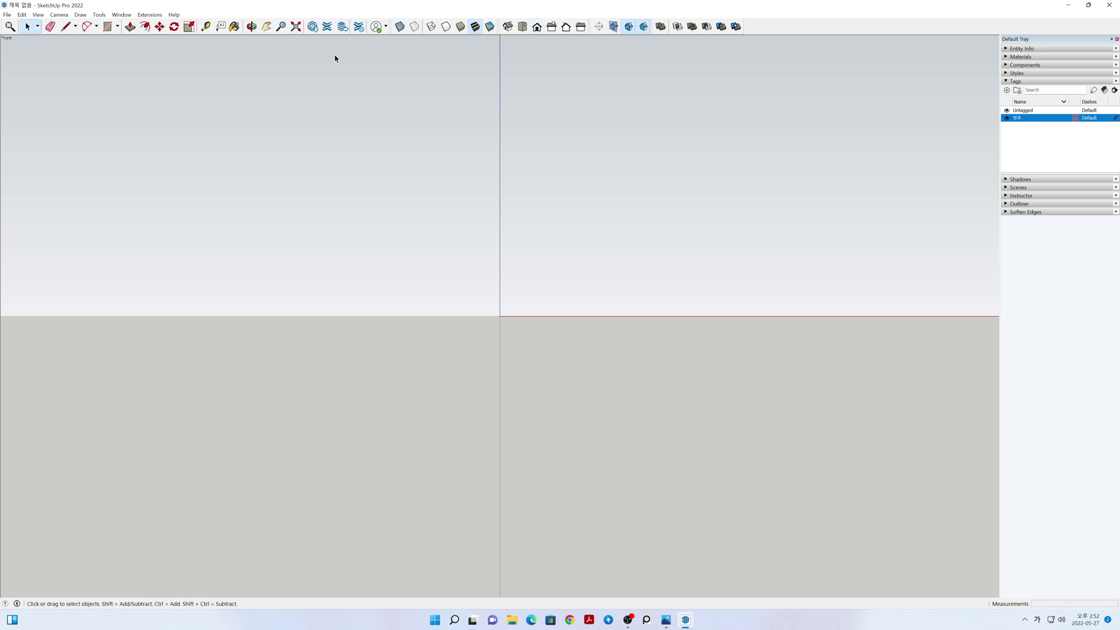
- Switch the front view to parallel projection
{"action": "left_click", "coordinate": [59, 15]}
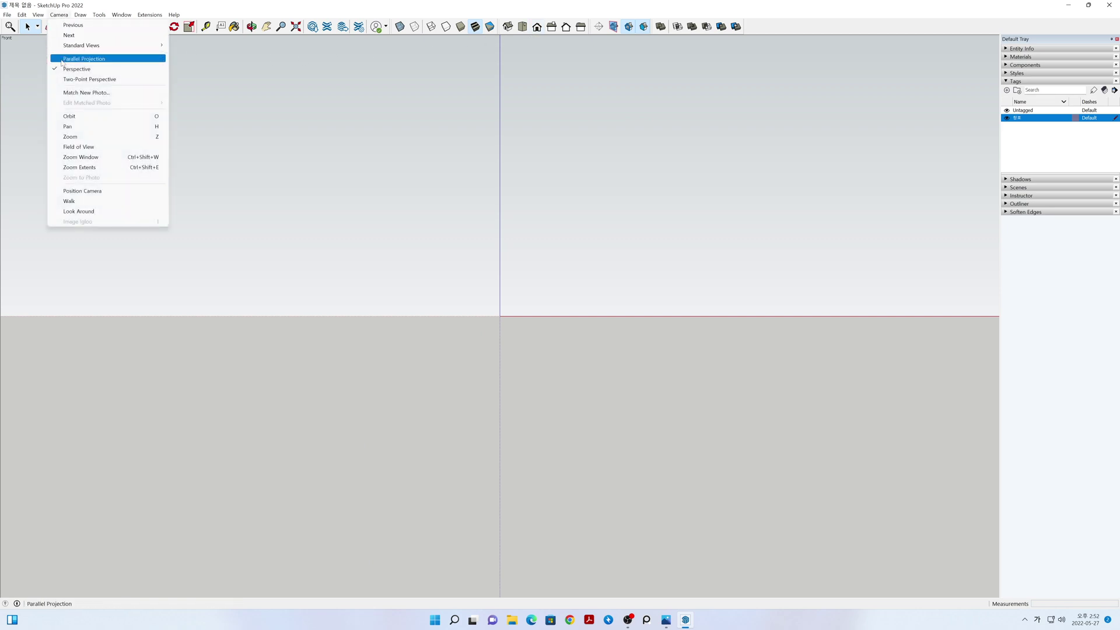
{"action": "left_click", "coordinate": [85, 79]}
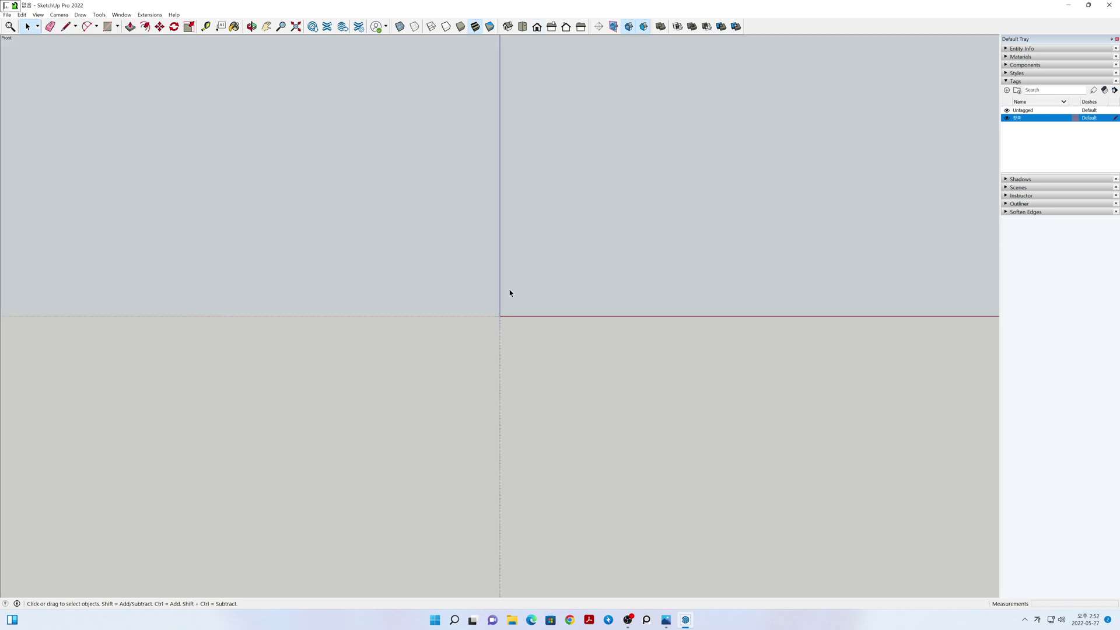
{"action": "key", "text": "h"}
{"action": "left_click_drag", "start_coordinate": [520, 293], "coordinate": [82, 533]}
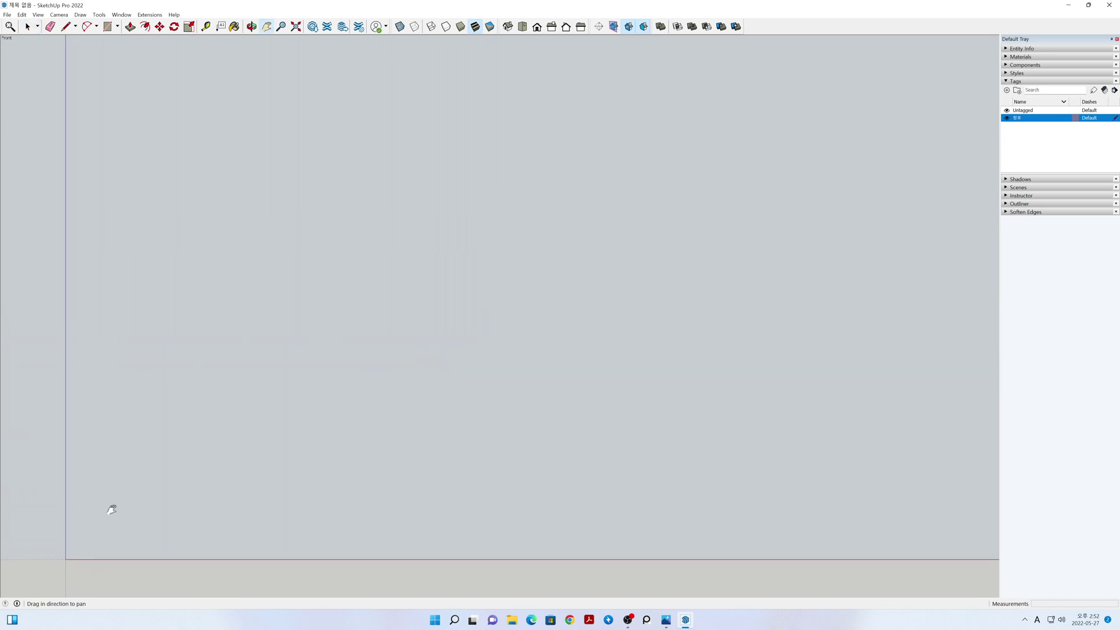
- Arrange the model window side by side with the sliding door reference drawing 미서기문_AW.jpg
{"action": "key", "text": "super+Right"}
{"action": "right_click", "coordinate": [664, 432]}
{"action": "left_click", "coordinate": [670, 438]}
- Draw a 3000 by 2400 mm rectangle in the front view for the door's overall outline
{"action": "key", "text": "r"}
{"action": "left_click", "coordinate": [613, 454]}
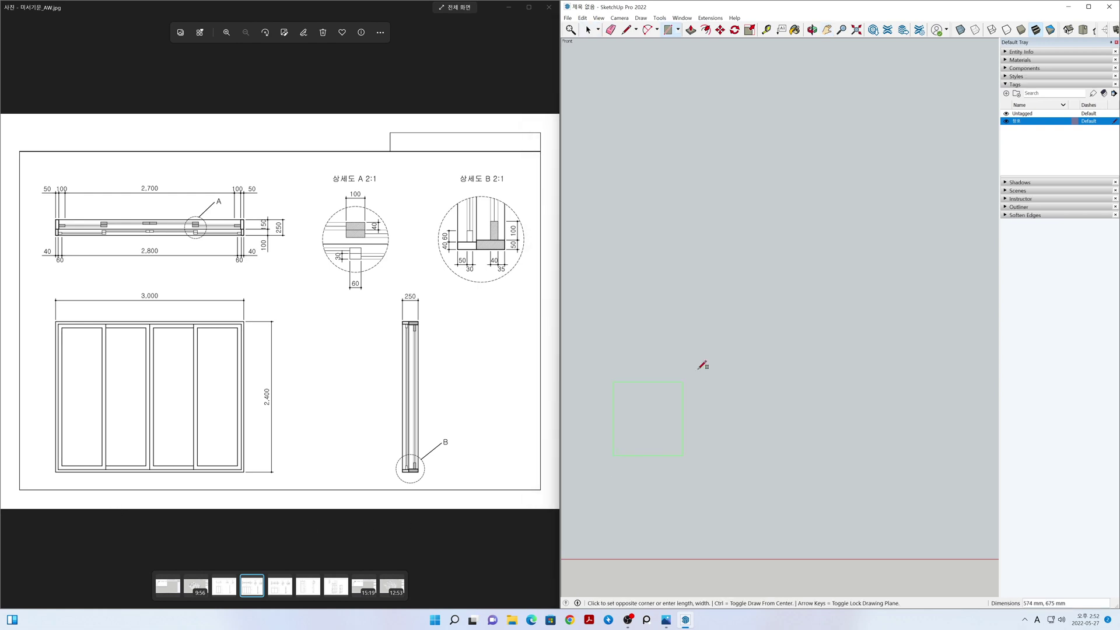
{"action": "left_click", "coordinate": [841, 271]}
{"action": "type", "text": "3000,2400"}
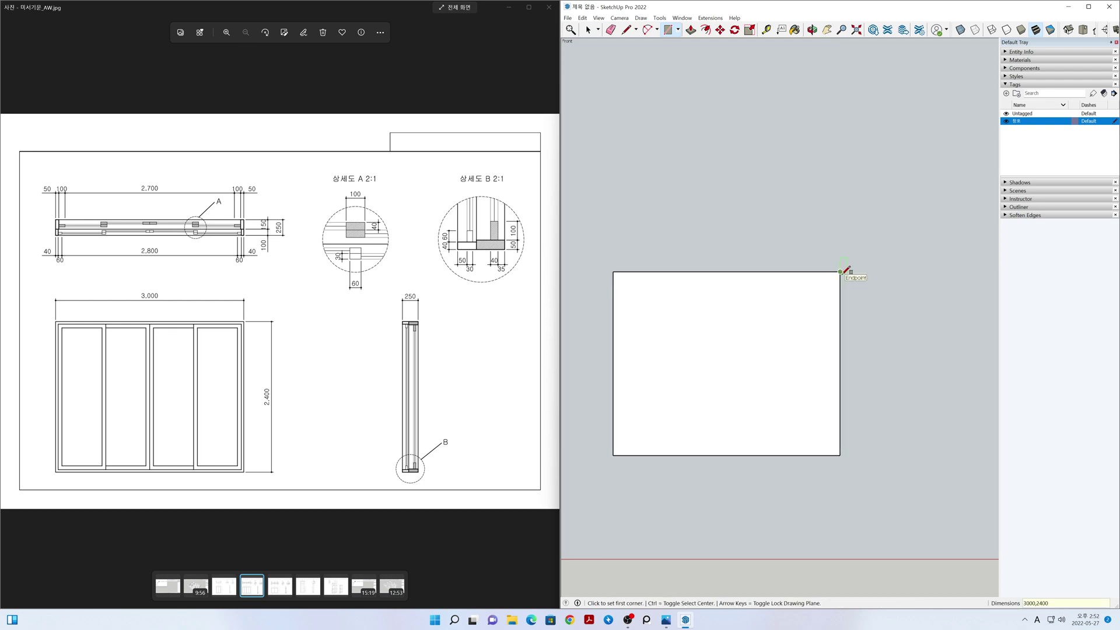
{"action": "key", "text": "Return"}
- Copy the rectangle to the right, leaving a gap between the original and the copy
{"action": "key", "text": "space"}
{"action": "left_click", "coordinate": [727, 347]}
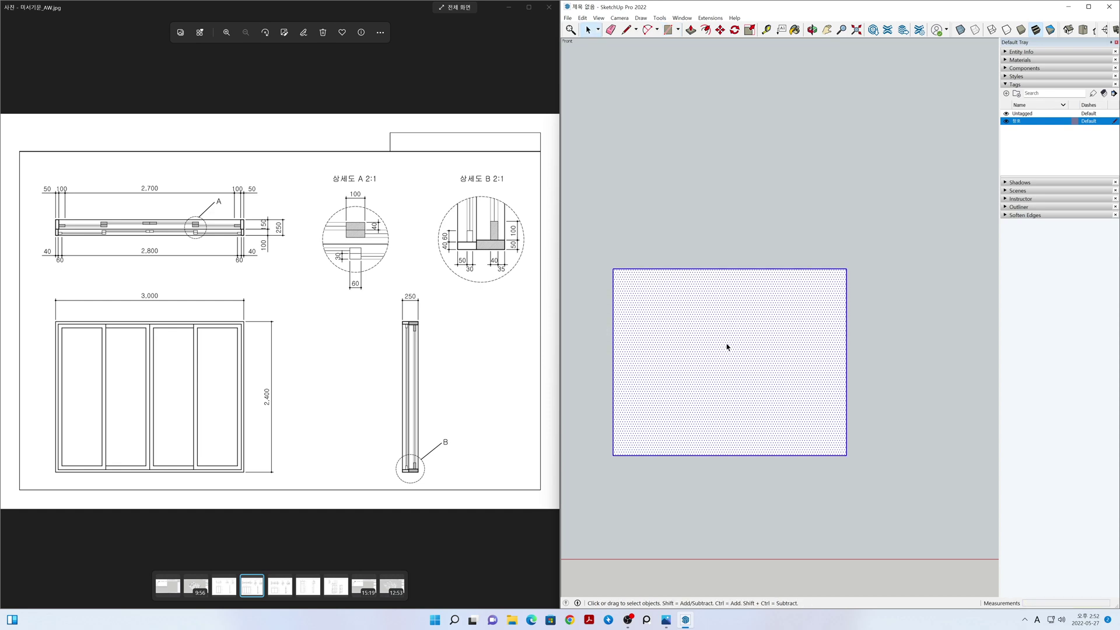
{"action": "key", "text": "m"}
{"action": "left_click", "coordinate": [727, 344]}
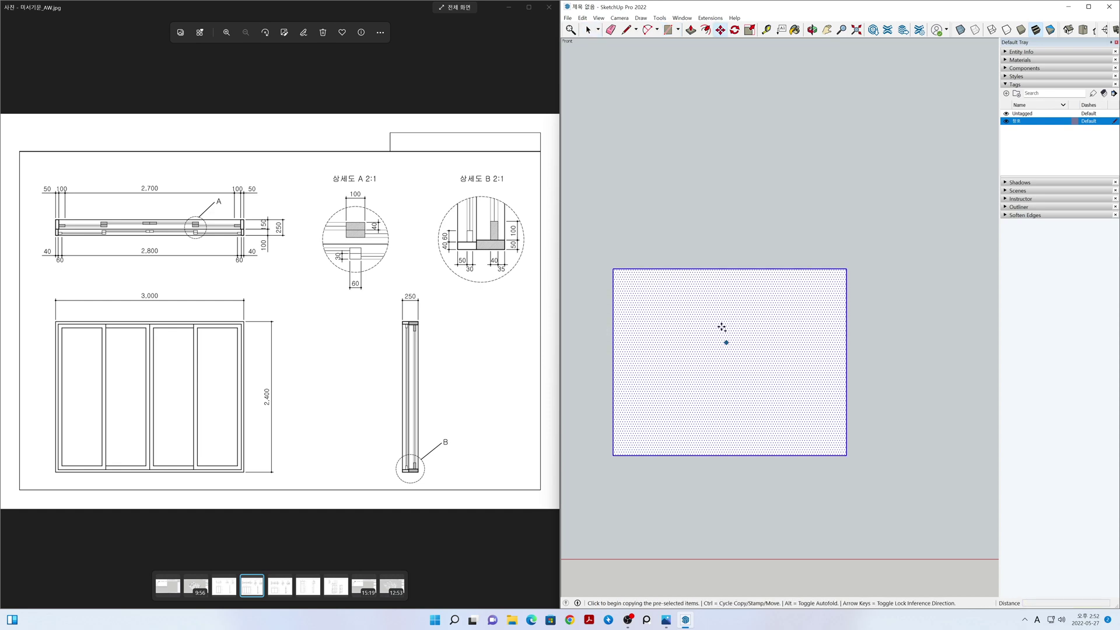
{"action": "key", "text": "ctrl"}
{"action": "left_click", "coordinate": [969, 239]}
{"action": "key", "text": "space"}
{"action": "left_click", "coordinate": [929, 239]}
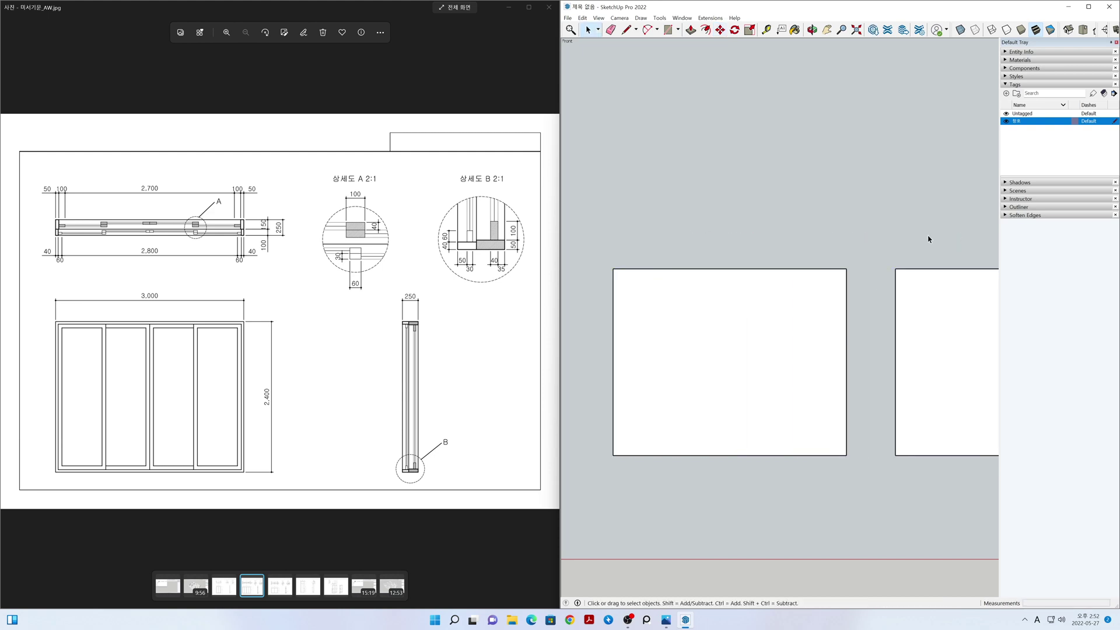
- Offset the outline of the original rectangle 40 mm inward
{"action": "key", "text": "shift+z"}
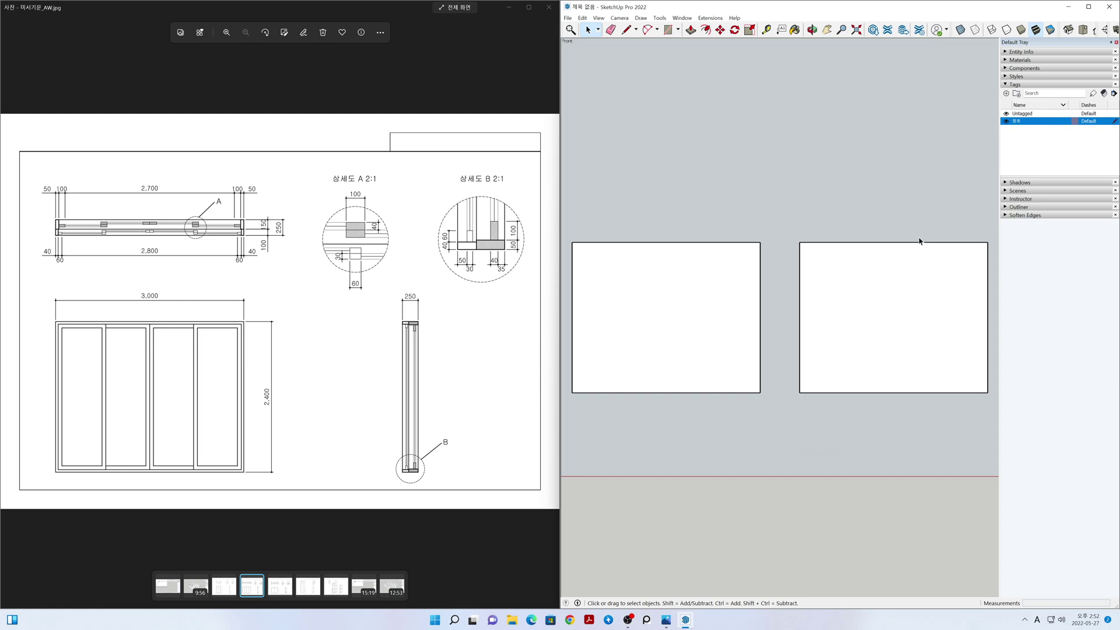
{"action": "key", "text": "h"}
{"action": "mouse_move", "coordinate": [719, 313]}
{"action": "left_mouse_down"}
{"action": "mouse_move", "coordinate": [823, 327]}
{"action": "mouse_move", "coordinate": [786, 367]}
{"action": "mouse_move", "coordinate": [782, 324]}
{"action": "left_mouse_up"}
{"action": "scroll", "coordinate": [790, 325], "scroll_direction": "up", "scroll_amount": 2}
{"action": "scroll", "coordinate": [791, 324], "scroll_direction": "up", "scroll_amount": 3}
{"action": "key", "text": "space"}
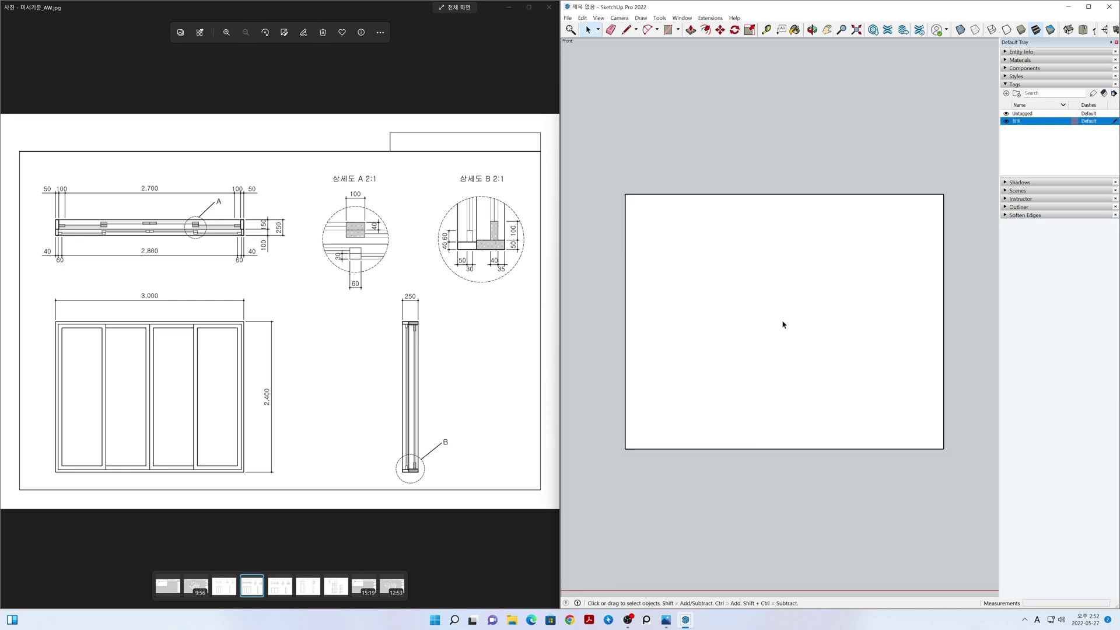
{"action": "left_click", "coordinate": [781, 325]}
{"action": "key", "text": "f"}
{"action": "left_click", "coordinate": [657, 324]}
{"action": "type", "text": "40"}
{"action": "key", "text": "Return"}
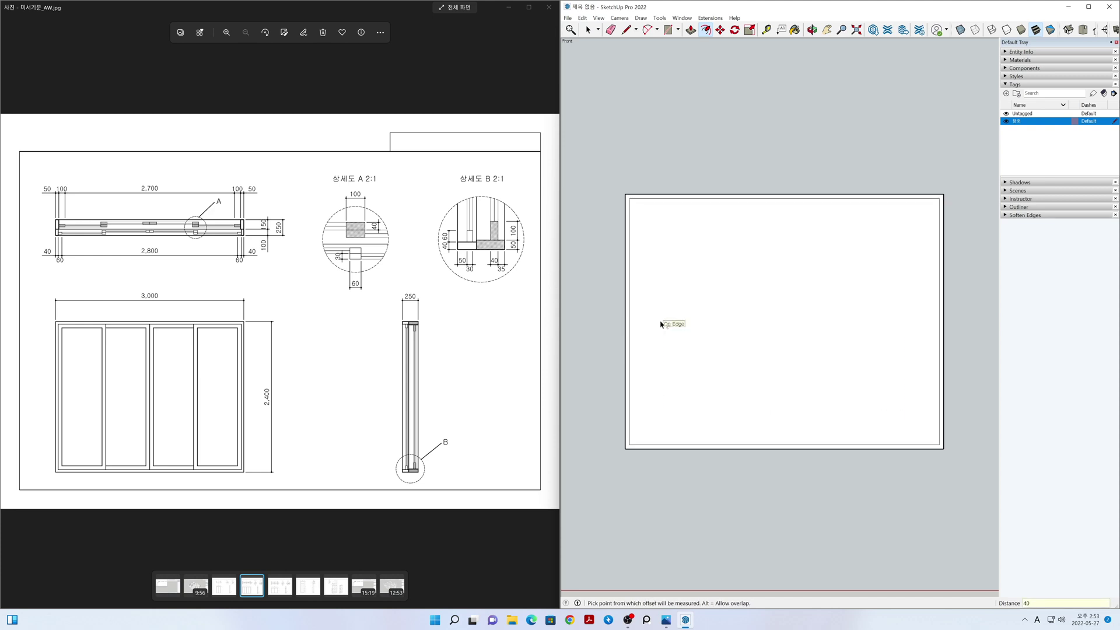
- Offset the inner rectangle's outline another 60 mm inward to outline the door panel's frame
{"action": "key", "text": "space"}
{"action": "left_click", "coordinate": [663, 322]}
{"action": "key", "text": "f"}
{"action": "left_click", "coordinate": [629, 318]}
{"action": "type", "text": "60"}
{"action": "key", "text": "Return"}
{"action": "key", "text": "space"}
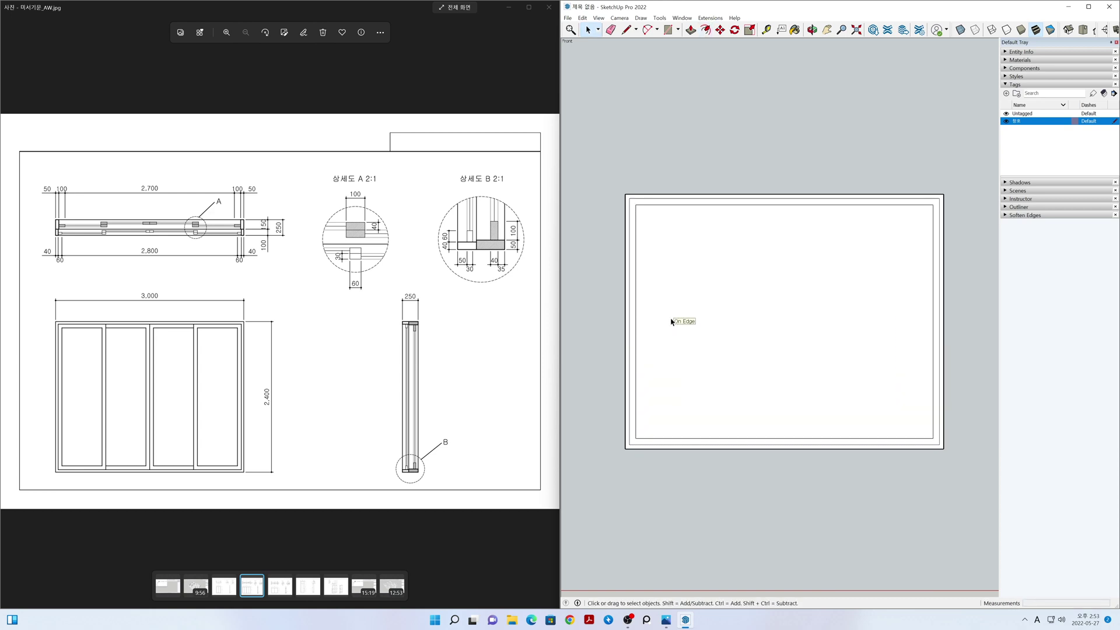
- Make a group of the outermost border face and its edges
{"action": "double_click", "coordinate": [627, 303]}
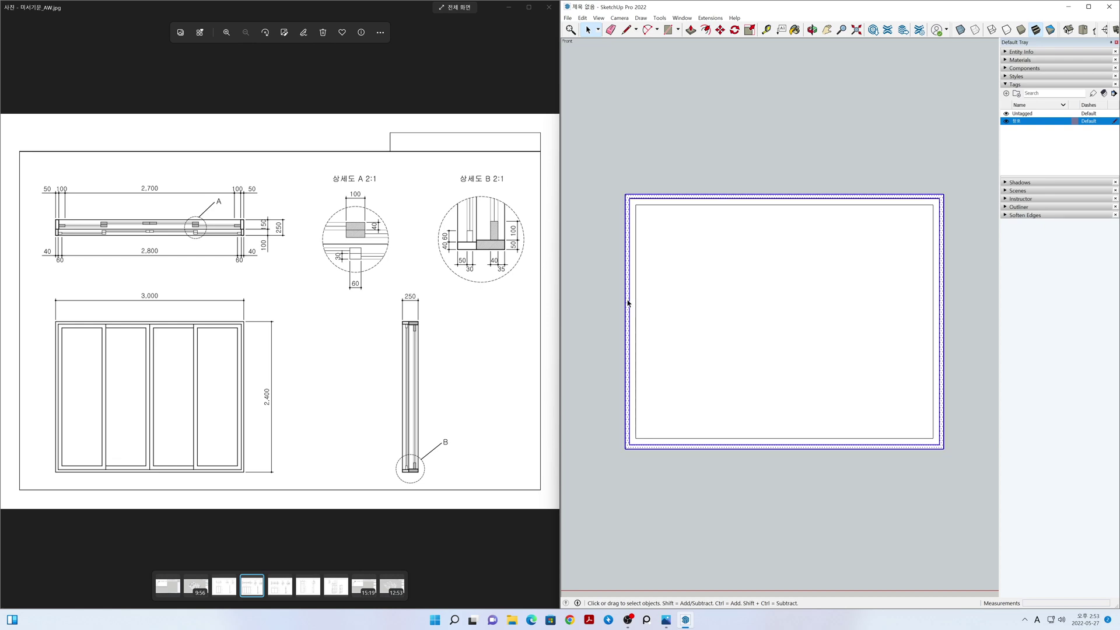
{"action": "right_click", "coordinate": [628, 303]}
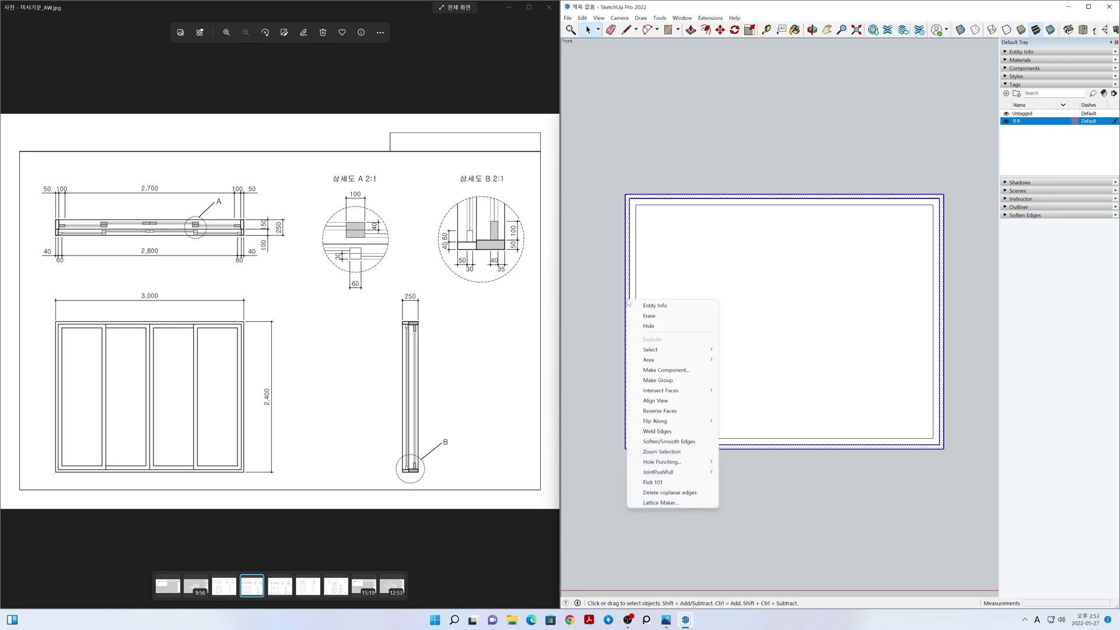
{"action": "left_click", "coordinate": [642, 380]}
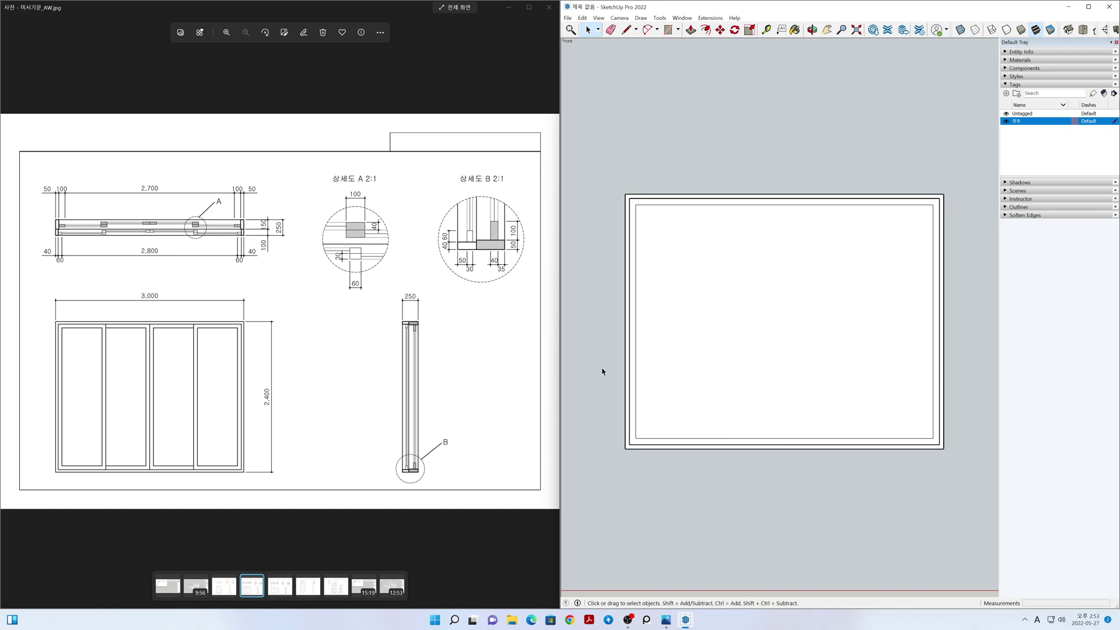
- Place a vertical guide on the outer frame's inner left edge and copy it across to divide the opening into four equal parts
{"action": "key", "text": "t"}
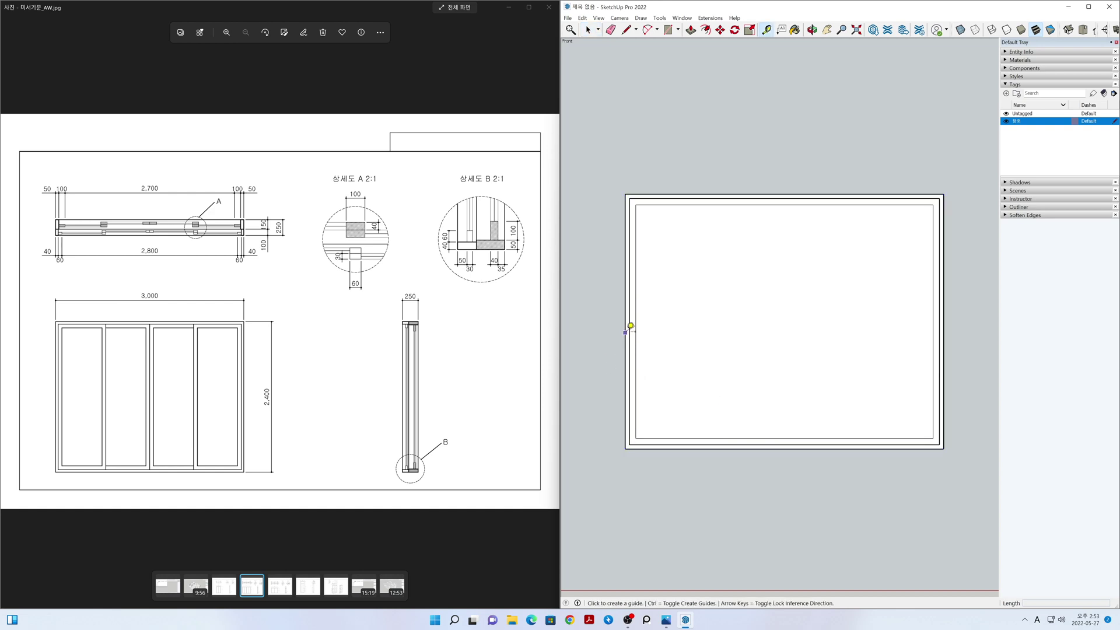
{"action": "left_click", "coordinate": [629, 313]}
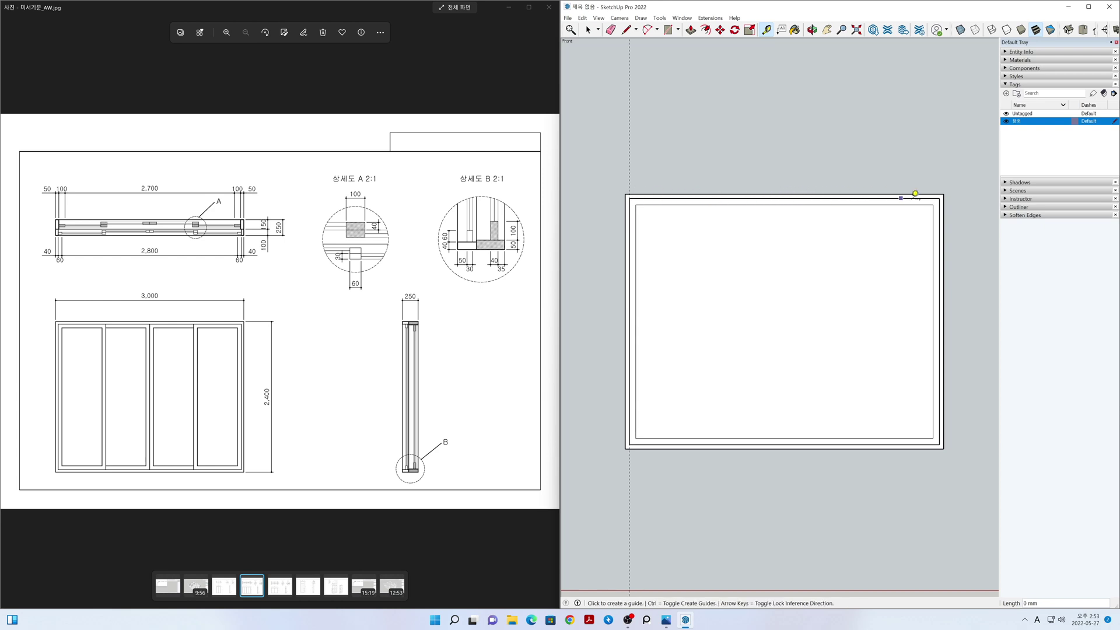
{"action": "key", "text": "space"}
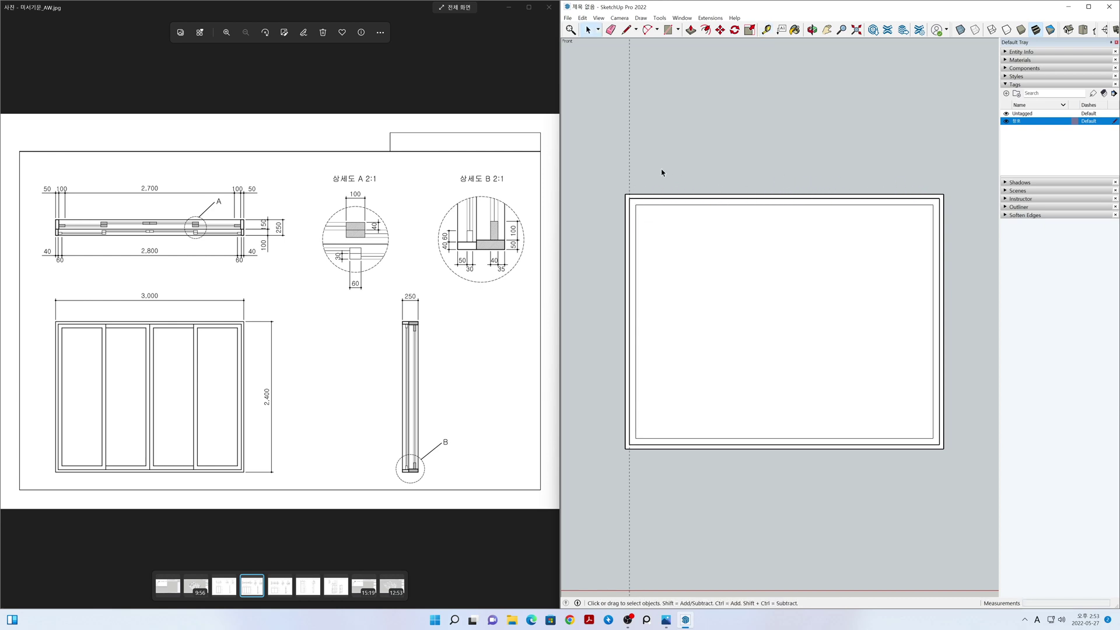
{"action": "key", "text": "m"}
{"action": "key", "text": "ctrl"}
{"action": "left_click", "coordinate": [630, 198]}
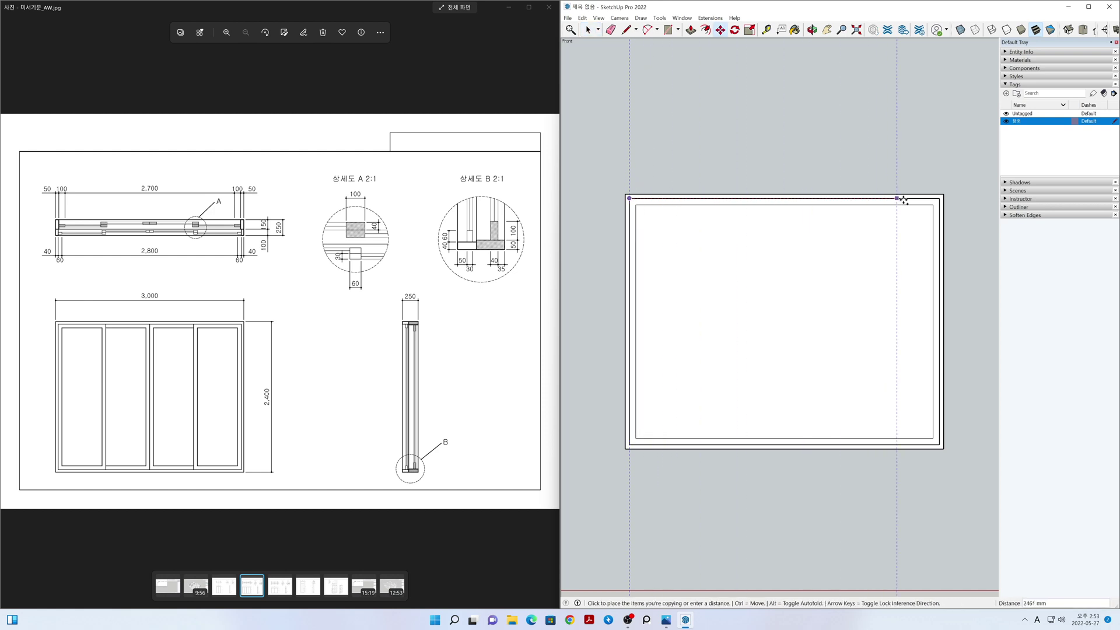
{"action": "left_click", "coordinate": [937, 199]}
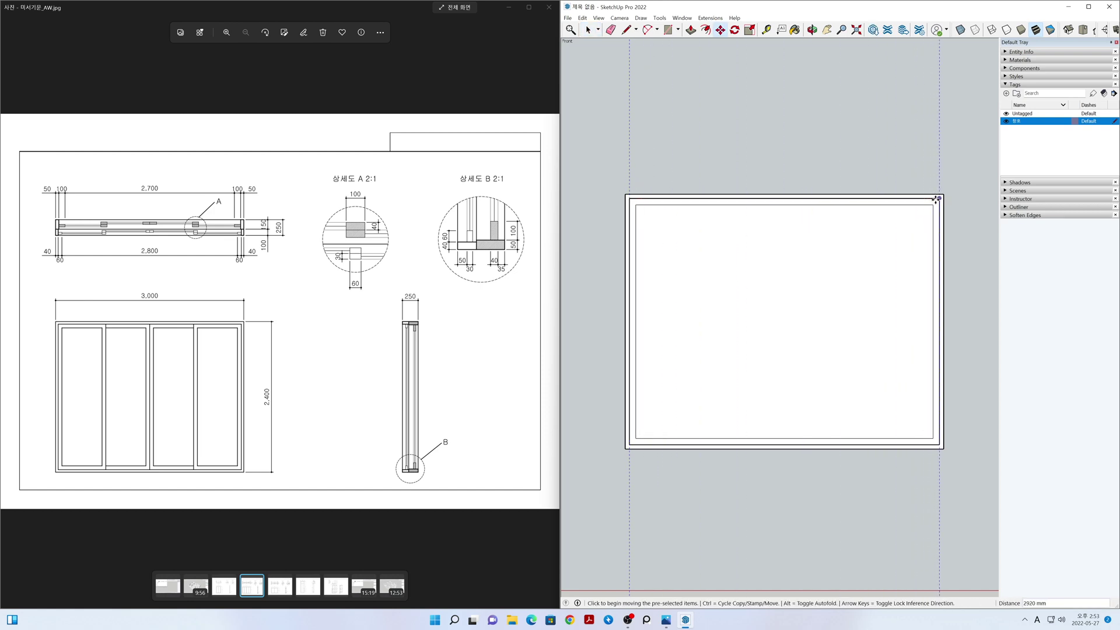
{"action": "type", "text": "/4"}
{"action": "key", "text": "Return"}
- Move the left edges of the two inner outlines to the rightmost quarter guide, and 30 mm further left
{"action": "key", "text": "space"}
{"action": "left_click_drag", "start_coordinate": [605, 159], "coordinate": [675, 531]}
{"action": "key", "text": "m"}
{"action": "left_click_drag", "start_coordinate": [630, 198], "coordinate": [860, 198]}
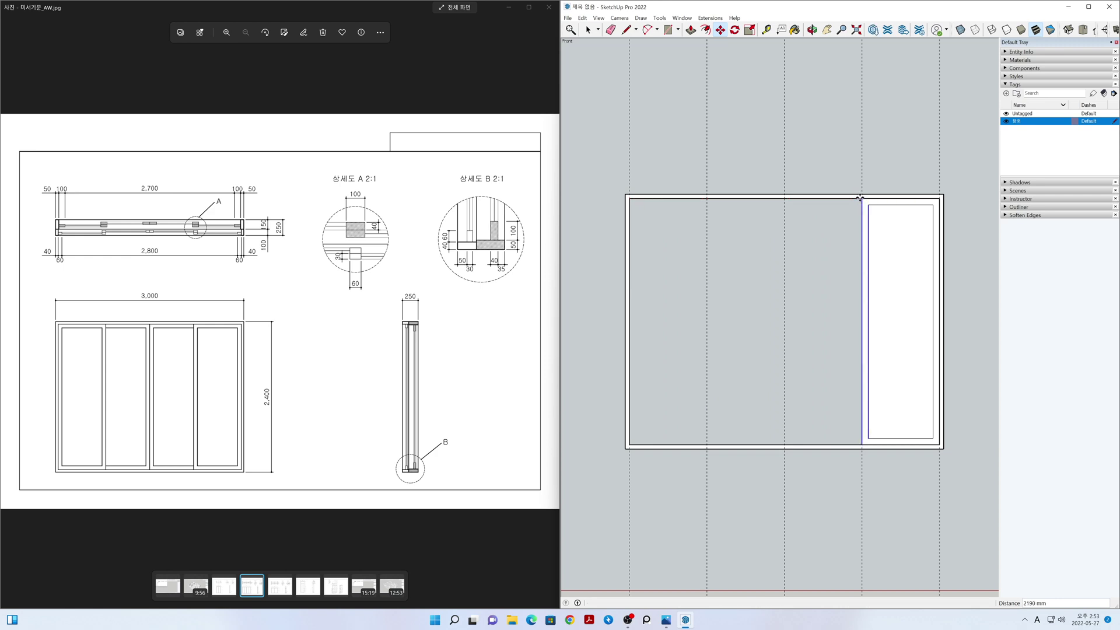
{"action": "left_click", "coordinate": [845, 177]}
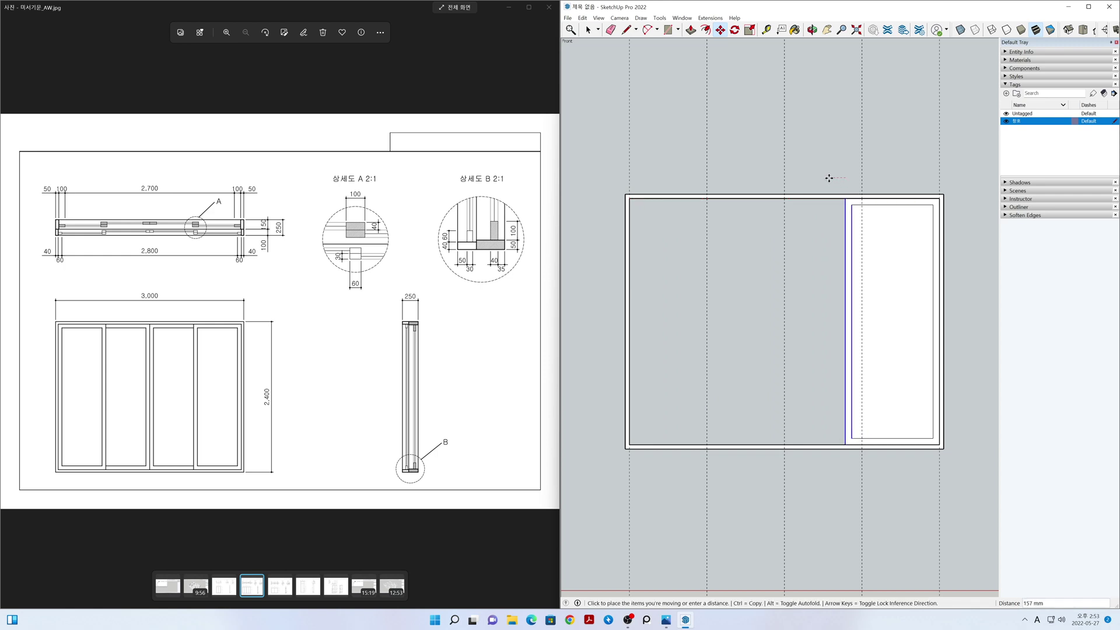
{"action": "type", "text": "30"}
{"action": "key", "text": "Return"}
{"action": "key", "text": "space"}
- Erase all the vertical guide lines
{"action": "key", "text": "e"}
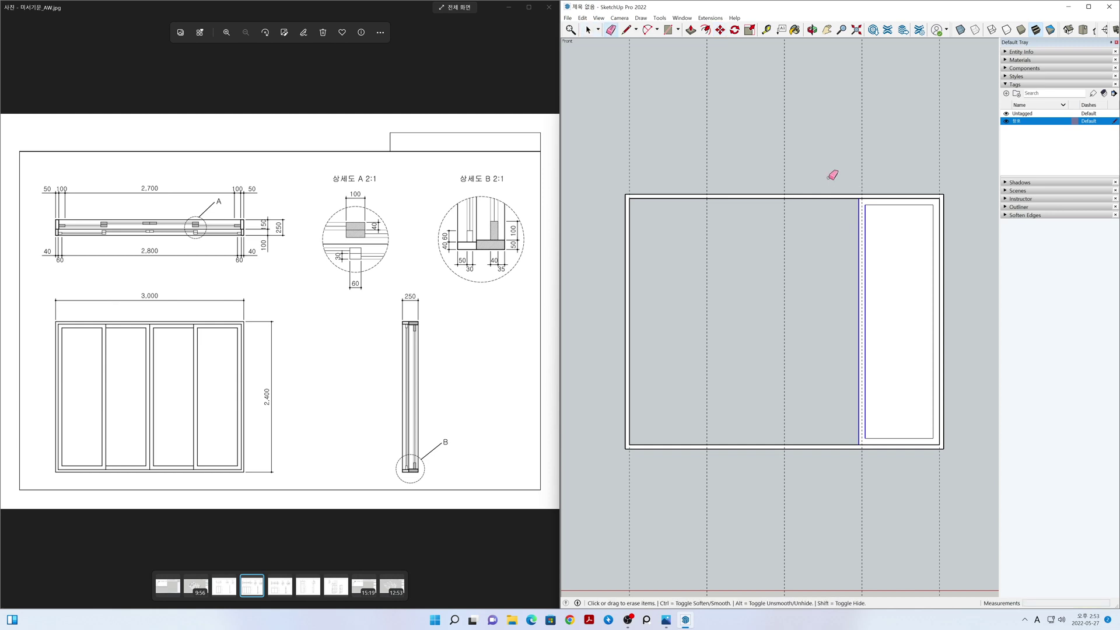
{"action": "key", "text": "space"}
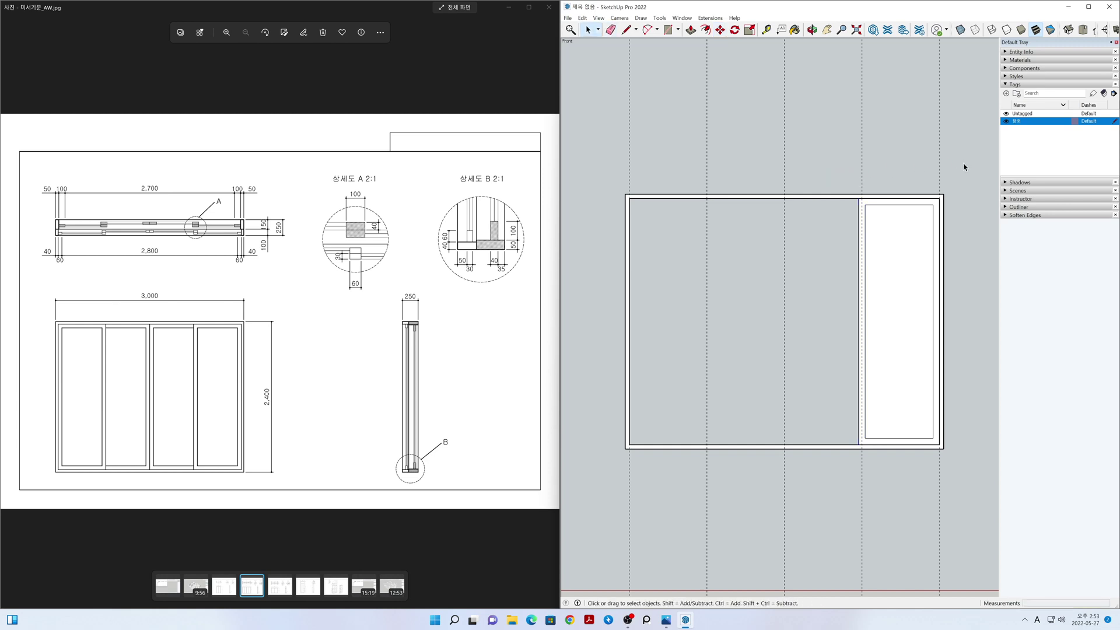
{"action": "key", "text": "e"}
{"action": "left_click", "coordinate": [628, 162]}
{"action": "key", "text": "space"}
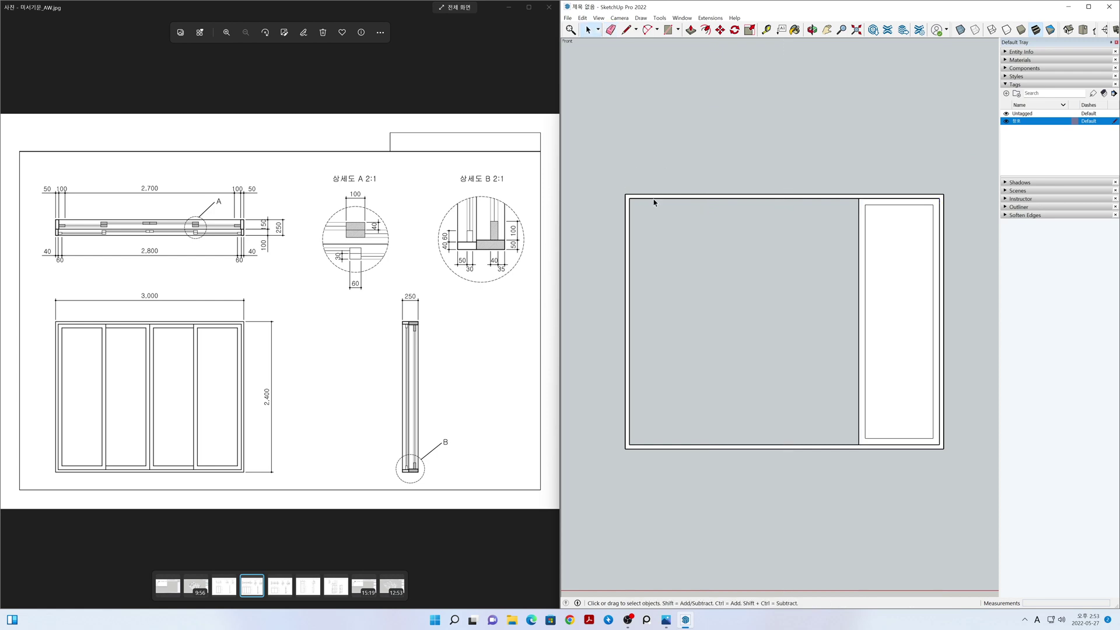
- Make separate groups of the door panel's frame face and its inner glass face
{"action": "double_click", "coordinate": [862, 330]}
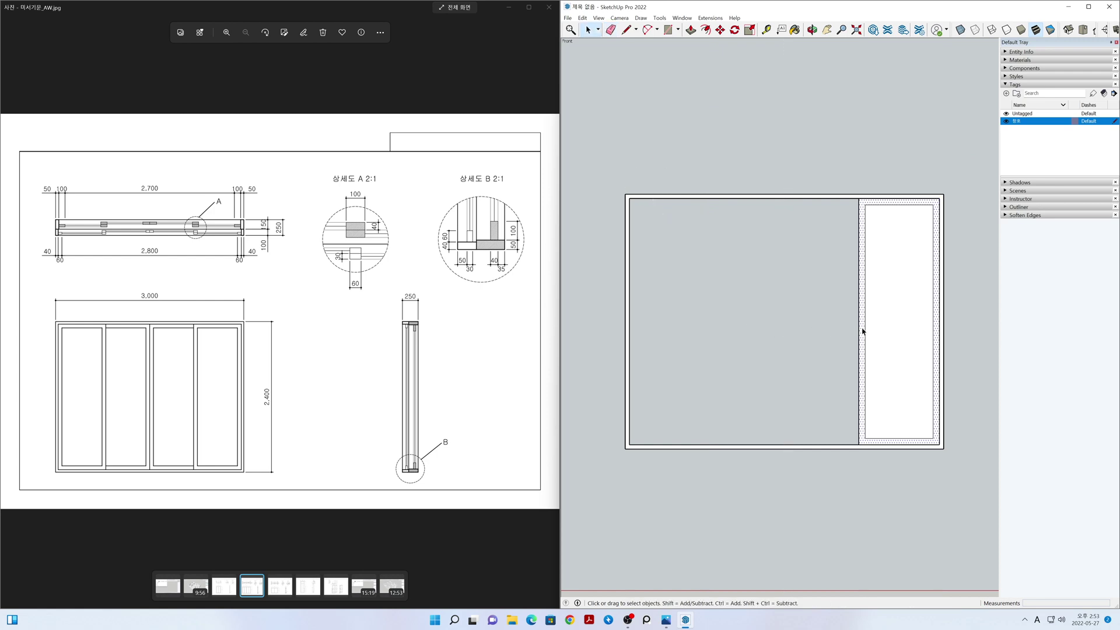
{"action": "right_click", "coordinate": [862, 330]}
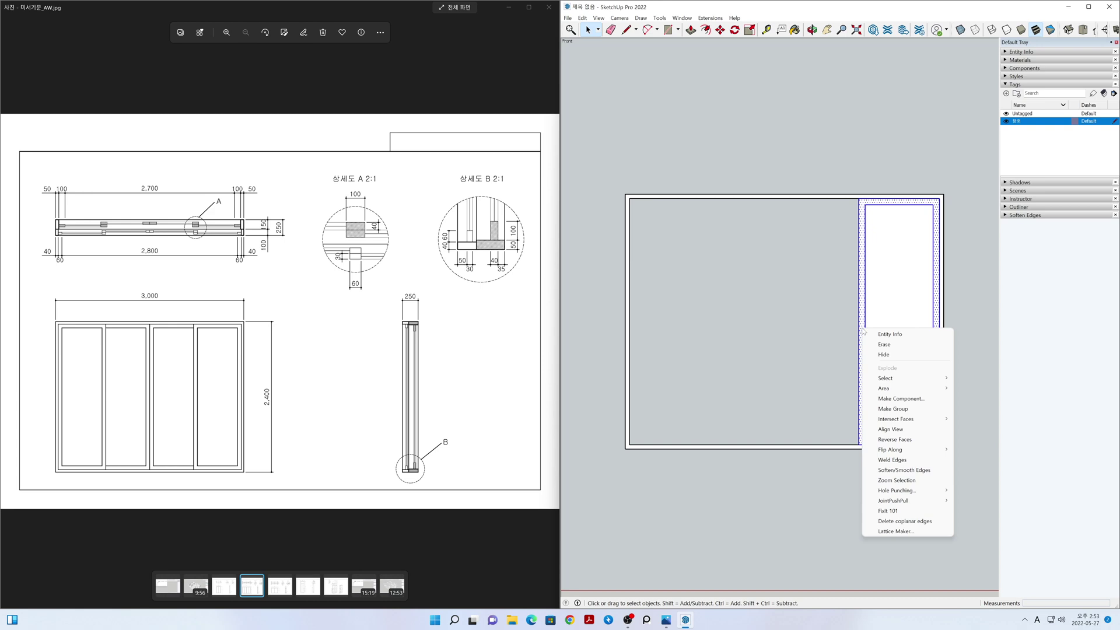
{"action": "left_click", "coordinate": [895, 408]}
{"action": "double_click", "coordinate": [897, 395]}
{"action": "right_click", "coordinate": [897, 392]}
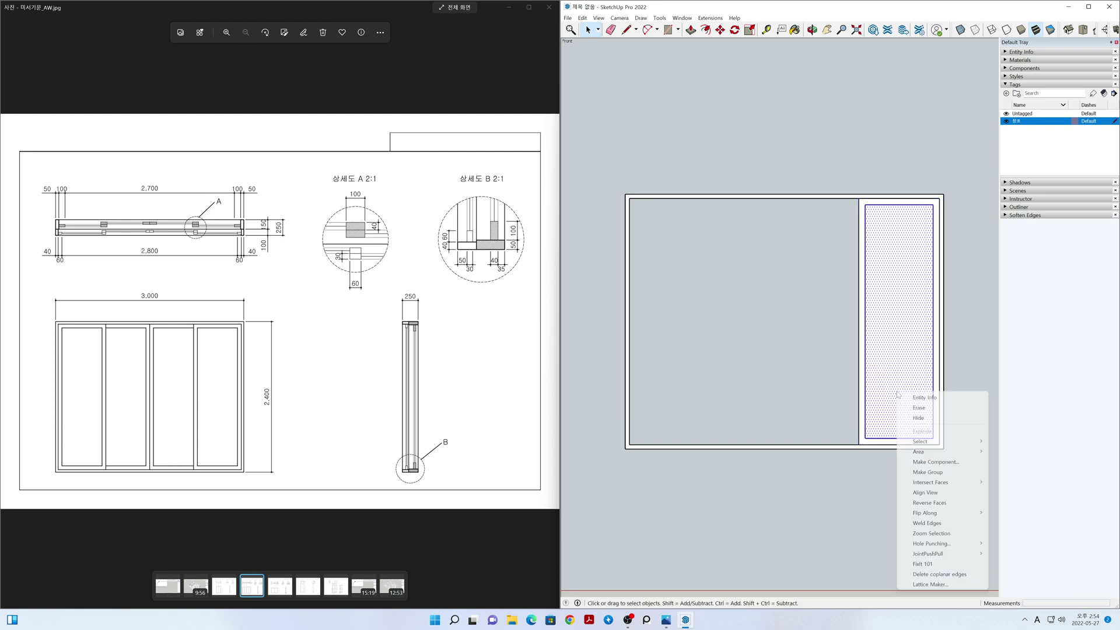
{"action": "left_click", "coordinate": [927, 472]}
{"action": "left_click", "coordinate": [924, 489]}
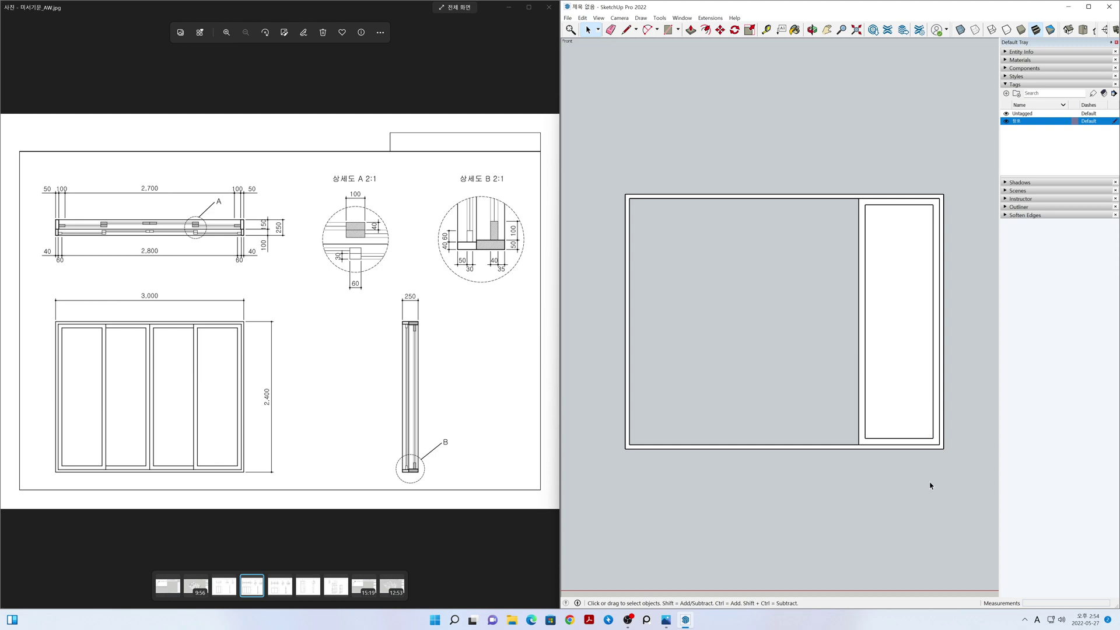
- Show the model in an isometric view with perspective projection
{"action": "left_click", "coordinate": [1068, 30]}
{"action": "left_click", "coordinate": [619, 18]}
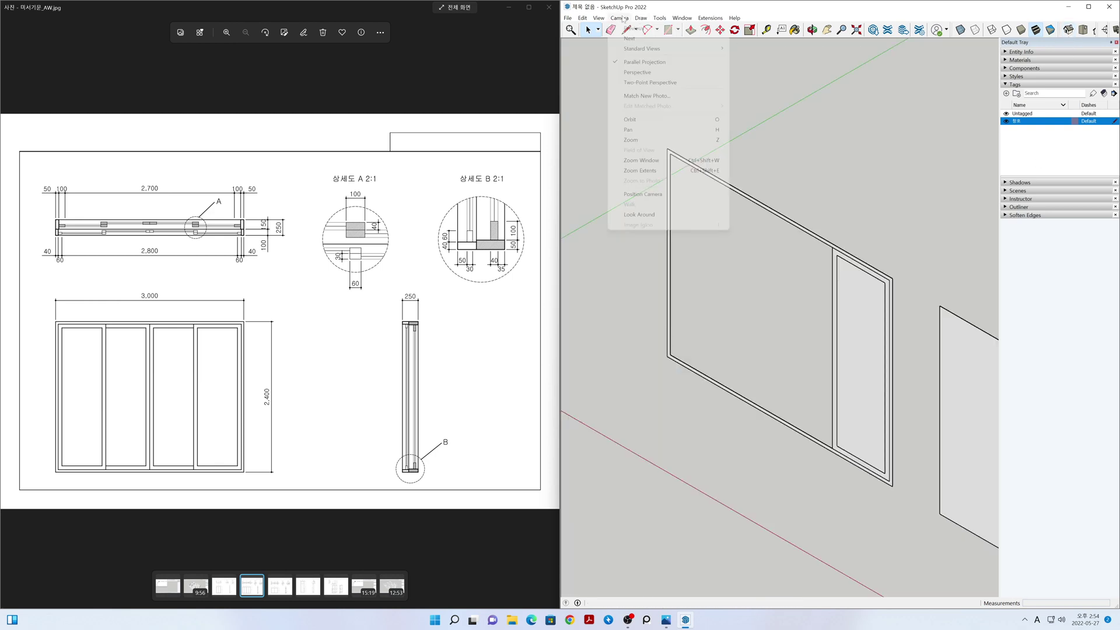
{"action": "left_click", "coordinate": [640, 70]}
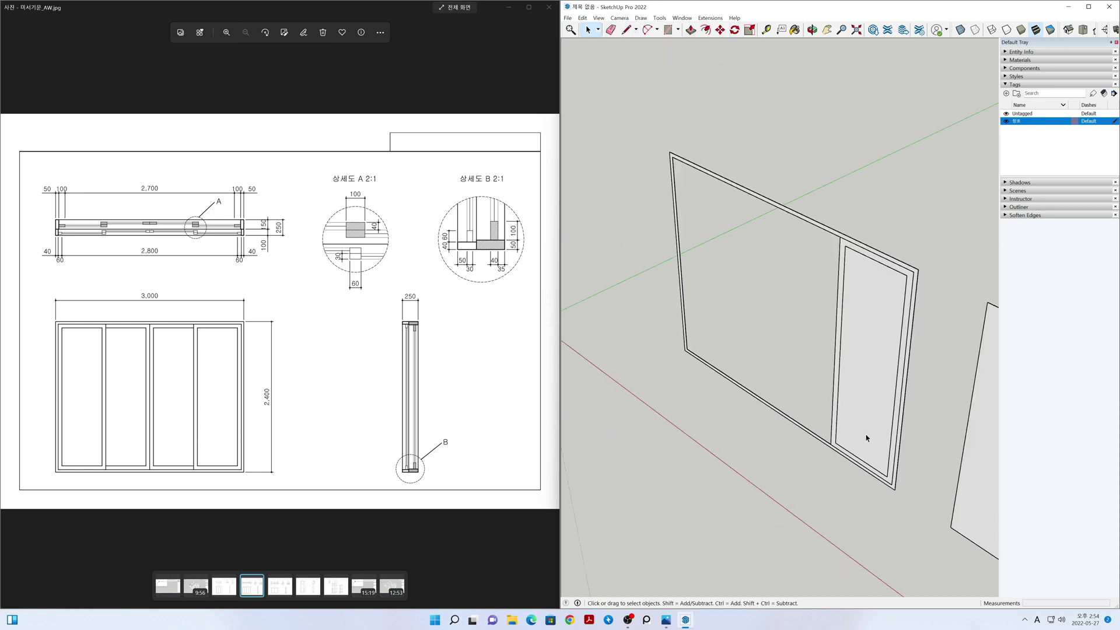
- Extrude the face inside the outer frame group 100 mm forward with Push/Pull
{"action": "double_click", "coordinate": [899, 441]}
{"action": "left_click", "coordinate": [899, 441]}
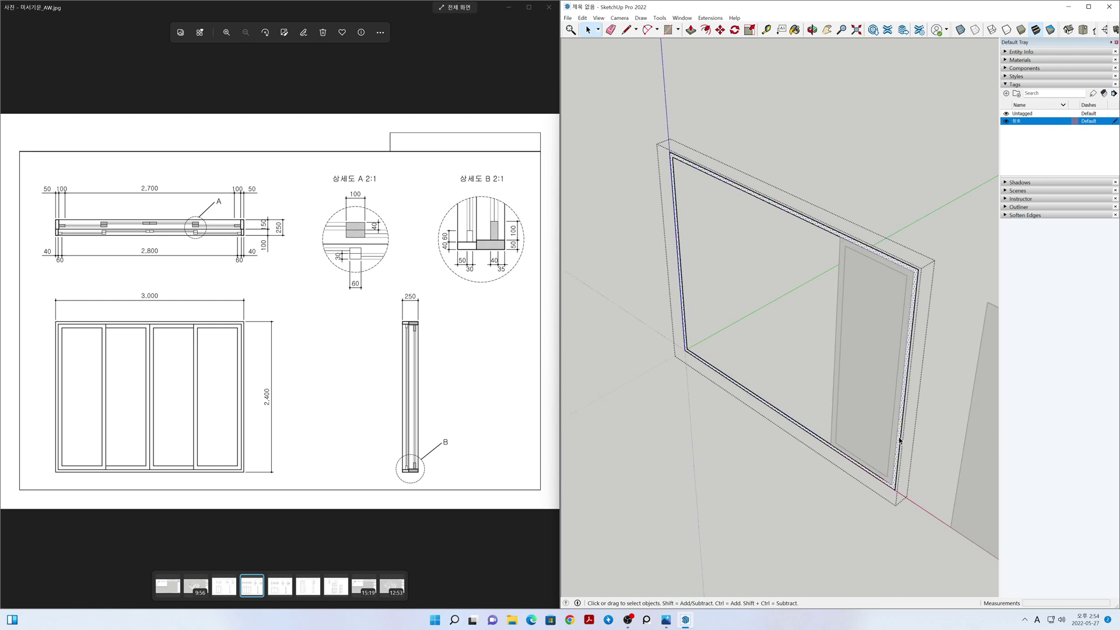
{"action": "key", "text": "p"}
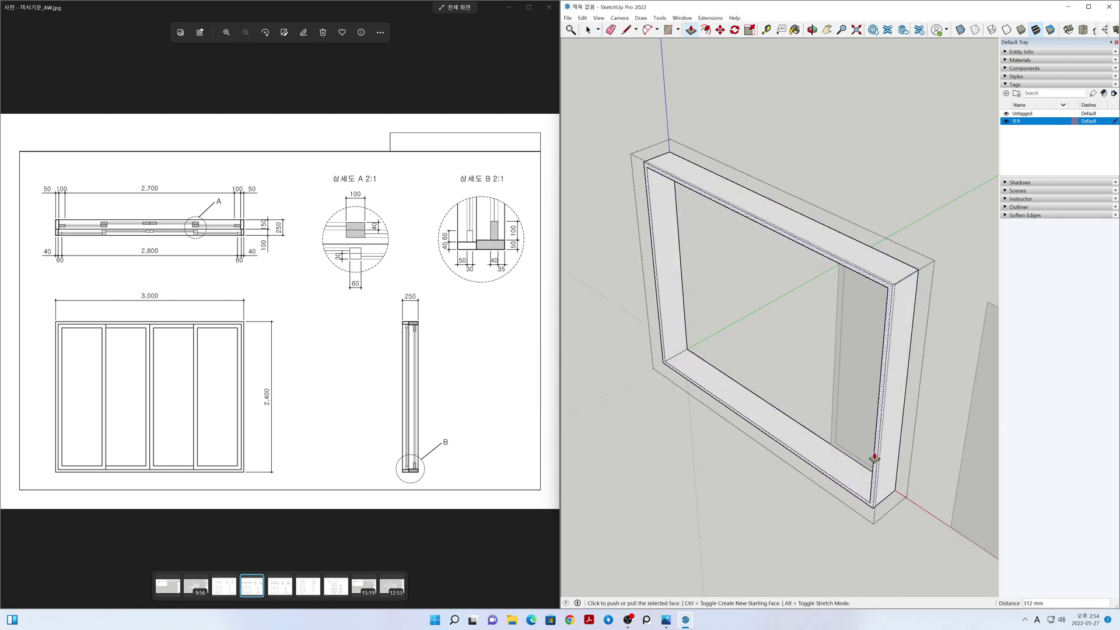
{"action": "type", "text": "100"}
{"action": "key", "text": "Return"}
{"action": "key", "text": "space"}
{"action": "left_click", "coordinate": [839, 537]}
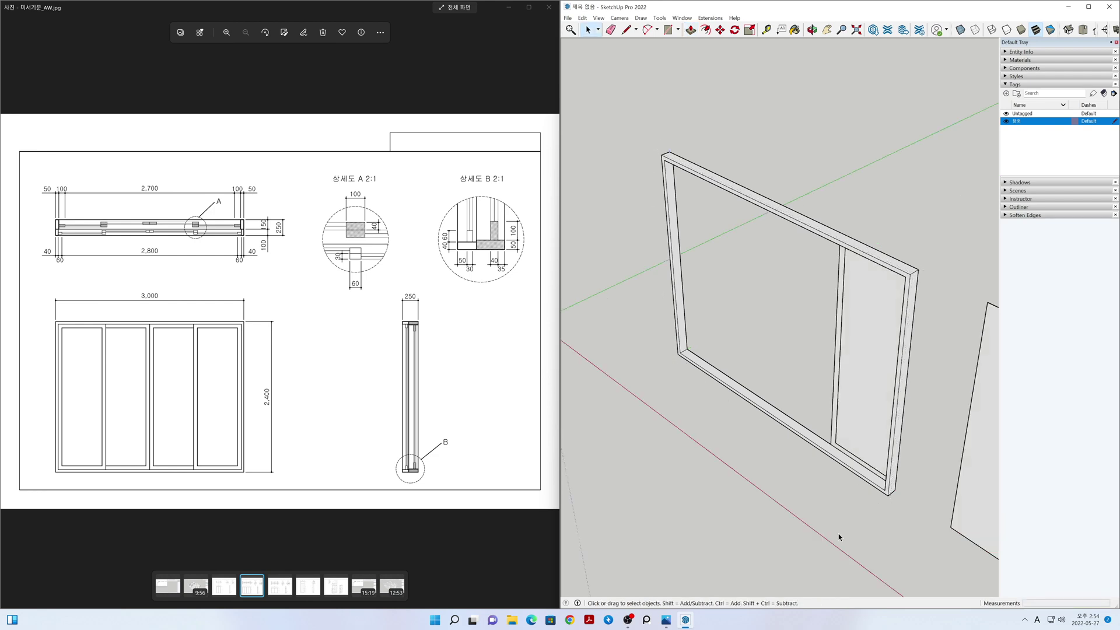
- Extrude the frame face inside the door panel's frame group by 30 mm with Push/Pull
{"action": "double_click", "coordinate": [835, 431]}
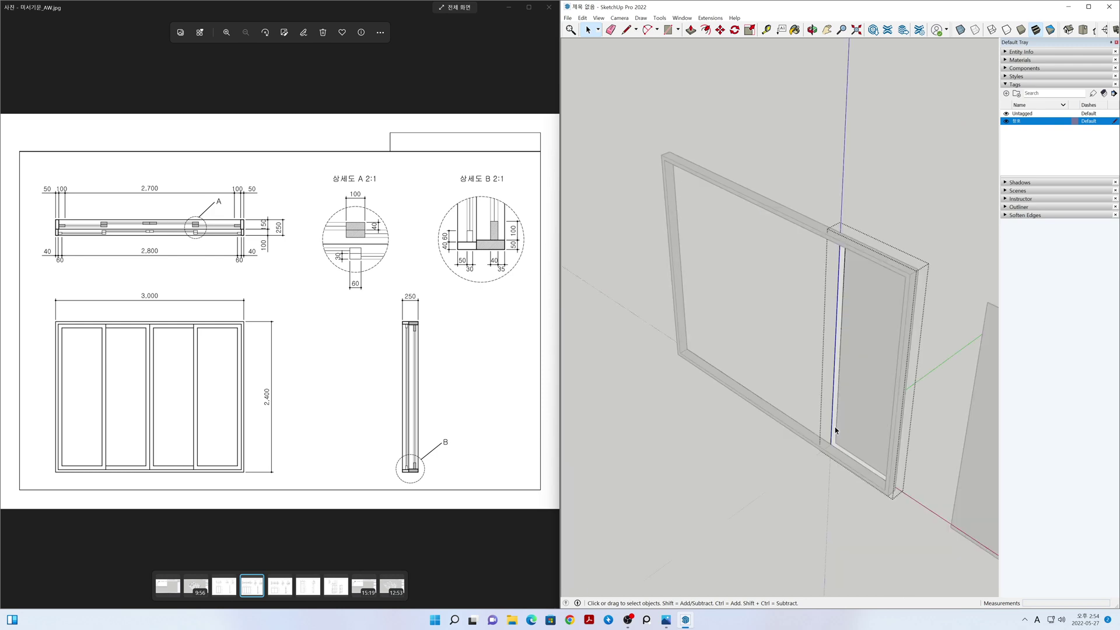
{"action": "left_click", "coordinate": [835, 430]}
{"action": "key", "text": "p"}
{"action": "left_click_drag", "start_coordinate": [835, 430], "coordinate": [789, 443]}
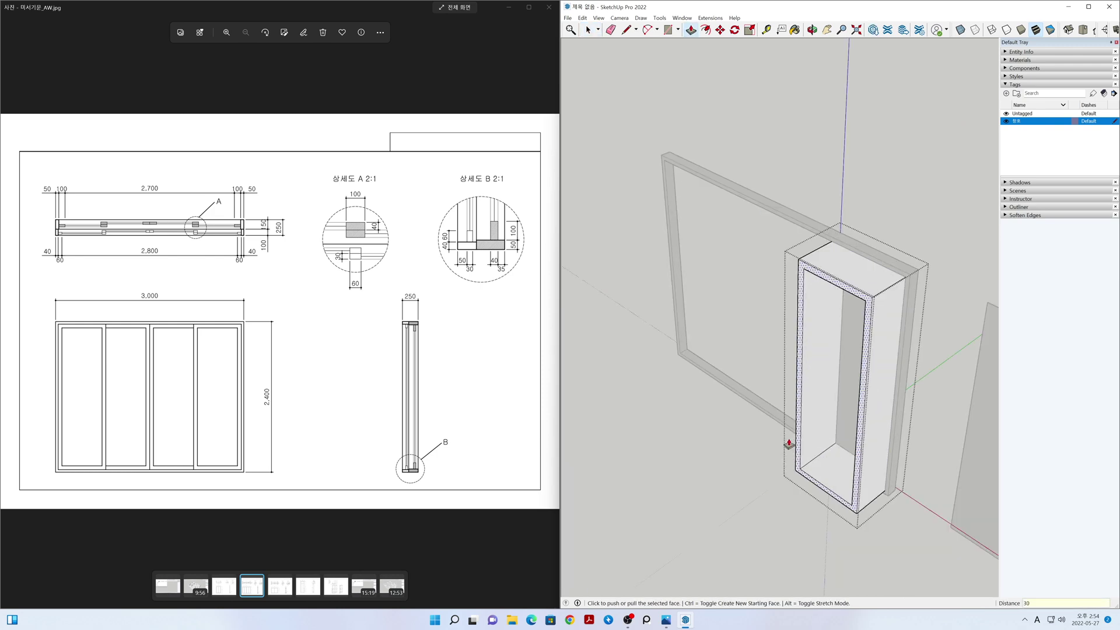
{"action": "type", "text": "30"}
{"action": "key", "text": "Return"}
{"action": "key", "text": "space"}
{"action": "left_click", "coordinate": [783, 447]}
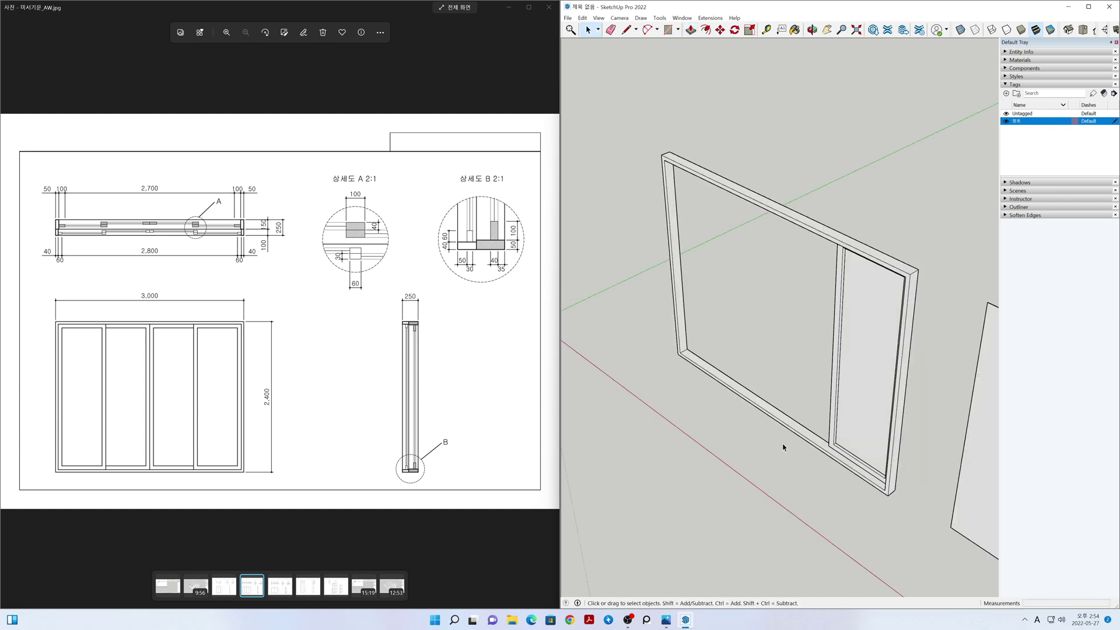
- Extrude the face inside the door panel's glass group by 10 mm with Push/Pull
{"action": "double_click", "coordinate": [873, 407]}
{"action": "left_click", "coordinate": [872, 407]}
{"action": "key", "text": "p"}
{"action": "left_click_drag", "start_coordinate": [869, 404], "coordinate": [823, 431]}
{"action": "type", "text": "10"}
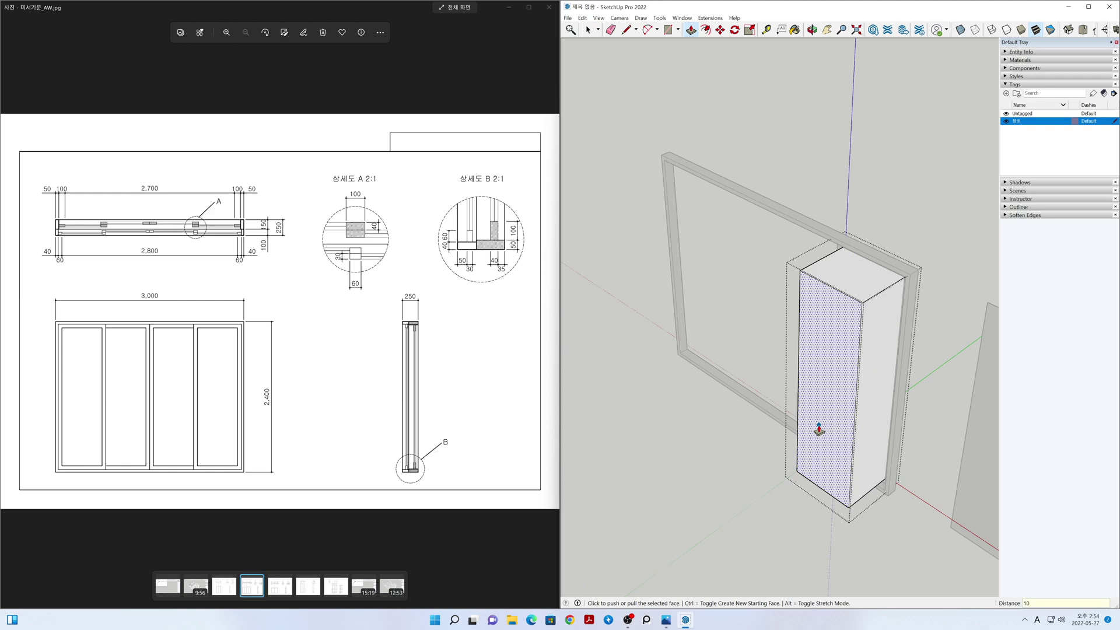
{"action": "key", "text": "Return"}
{"action": "key", "text": "space"}
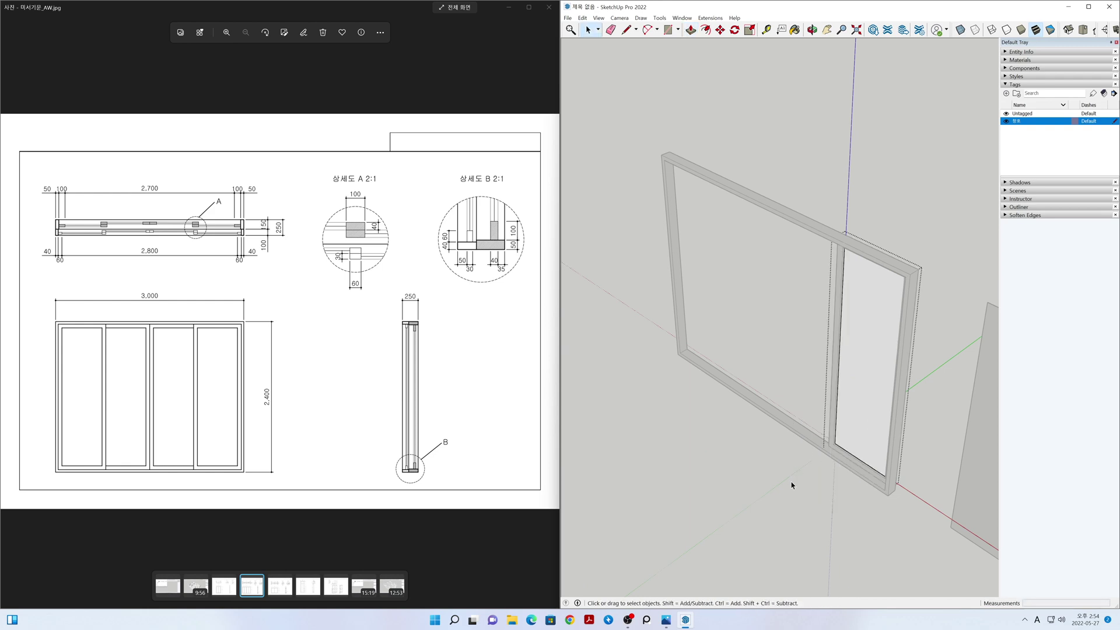
{"action": "left_click", "coordinate": [792, 483]}
- Apply the Translucent Glass Blue material from Glass and Mirrors to the door panel's glass group
{"action": "middle_click_drag", "start_coordinate": [795, 465], "coordinate": [816, 252]}
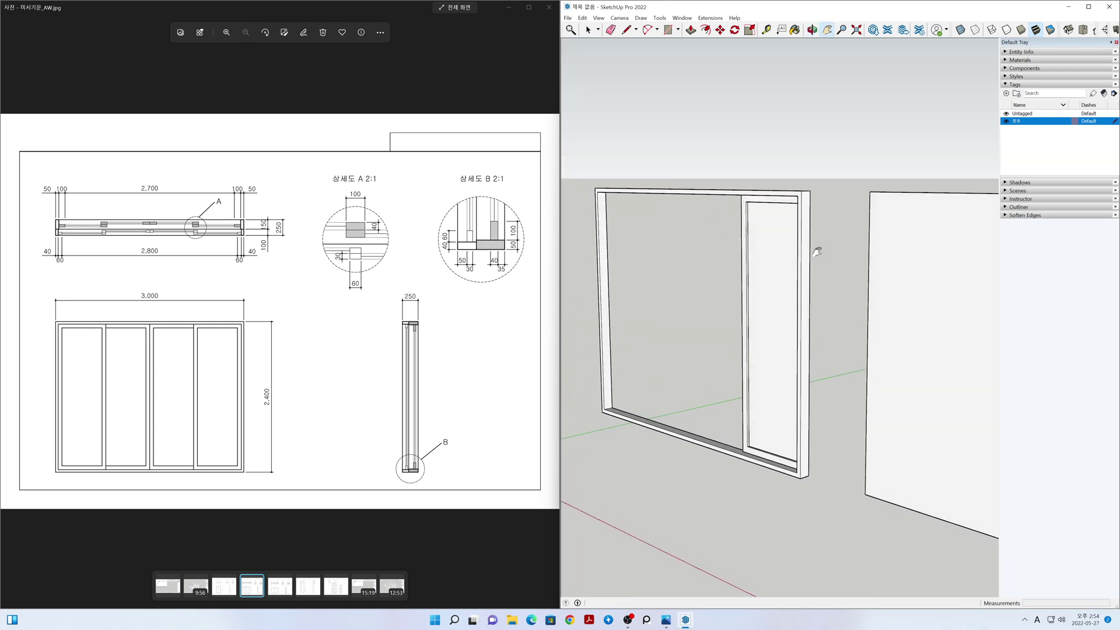
{"action": "left_click", "coordinate": [1009, 61]}
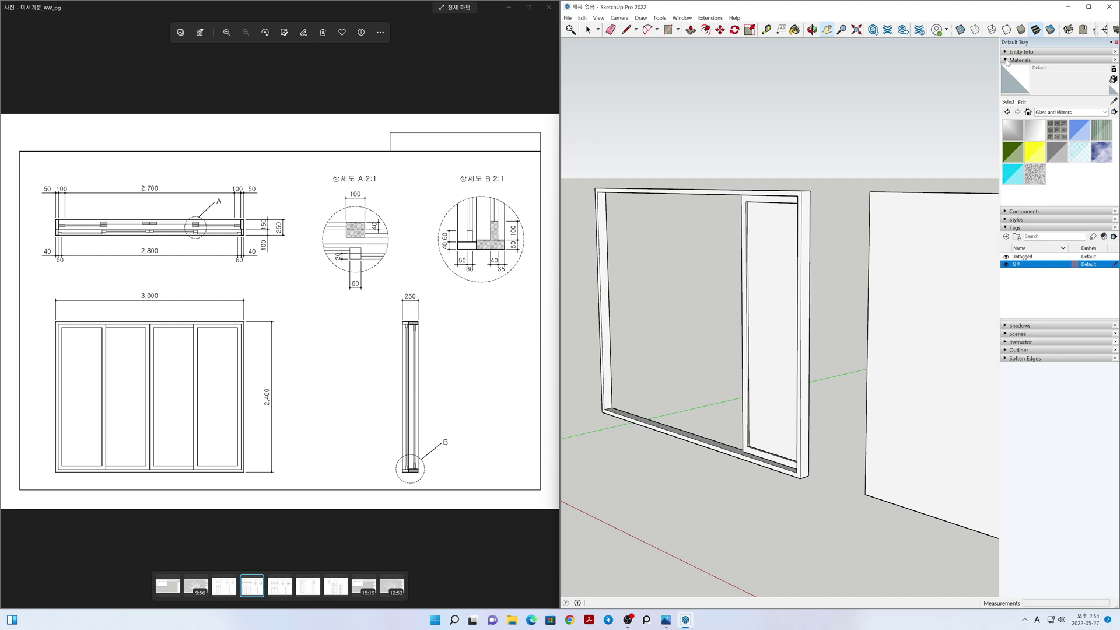
{"action": "left_click", "coordinate": [1087, 137]}
{"action": "left_click", "coordinate": [785, 241]}
{"action": "key", "text": "space"}
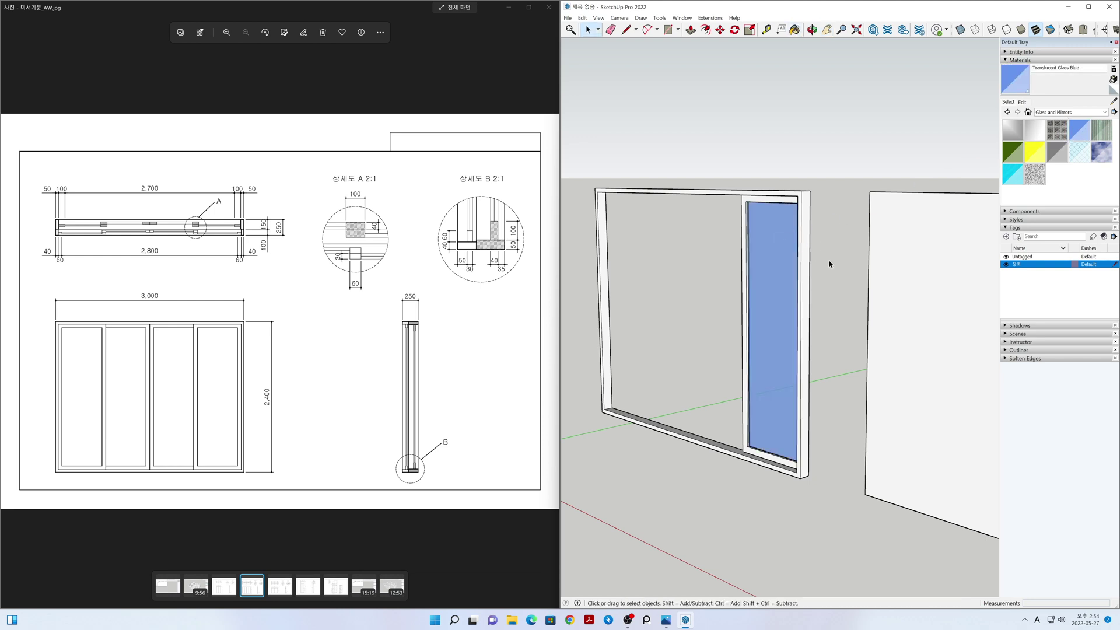
- Move the glass group 10 mm forward into the middle of the panel frame's thickness, using X-ray display only during the move
{"action": "scroll", "coordinate": [757, 451], "scroll_direction": "up", "scroll_amount": 5}
{"action": "middle_click_drag", "start_coordinate": [757, 451], "coordinate": [765, 493]}
{"action": "mouse_move", "coordinate": [809, 418]}
{"action": "middle_mouse_down", "text": "shift"}
{"action": "mouse_move", "coordinate": [795, 307]}
{"action": "mouse_move", "coordinate": [764, 334]}
{"action": "middle_mouse_up", "text": "shift"}
{"action": "scroll", "coordinate": [764, 335], "scroll_direction": "up", "scroll_amount": 2}
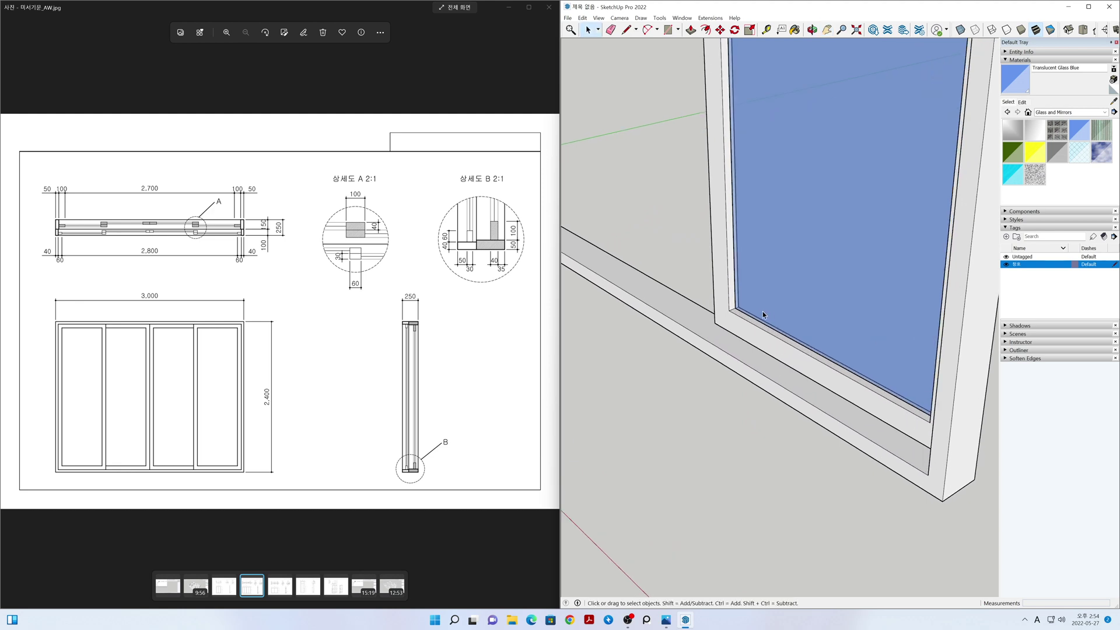
{"action": "left_click", "coordinate": [960, 29]}
{"action": "scroll", "coordinate": [722, 315], "scroll_direction": "up", "scroll_amount": 3}
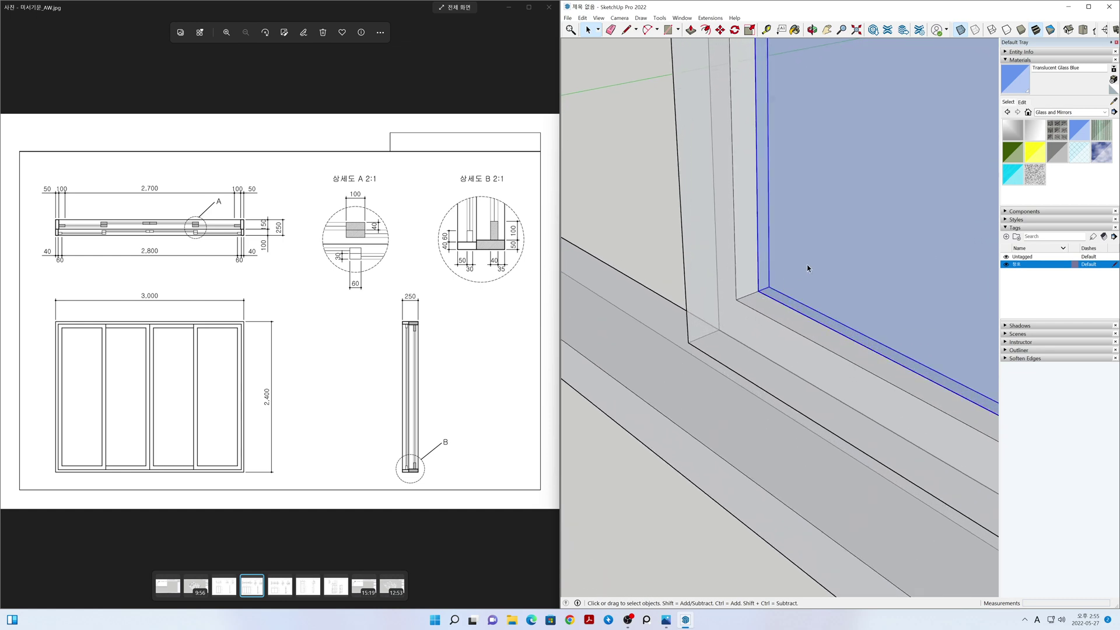
{"action": "key", "text": "m"}
{"action": "scroll", "coordinate": [780, 296], "scroll_direction": "up", "scroll_amount": 3}
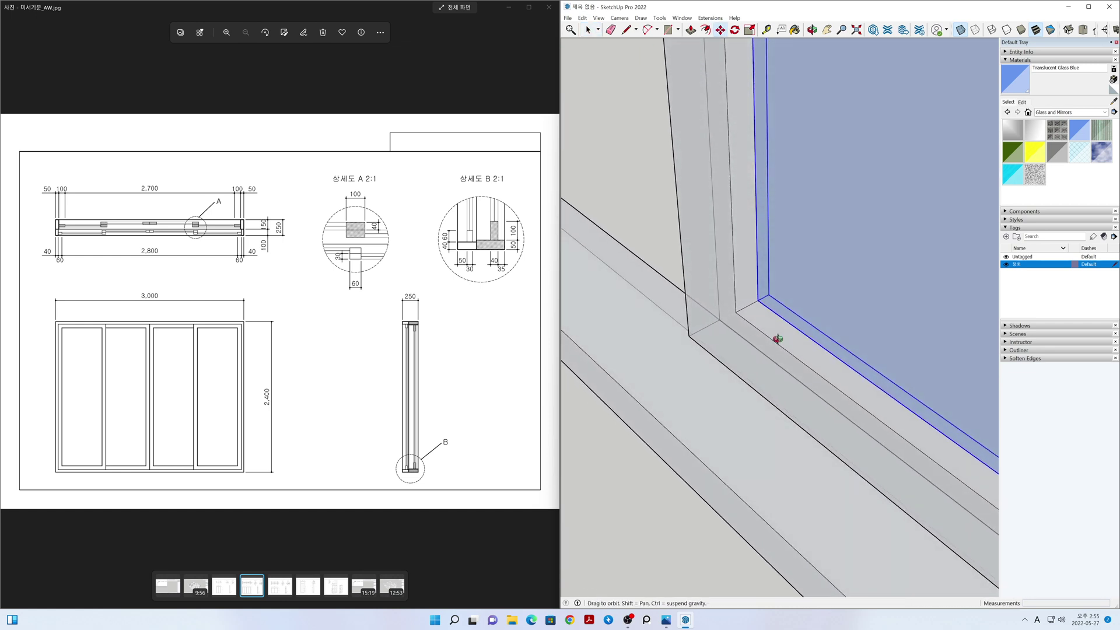
{"action": "scroll", "coordinate": [777, 321], "scroll_direction": "up", "scroll_amount": 1}
{"action": "left_click", "coordinate": [748, 288]}
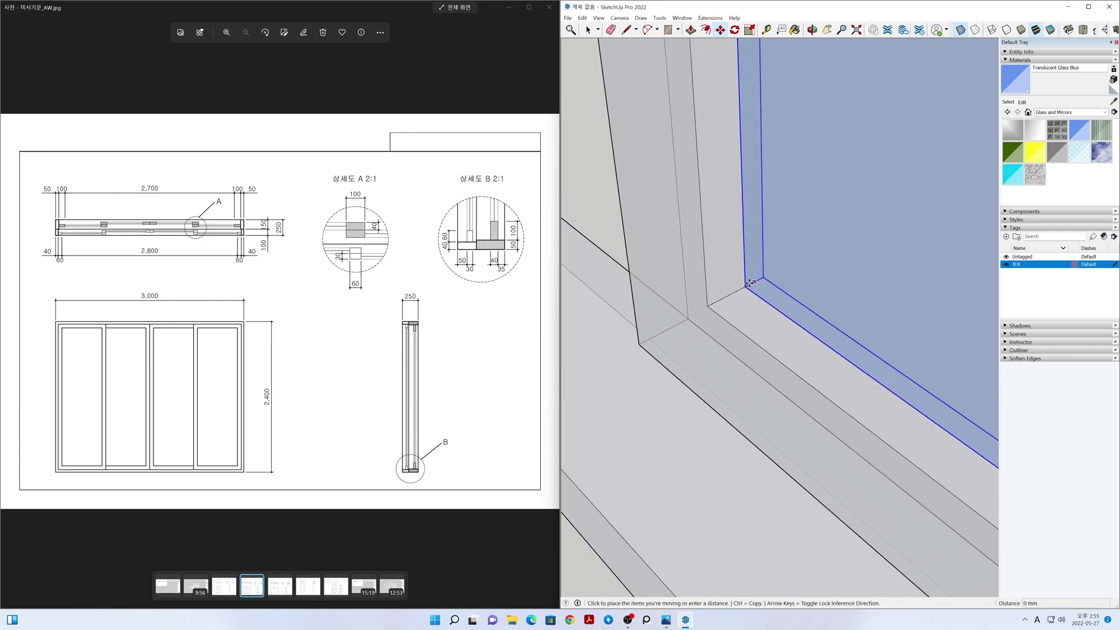
{"action": "left_click", "coordinate": [733, 291]}
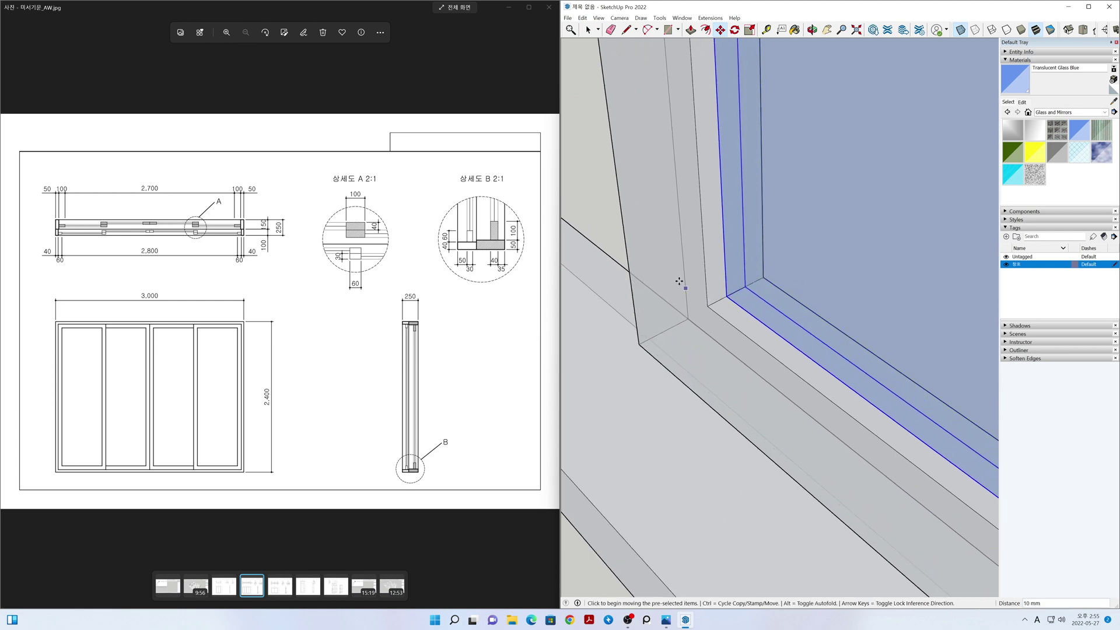
{"action": "key", "text": "space"}
{"action": "key", "text": "ctrl+t"}
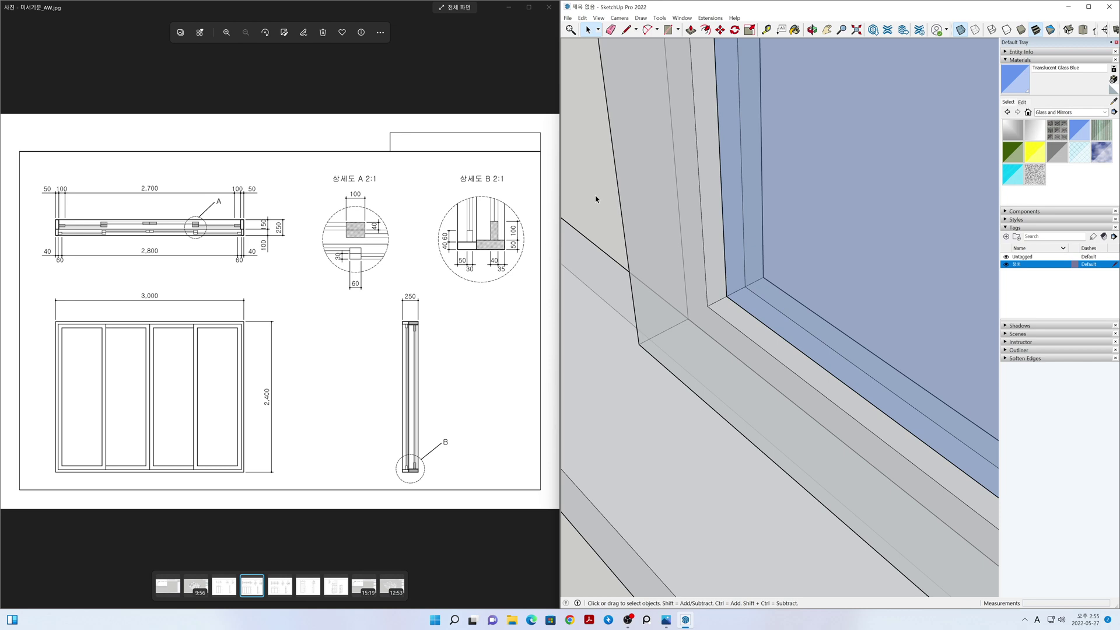
{"action": "scroll", "coordinate": [599, 206], "scroll_direction": "down", "scroll_amount": 1}
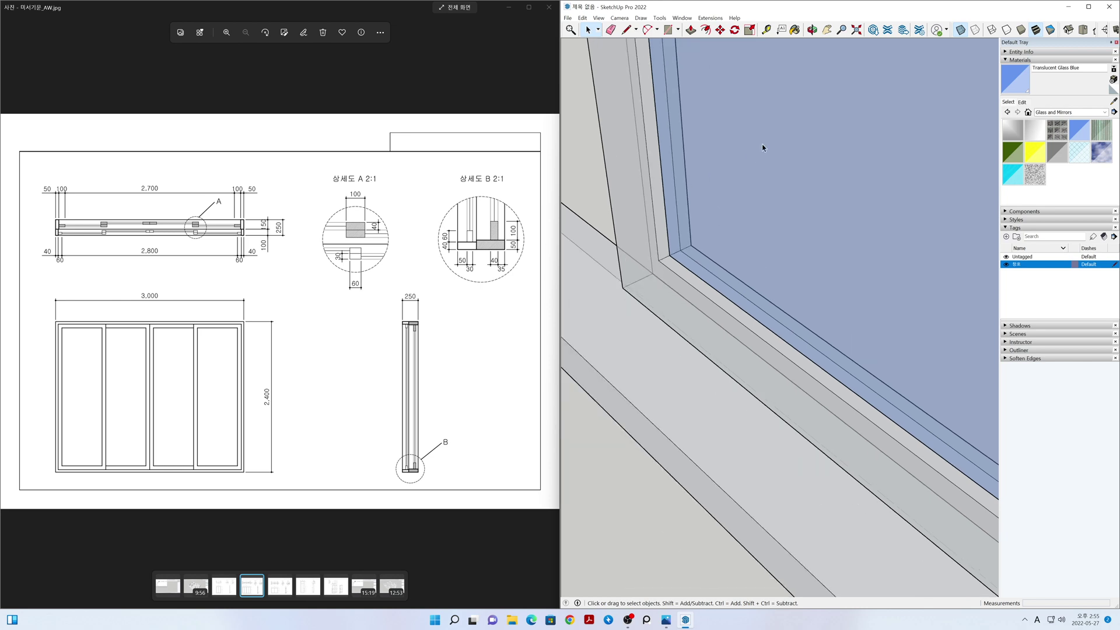
{"action": "left_click", "coordinate": [961, 30]}
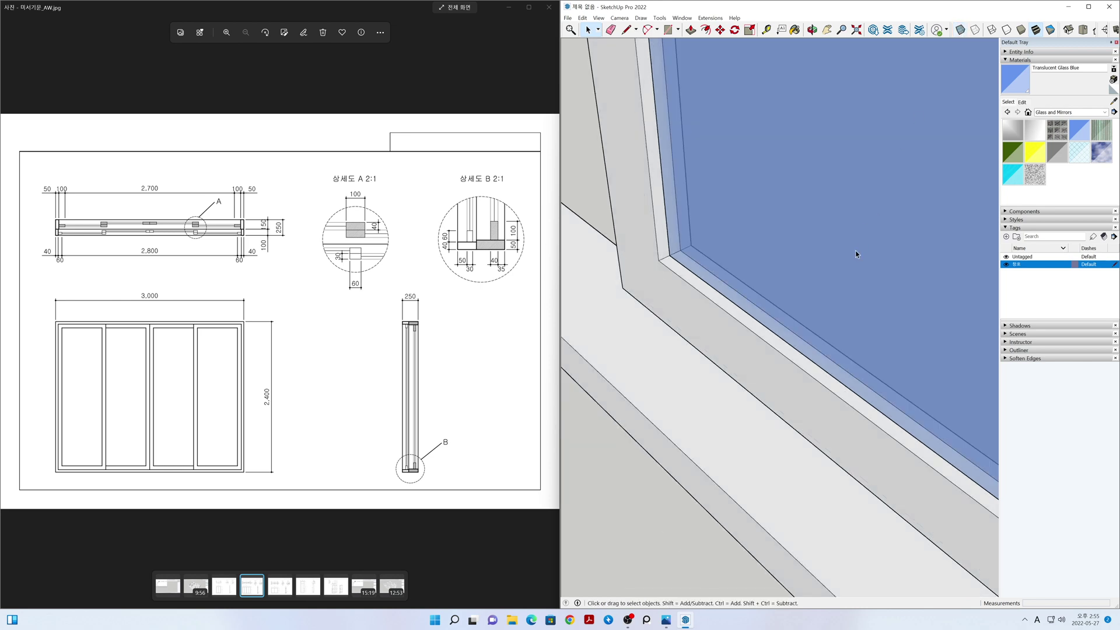
{"action": "mouse_move", "coordinate": [855, 250]}
{"action": "middle_mouse_down"}
{"action": "mouse_move", "coordinate": [497, 229]}
{"action": "mouse_move", "coordinate": [849, 235]}
{"action": "mouse_move", "coordinate": [835, 236]}
{"action": "middle_mouse_up"}
{"action": "scroll", "coordinate": [836, 236], "scroll_direction": "down", "scroll_amount": 8}
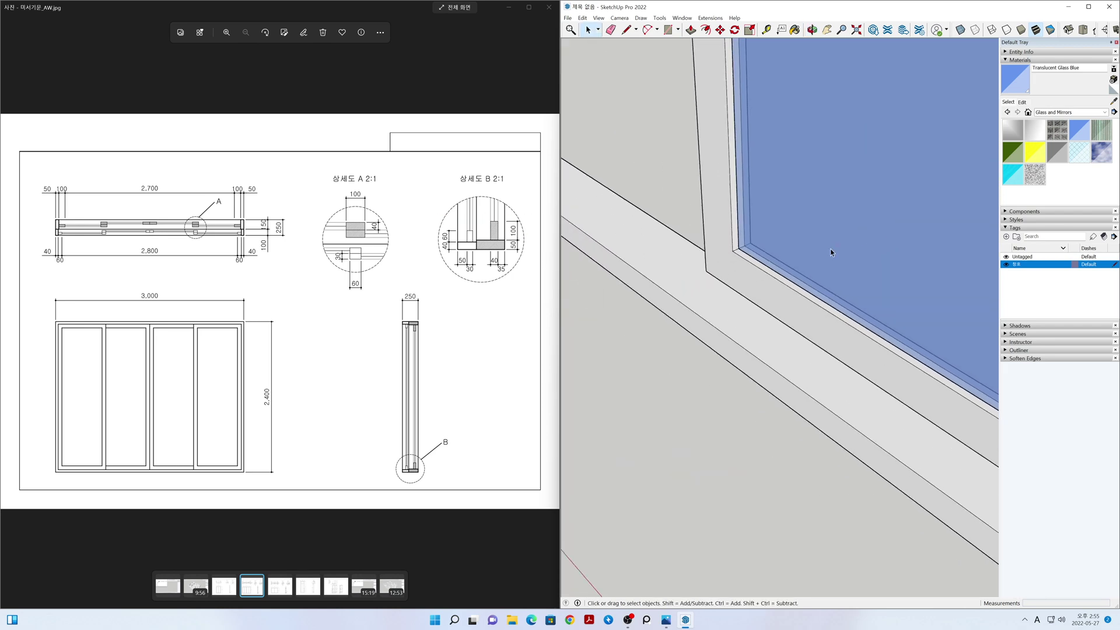
- Combine the panel's frame group and glass group into a single door panel group
{"action": "mouse_move", "coordinate": [869, 196]}
{"action": "middle_mouse_down"}
{"action": "mouse_move", "coordinate": [850, 270]}
{"action": "mouse_move", "coordinate": [863, 358]}
{"action": "middle_mouse_up"}
{"action": "left_click_drag", "start_coordinate": [723, 187], "coordinate": [725, 187]}
{"action": "right_click", "coordinate": [788, 198]}
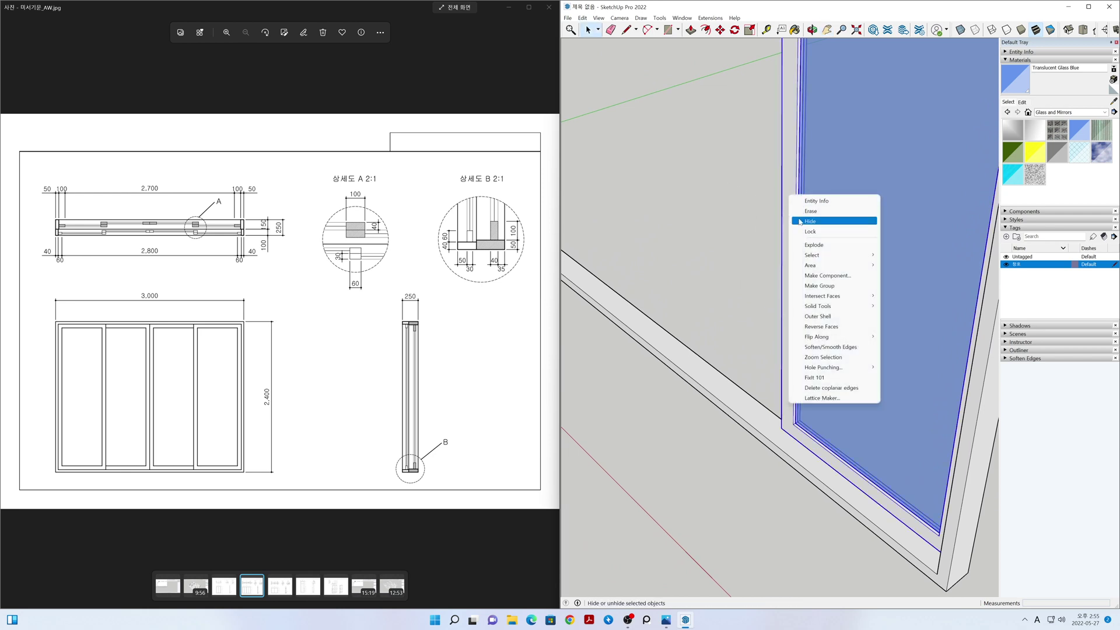
{"action": "mouse_move", "coordinate": [811, 259]}
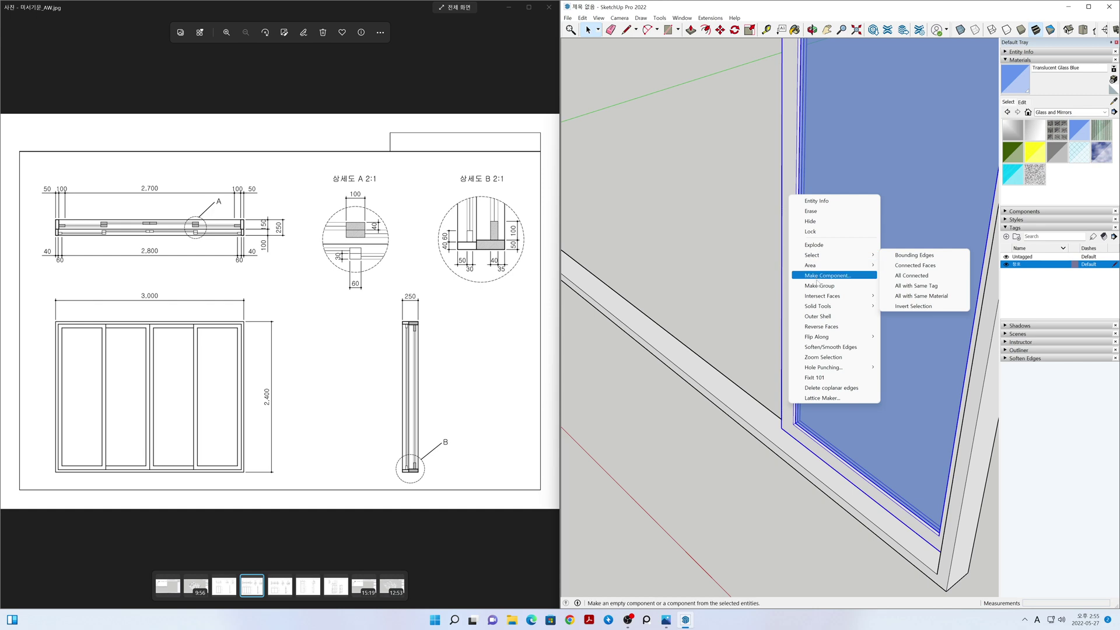
{"action": "left_click", "coordinate": [755, 290]}
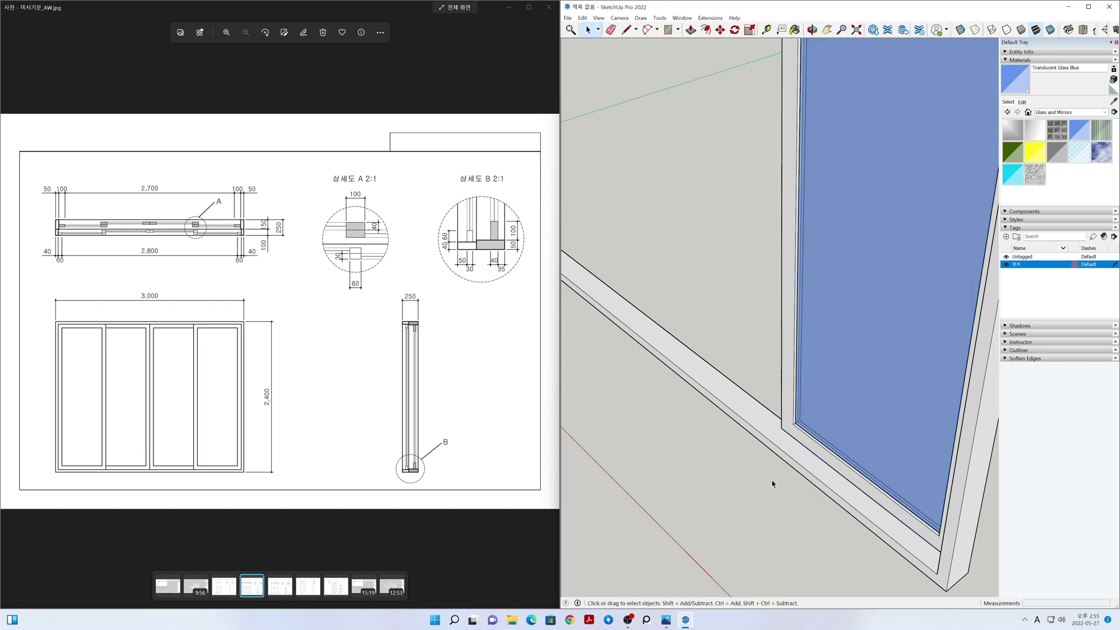
- Move the door panel group off the outer frame's back plane so it sits within the frame's depth
{"action": "mouse_move", "coordinate": [769, 491]}
{"action": "middle_mouse_down"}
{"action": "mouse_move", "coordinate": [746, 388]}
{"action": "mouse_move", "coordinate": [759, 403]}
{"action": "mouse_move", "coordinate": [751, 445]}
{"action": "mouse_move", "coordinate": [773, 484]}
{"action": "middle_mouse_up"}
{"action": "scroll", "coordinate": [759, 408], "scroll_direction": "down", "scroll_amount": 5}
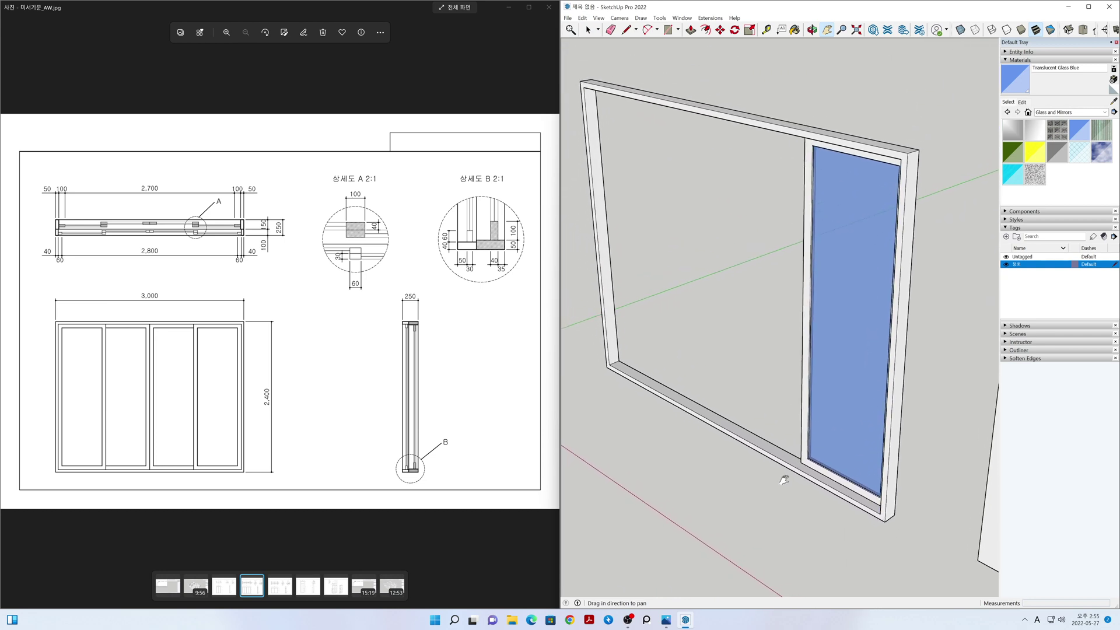
{"action": "mouse_move", "coordinate": [924, 494]}
{"action": "middle_mouse_down"}
{"action": "mouse_move", "coordinate": [887, 510]}
{"action": "mouse_move", "coordinate": [572, 452]}
{"action": "mouse_move", "coordinate": [410, 447]}
{"action": "mouse_move", "coordinate": [747, 533]}
{"action": "mouse_move", "coordinate": [522, 484]}
{"action": "mouse_move", "coordinate": [680, 507]}
{"action": "mouse_move", "coordinate": [627, 504]}
{"action": "middle_mouse_up"}
{"action": "scroll", "coordinate": [675, 467], "scroll_direction": "up", "scroll_amount": 5}
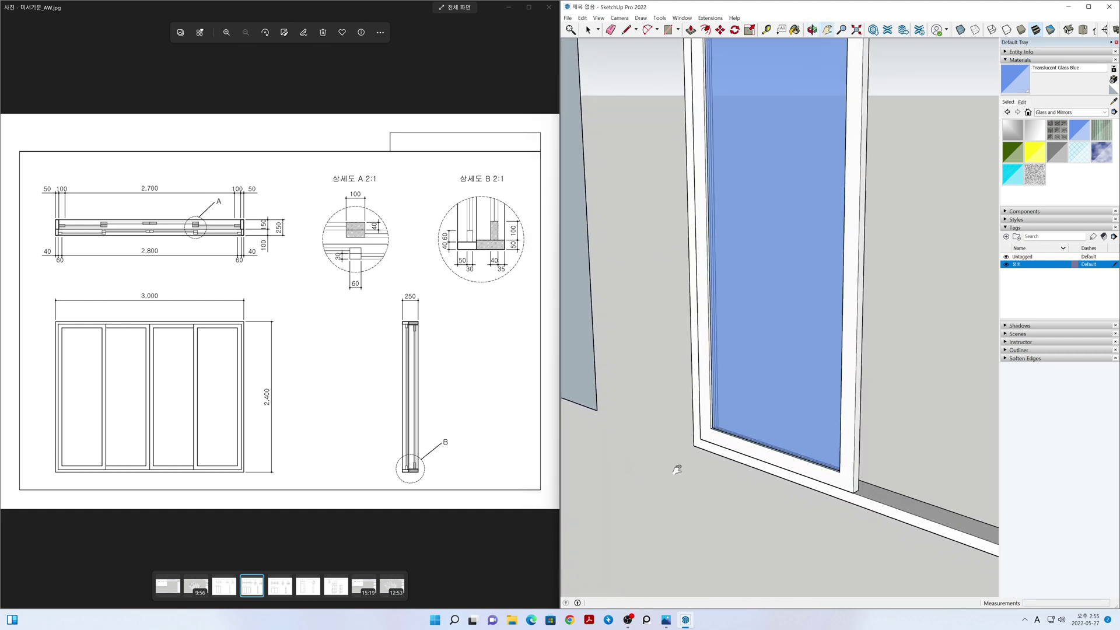
{"action": "left_click", "coordinate": [715, 436]}
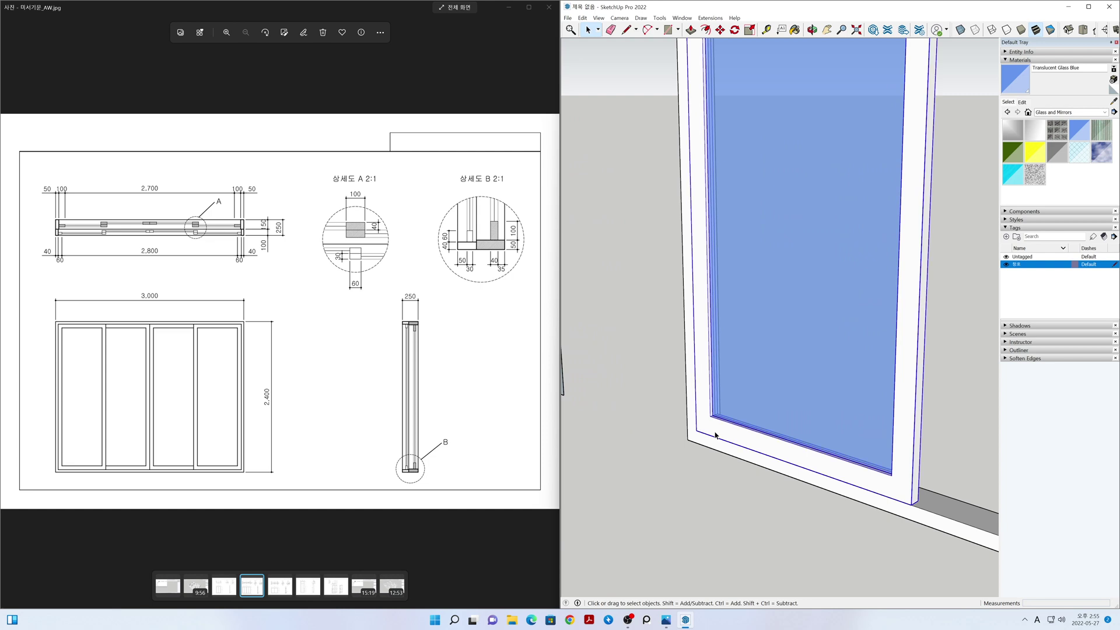
{"action": "key", "text": "m"}
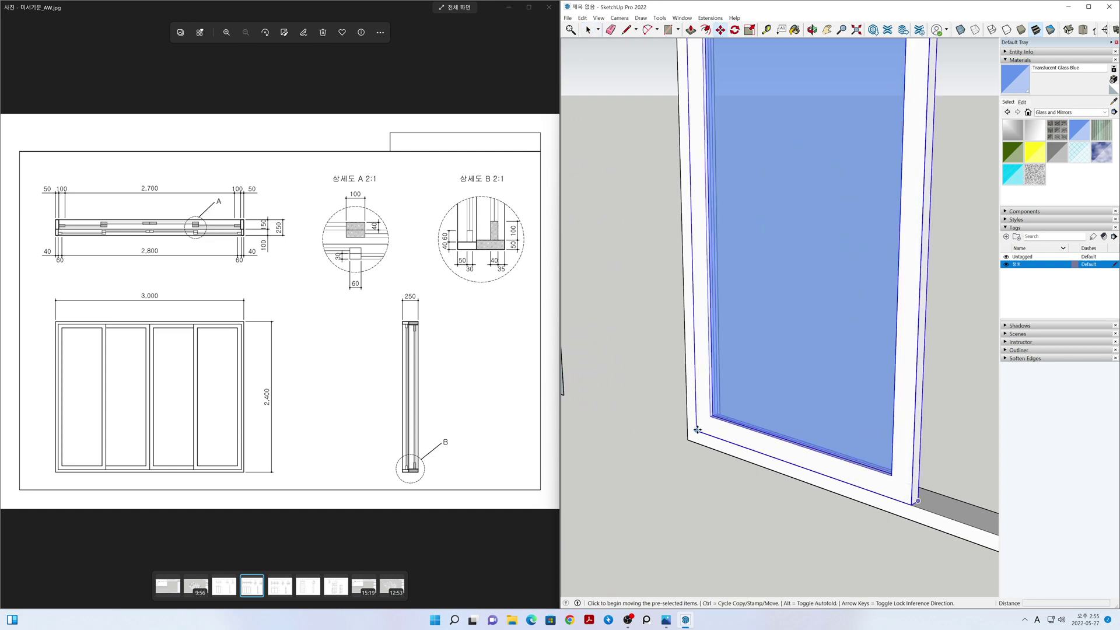
{"action": "left_click", "coordinate": [696, 430]}
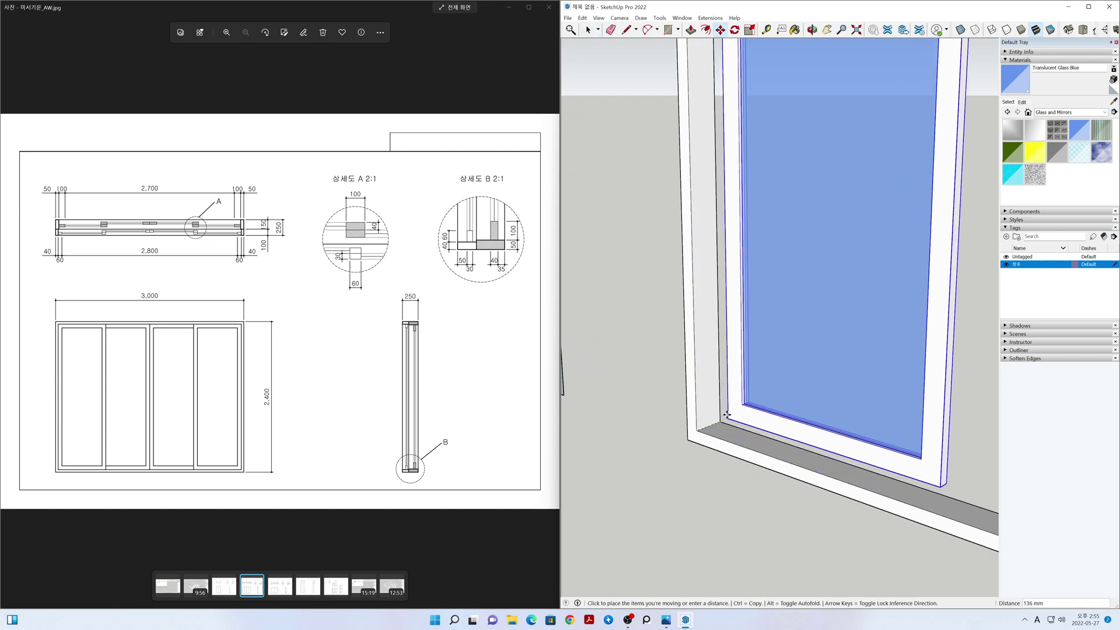
{"action": "left_click", "coordinate": [709, 426]}
{"action": "key", "text": "space"}
{"action": "left_click", "coordinate": [660, 444]}
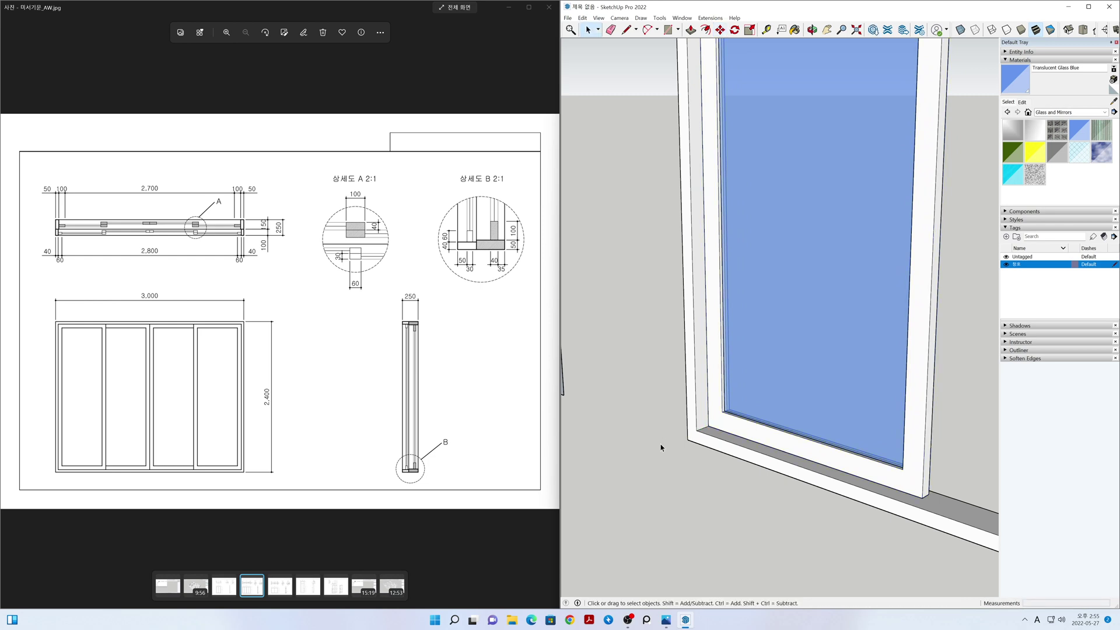
- Place a guide line across the outer frame's bottom rail at its midpoint, 1460 mm from the inner side edge
{"action": "mouse_move", "coordinate": [659, 447]}
{"action": "middle_mouse_down"}
{"action": "mouse_move", "coordinate": [702, 447]}
{"action": "mouse_move", "coordinate": [592, 447]}
{"action": "mouse_move", "coordinate": [833, 457]}
{"action": "mouse_move", "coordinate": [600, 462]}
{"action": "mouse_move", "coordinate": [799, 467]}
{"action": "mouse_move", "coordinate": [635, 467]}
{"action": "middle_mouse_up"}
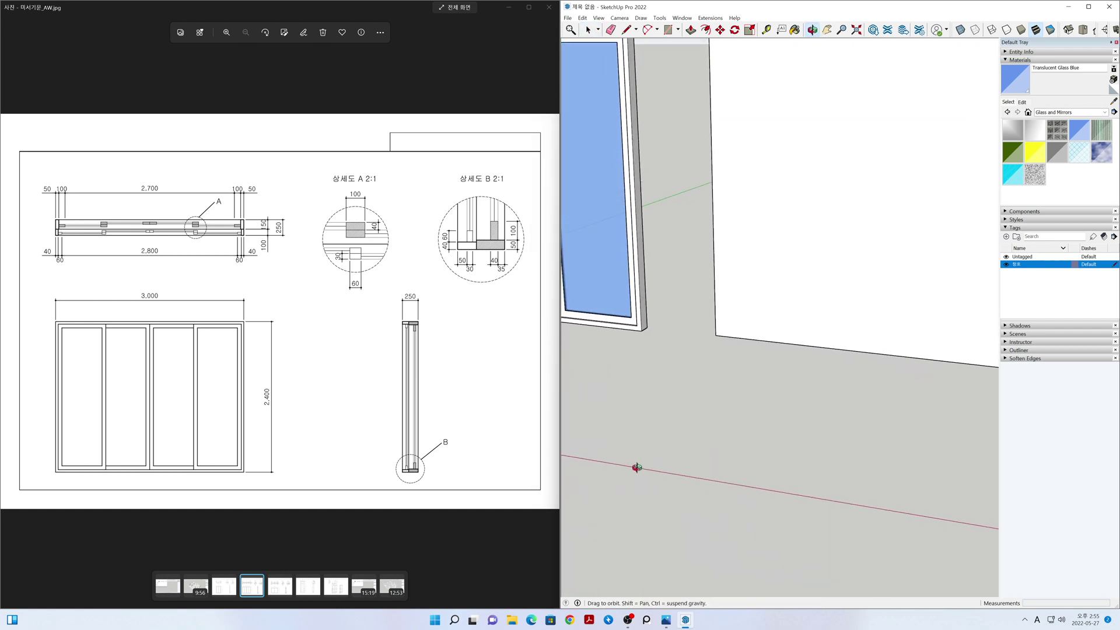
{"action": "mouse_move", "coordinate": [789, 380]}
{"action": "middle_mouse_down", "text": "shift"}
{"action": "mouse_move", "coordinate": [875, 400]}
{"action": "mouse_move", "coordinate": [991, 480]}
{"action": "mouse_move", "coordinate": [800, 477]}
{"action": "middle_mouse_up", "text": "shift"}
{"action": "scroll", "coordinate": [793, 479], "scroll_direction": "up", "scroll_amount": 3}
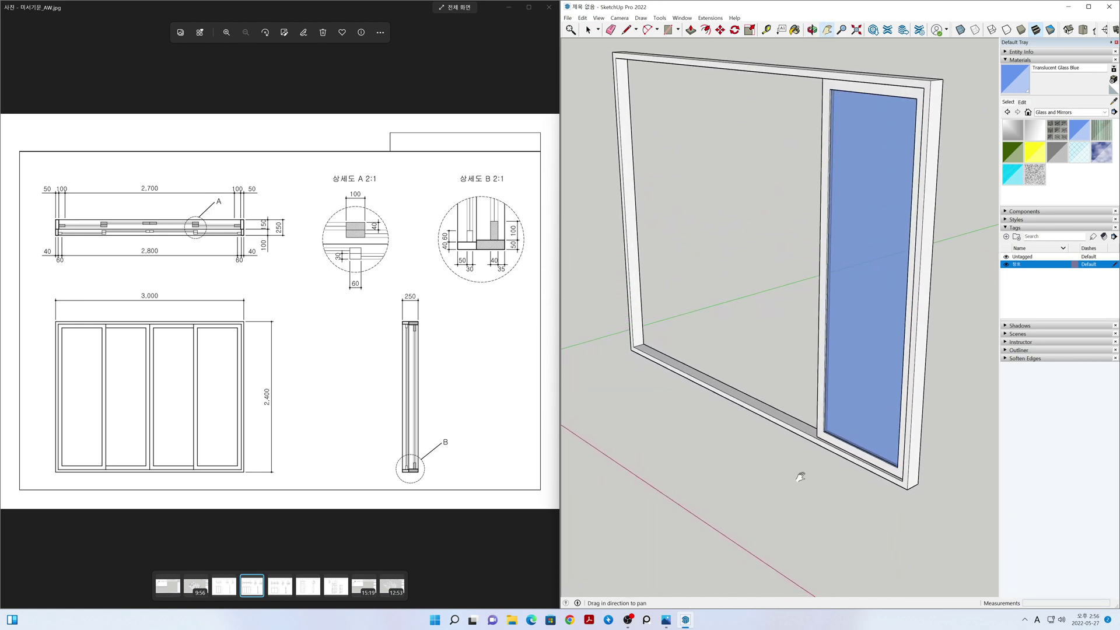
{"action": "key", "text": "t"}
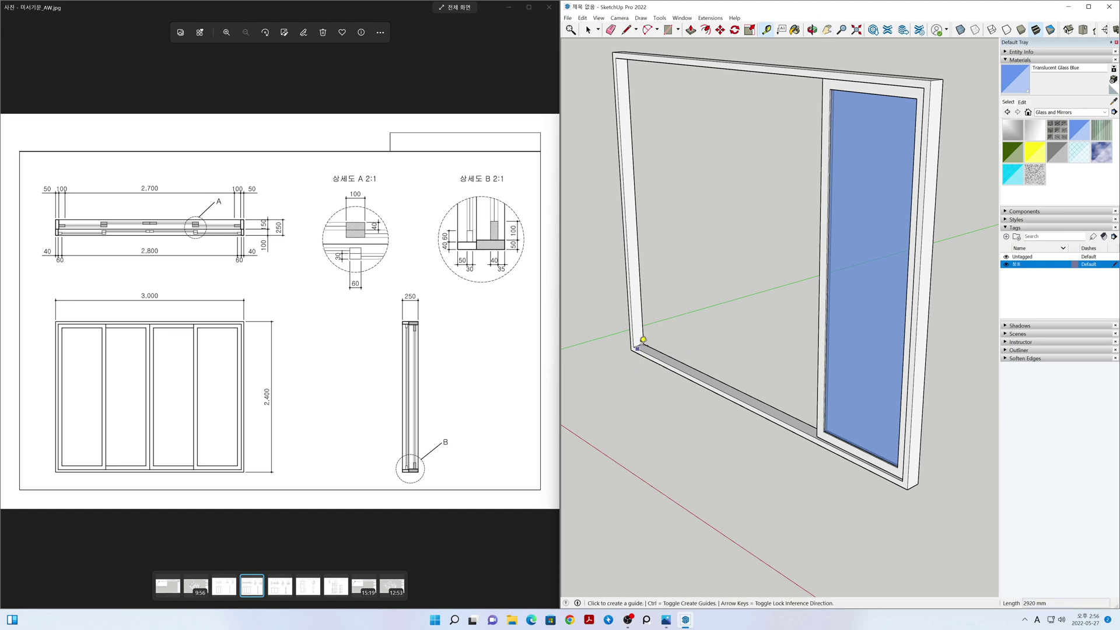
{"action": "left_click", "coordinate": [643, 344]}
{"action": "key", "text": "Escape"}
{"action": "scroll", "coordinate": [641, 341], "scroll_direction": "up", "scroll_amount": 3}
{"action": "left_click", "coordinate": [640, 344]}
{"action": "scroll", "coordinate": [729, 397], "scroll_direction": "down", "scroll_amount": 2}
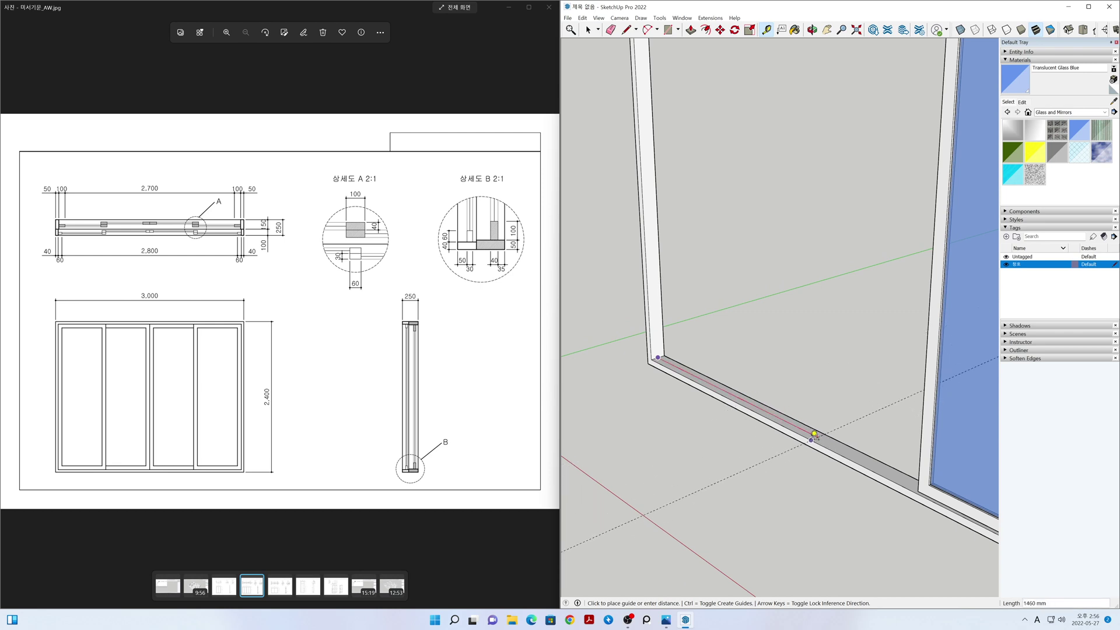
{"action": "left_click", "coordinate": [814, 434]}
{"action": "key", "text": "space"}
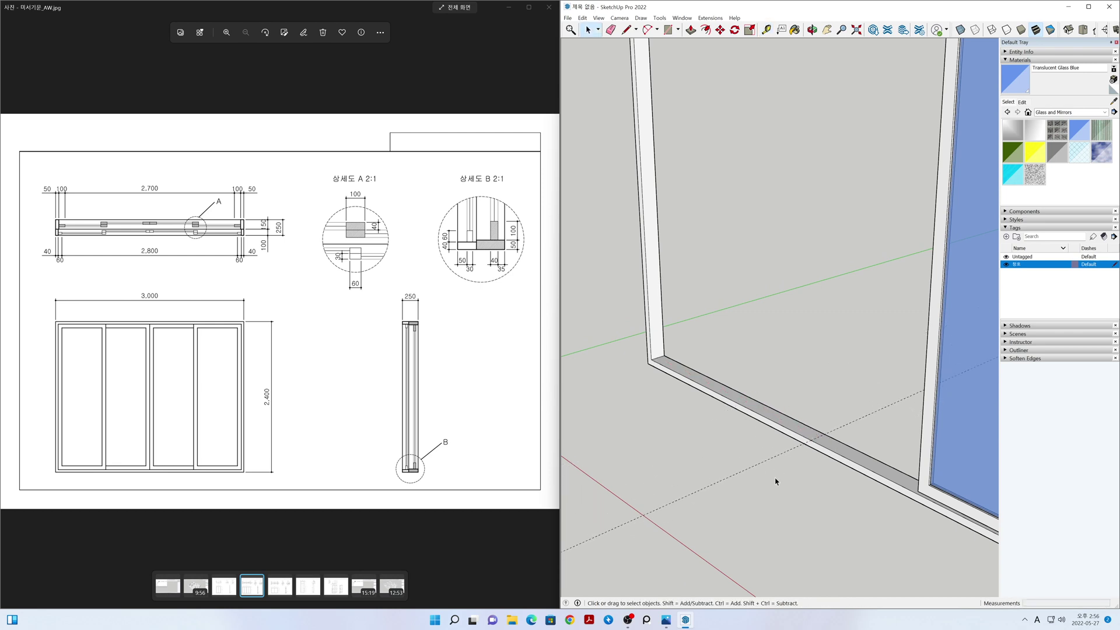
- Copy the glazed door panel 700 mm along the bottom rail, placing its outer corner at the midpoint guide line
{"action": "scroll", "coordinate": [775, 482], "scroll_direction": "down", "scroll_amount": 2}
{"action": "scroll", "coordinate": [808, 524], "scroll_direction": "down", "scroll_amount": 2}
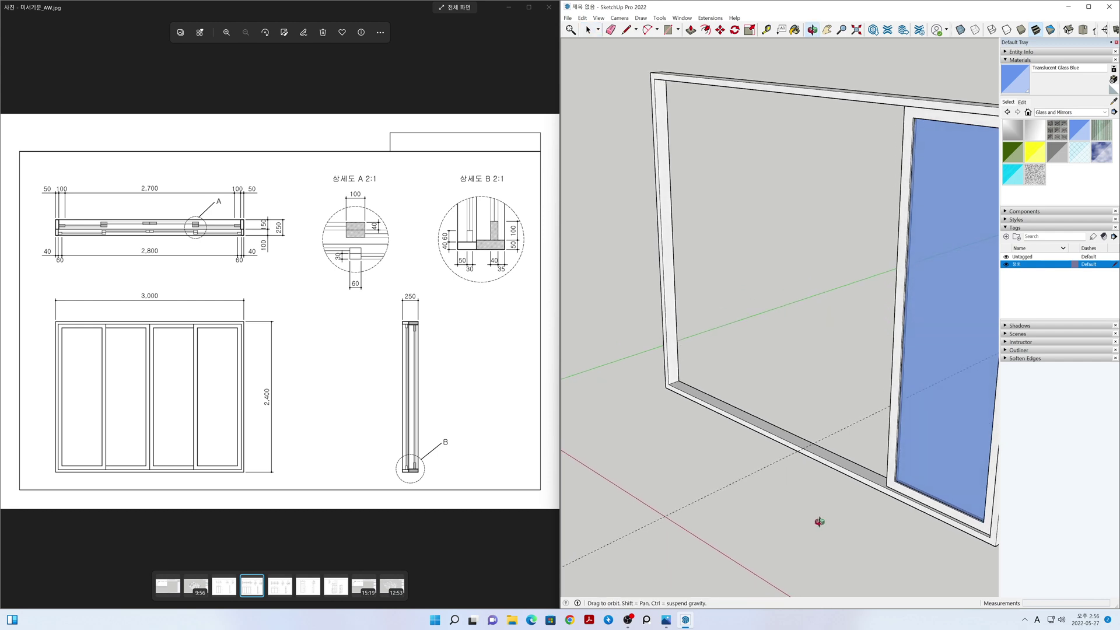
{"action": "scroll", "coordinate": [895, 527], "scroll_direction": "up", "scroll_amount": 3}
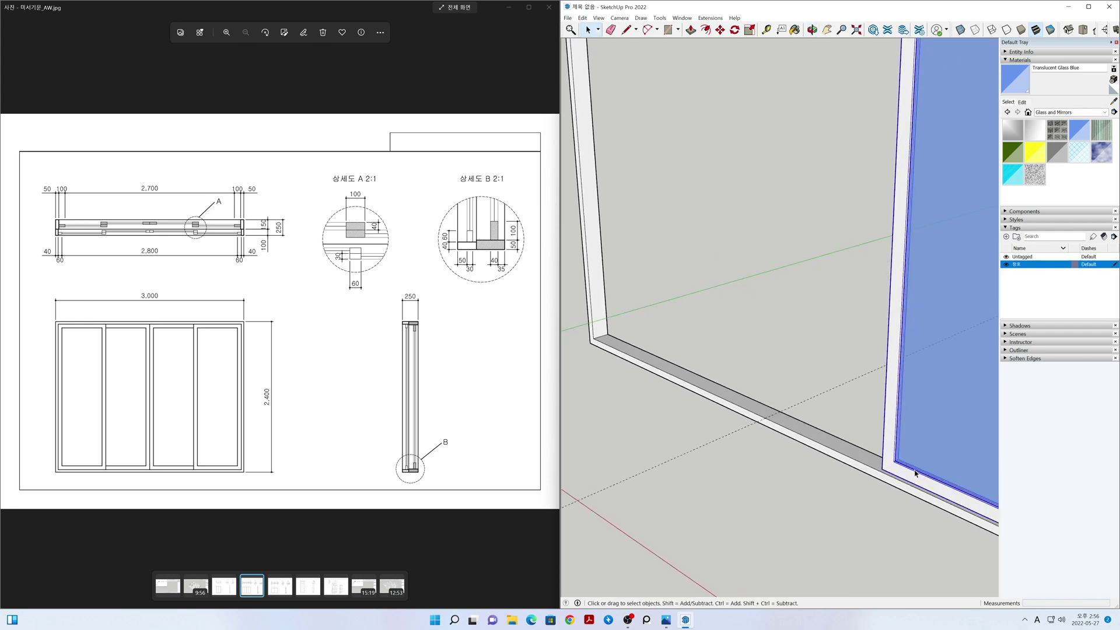
{"action": "key", "text": "m"}
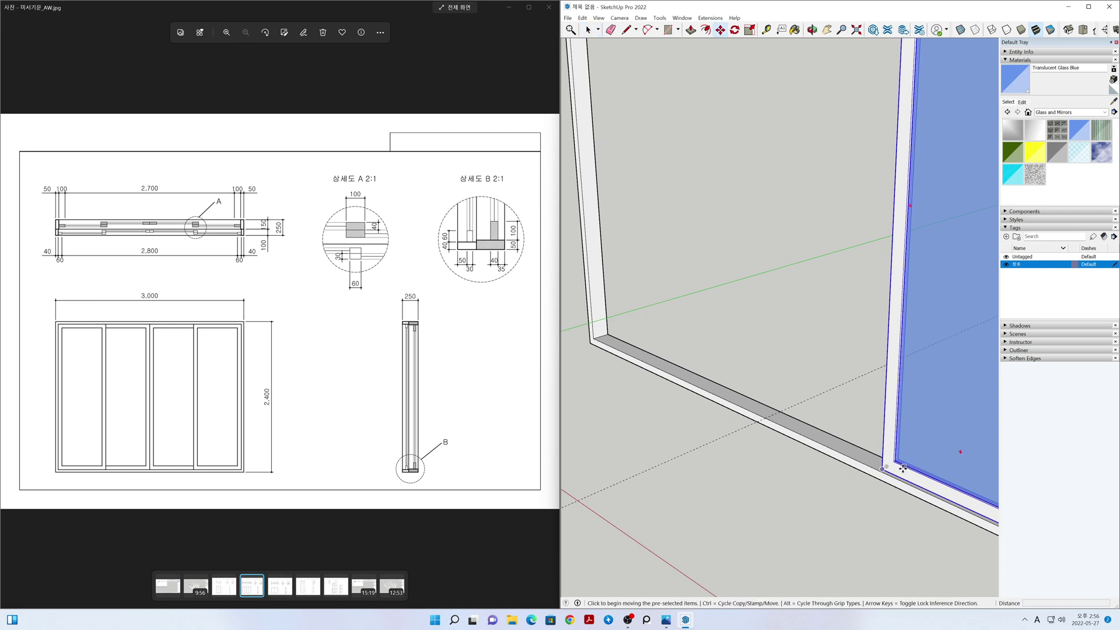
{"action": "key", "text": "ctrl"}
{"action": "left_click", "coordinate": [882, 469]}
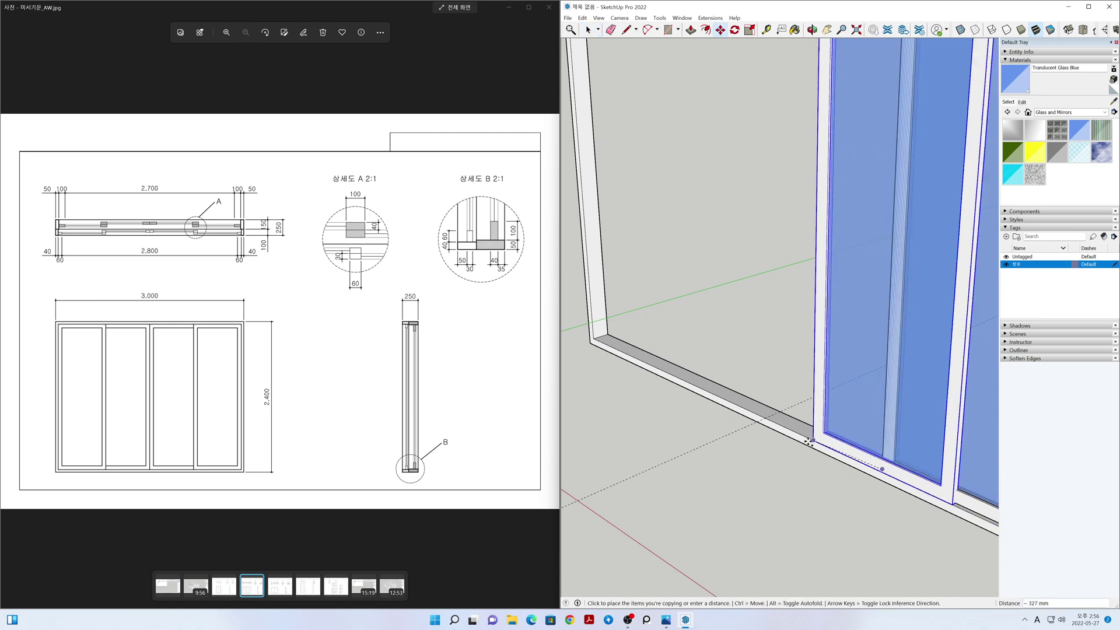
{"action": "left_click", "coordinate": [770, 416]}
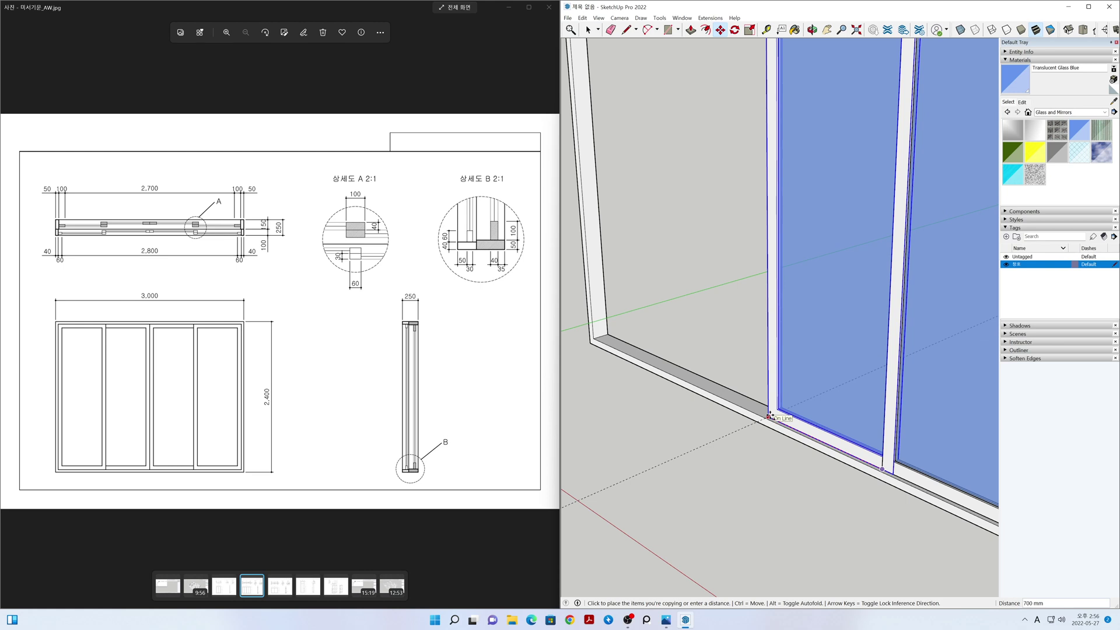
- Move the copied panel 30 mm backward along the green axis, behind the first panel
{"action": "left_click", "coordinate": [715, 360]}
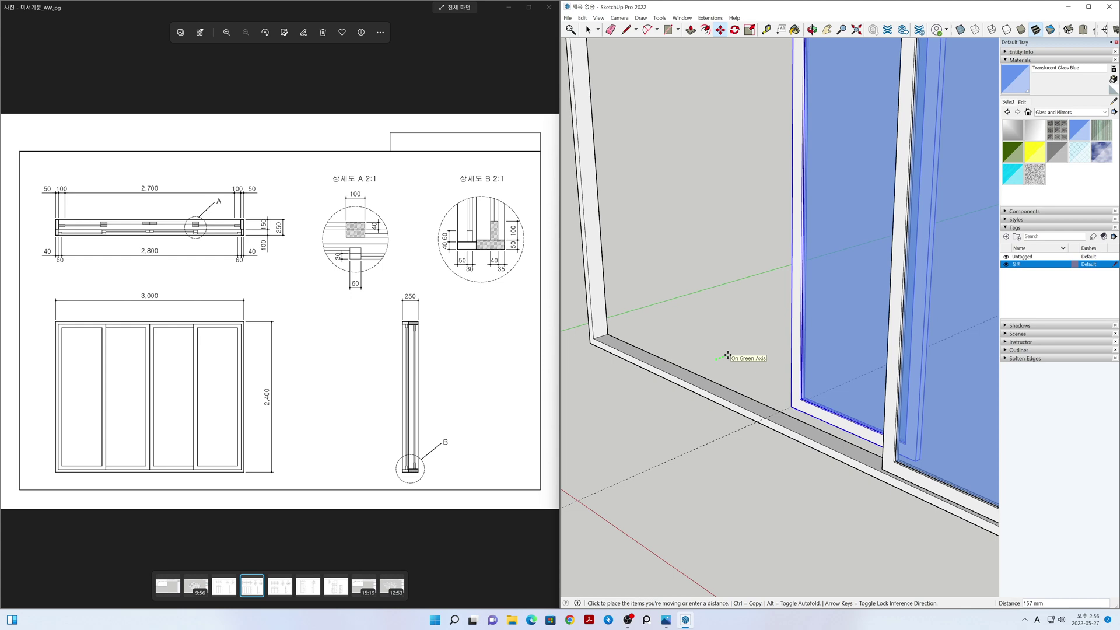
{"action": "type", "text": "30"}
{"action": "key", "text": "Return"}
{"action": "key", "text": "space"}
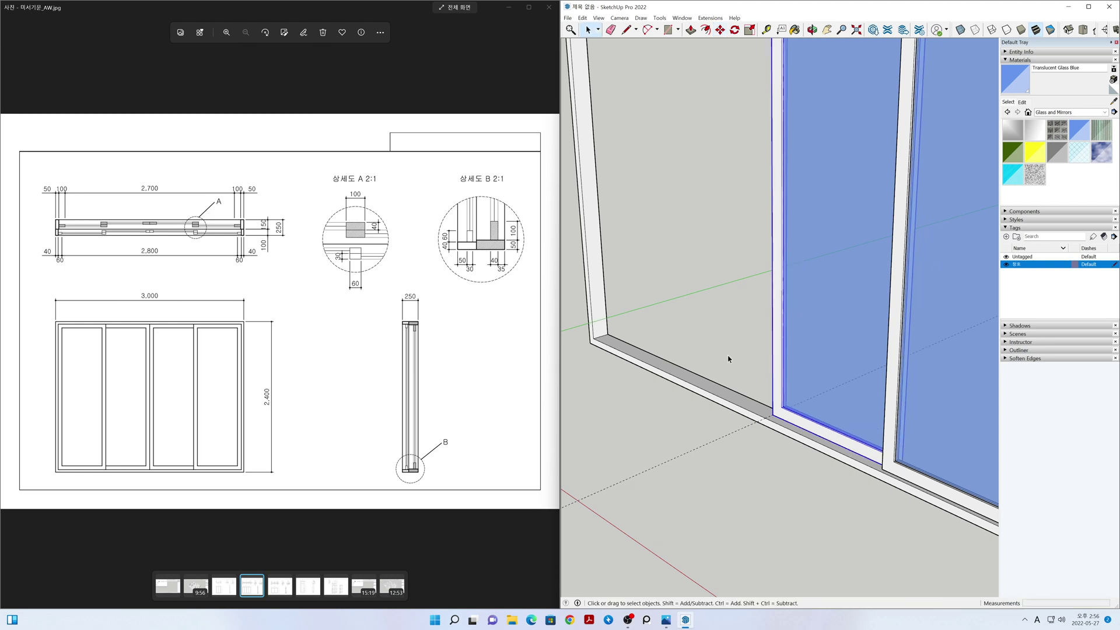
- Erase the midpoint guide line crossing the outer frame's bottom rail
{"action": "key", "text": "e"}
{"action": "left_click", "coordinate": [700, 448]}
{"action": "key", "text": "space"}
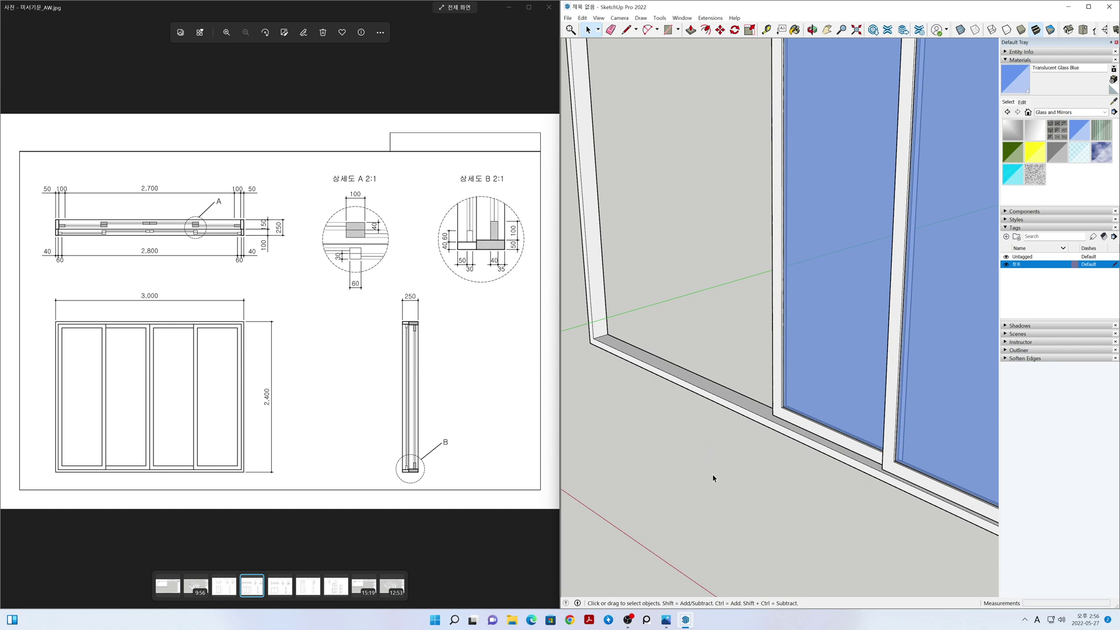
- Copy the pair of door panels 1460 mm sideways into the empty half of the outer frame
{"action": "scroll", "coordinate": [713, 478], "scroll_direction": "down", "scroll_amount": 4}
{"action": "mouse_move", "coordinate": [775, 525]}
{"action": "middle_mouse_down"}
{"action": "mouse_move", "coordinate": [795, 402]}
{"action": "mouse_move", "coordinate": [756, 403]}
{"action": "mouse_move", "coordinate": [741, 430]}
{"action": "middle_mouse_up"}
{"action": "mouse_move", "coordinate": [944, 480]}
{"action": "middle_mouse_down"}
{"action": "mouse_move", "coordinate": [450, 460]}
{"action": "mouse_move", "coordinate": [897, 497]}
{"action": "mouse_move", "coordinate": [712, 481]}
{"action": "mouse_move", "coordinate": [752, 545]}
{"action": "middle_mouse_up"}
{"action": "middle_click_drag", "start_coordinate": [778, 493], "coordinate": [762, 390], "text": "shift"}
{"action": "mouse_move", "coordinate": [763, 390]}
{"action": "middle_mouse_down"}
{"action": "mouse_move", "coordinate": [761, 400]}
{"action": "mouse_move", "coordinate": [862, 326]}
{"action": "middle_mouse_up"}
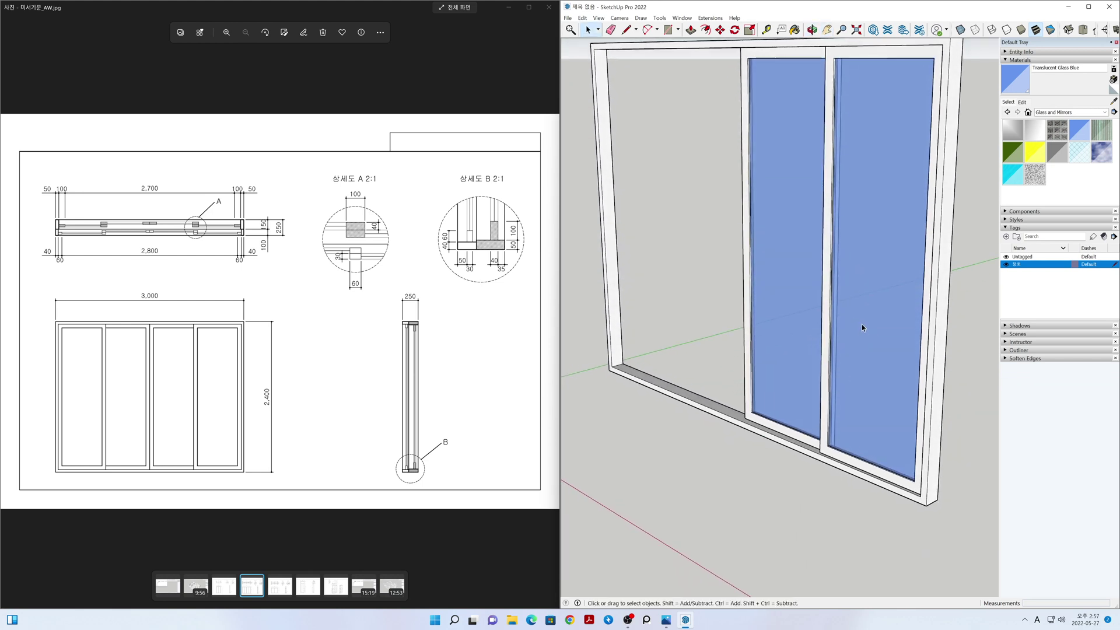
{"action": "key", "text": "m"}
{"action": "left_click", "coordinate": [745, 417]}
{"action": "key", "text": "ctrl"}
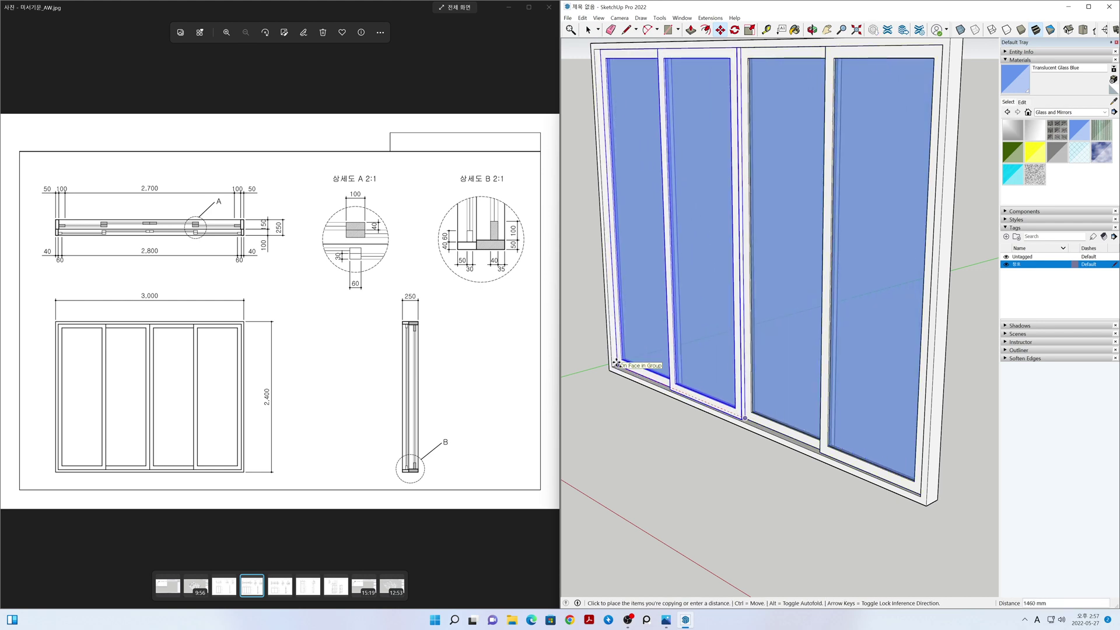
{"action": "left_click", "coordinate": [617, 363]}
{"action": "key", "text": "space"}
{"action": "left_click", "coordinate": [645, 419]}
- Flip the copied pair of panels along the red direction to mirror the original pair
{"action": "mouse_move", "coordinate": [669, 425]}
{"action": "middle_mouse_down"}
{"action": "mouse_move", "coordinate": [722, 457]}
{"action": "mouse_move", "coordinate": [761, 414]}
{"action": "middle_mouse_up"}
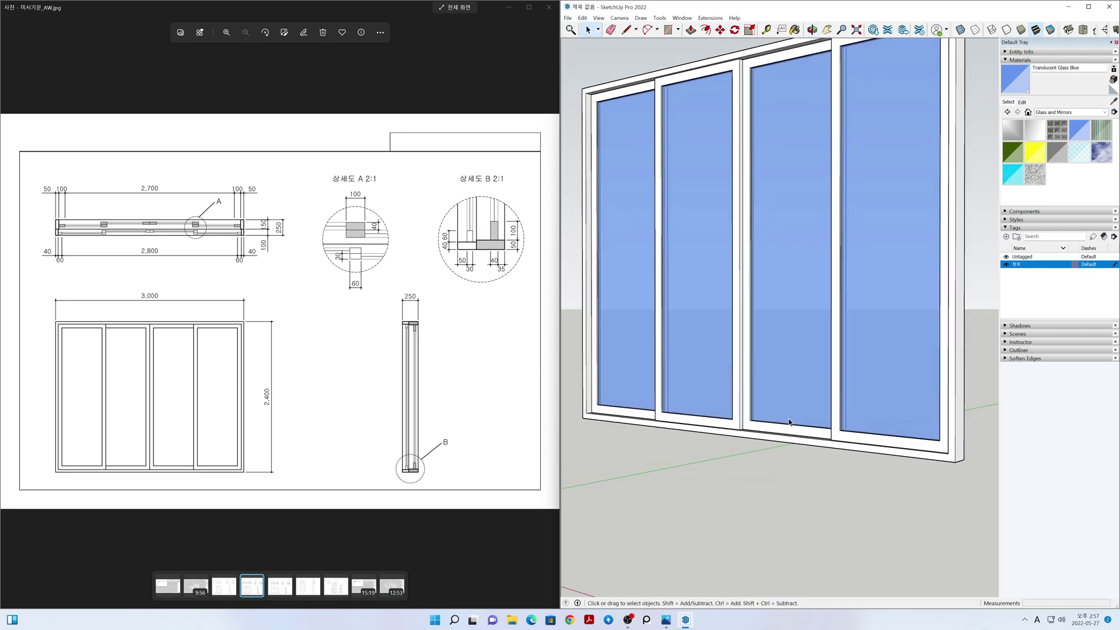
{"action": "scroll", "coordinate": [789, 422], "scroll_direction": "down", "scroll_amount": 3}
{"action": "mouse_move", "coordinate": [786, 361]}
{"action": "middle_mouse_down"}
{"action": "mouse_move", "coordinate": [764, 393]}
{"action": "mouse_move", "coordinate": [781, 506]}
{"action": "mouse_move", "coordinate": [506, 485]}
{"action": "mouse_move", "coordinate": [840, 467]}
{"action": "mouse_move", "coordinate": [666, 488]}
{"action": "mouse_move", "coordinate": [729, 479]}
{"action": "mouse_move", "coordinate": [754, 460]}
{"action": "mouse_move", "coordinate": [832, 470]}
{"action": "mouse_move", "coordinate": [740, 463]}
{"action": "mouse_move", "coordinate": [777, 362]}
{"action": "mouse_move", "coordinate": [729, 332]}
{"action": "middle_mouse_up"}
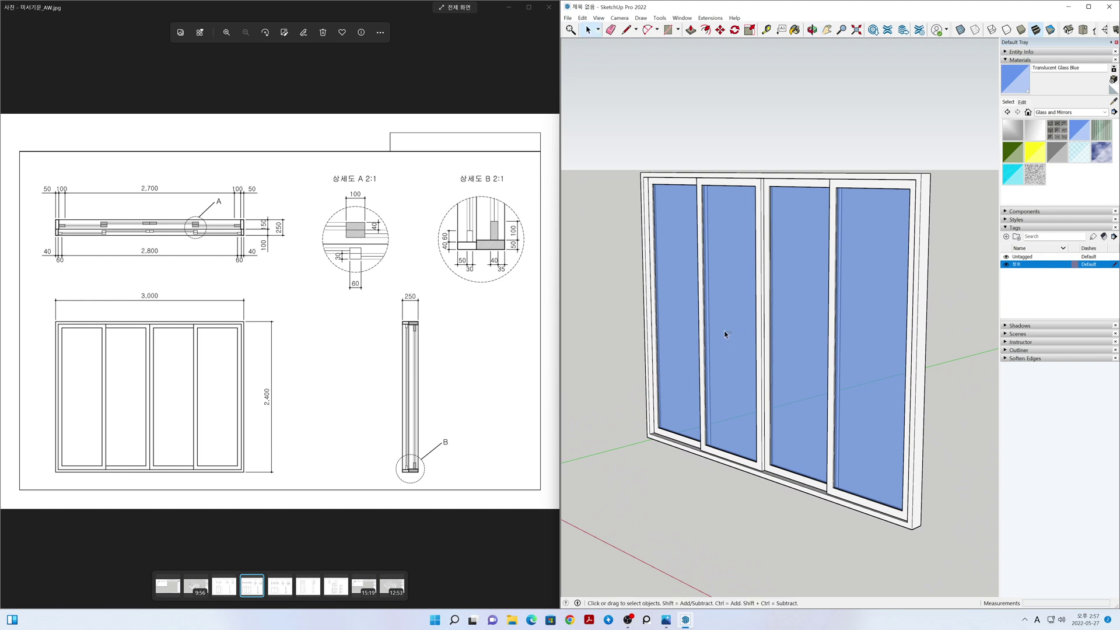
{"action": "left_click", "coordinate": [691, 313]}
{"action": "right_click", "coordinate": [702, 317]}
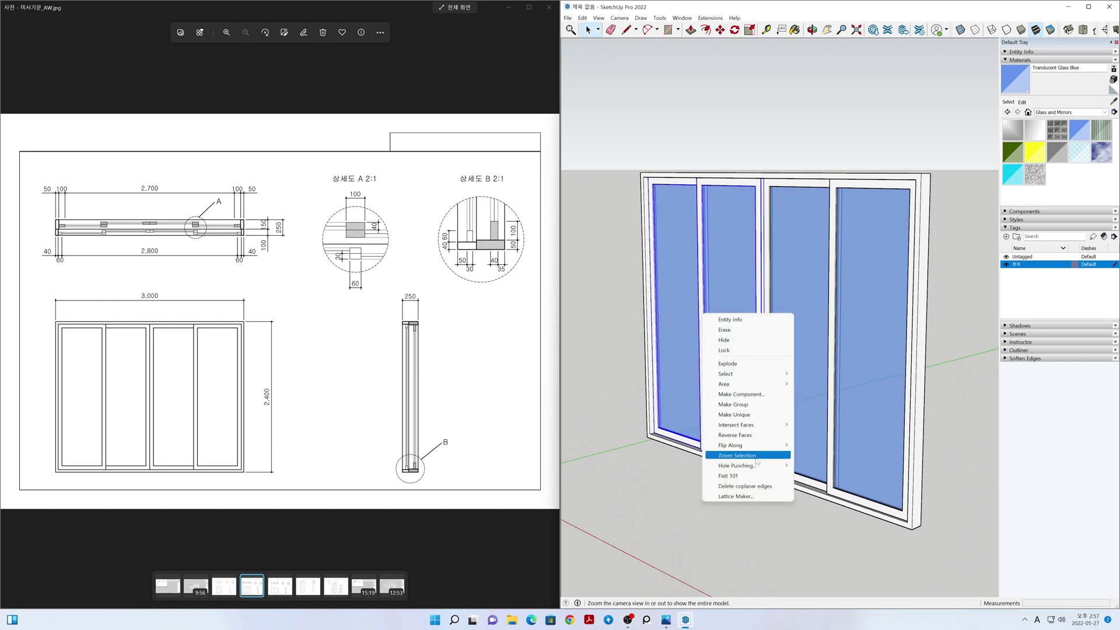
{"action": "mouse_move", "coordinate": [770, 446]}
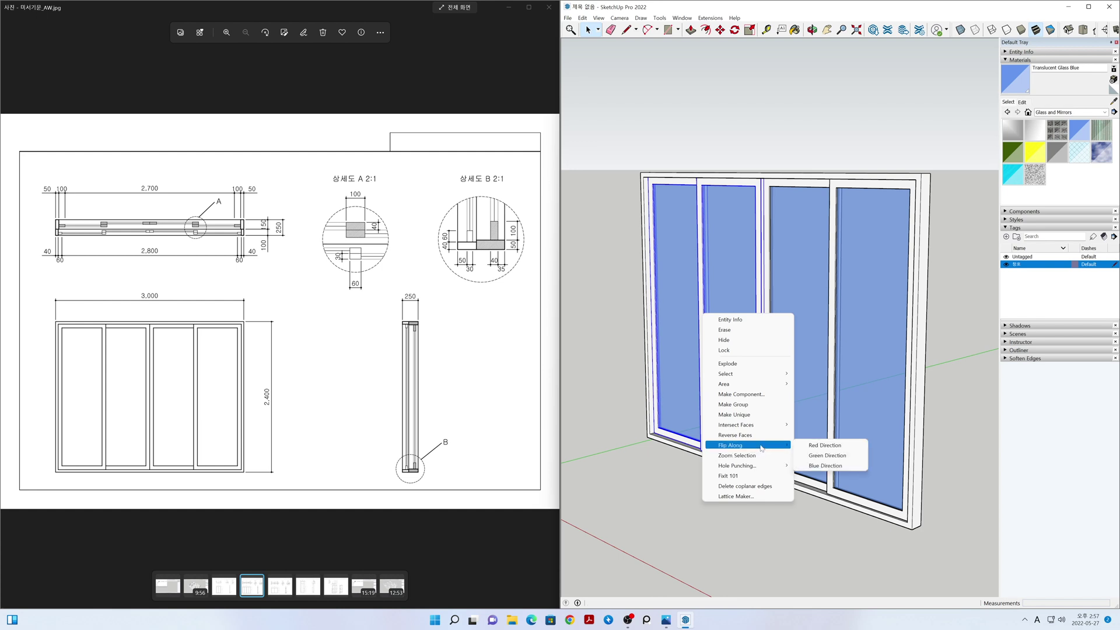
{"action": "left_click", "coordinate": [832, 447]}
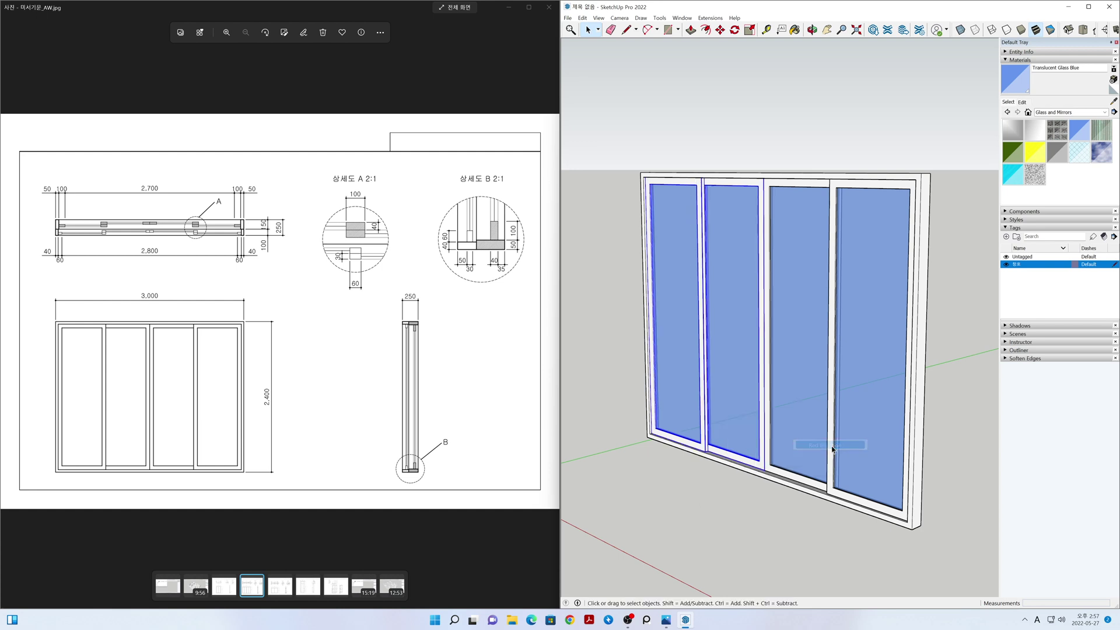
{"action": "left_click", "coordinate": [768, 508]}
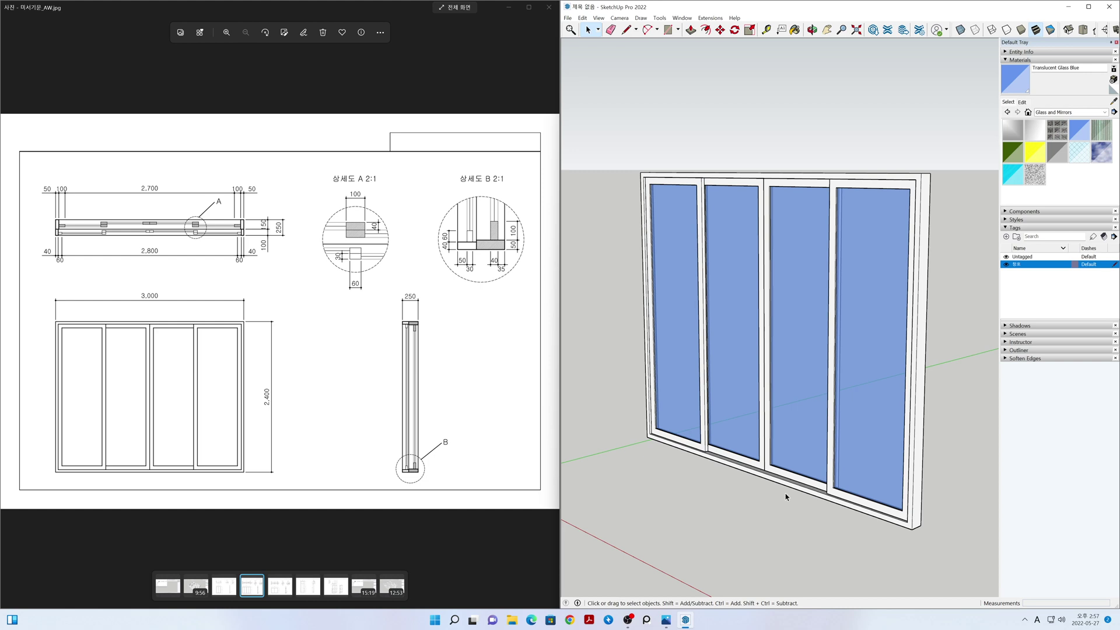
- Examine the panel arrangement from above in parallel projection with wireframe display, closing the Default Tray for more drawing space
{"action": "left_click", "coordinate": [1083, 30]}
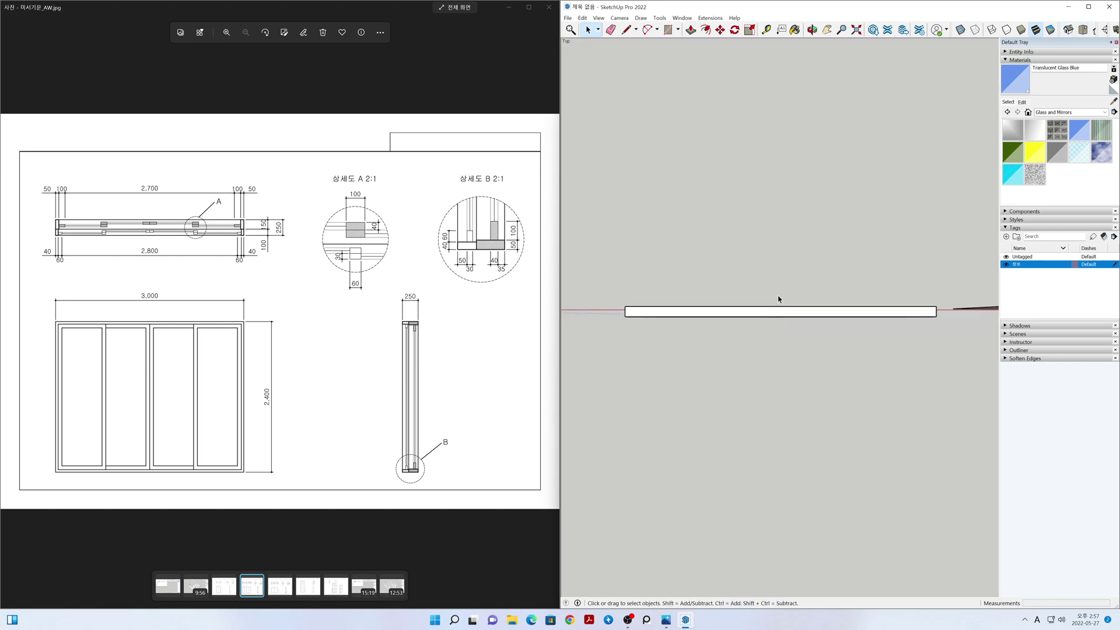
{"action": "left_click", "coordinate": [618, 17]}
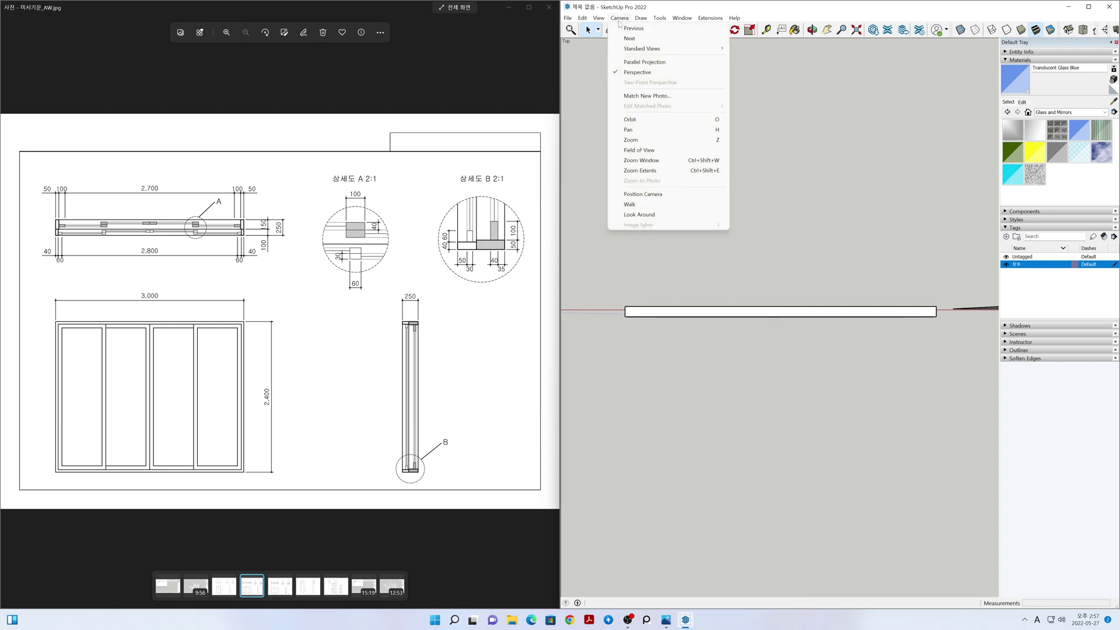
{"action": "left_click", "coordinate": [645, 62]}
{"action": "left_click", "coordinate": [991, 29]}
{"action": "scroll", "coordinate": [773, 315], "scroll_direction": "up", "scroll_amount": 1}
{"action": "scroll", "coordinate": [774, 311], "scroll_direction": "up", "scroll_amount": 2}
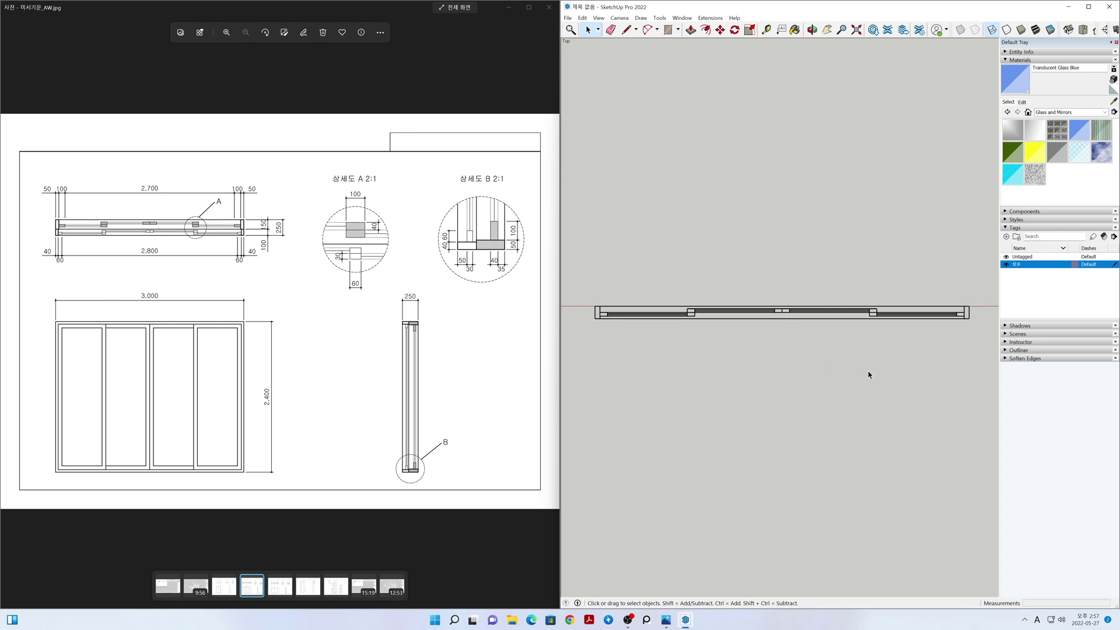
{"action": "left_click", "coordinate": [1116, 43]}
{"action": "scroll", "coordinate": [856, 318], "scroll_direction": "up", "scroll_amount": 2}
{"action": "scroll", "coordinate": [857, 319], "scroll_direction": "down", "scroll_amount": 1}
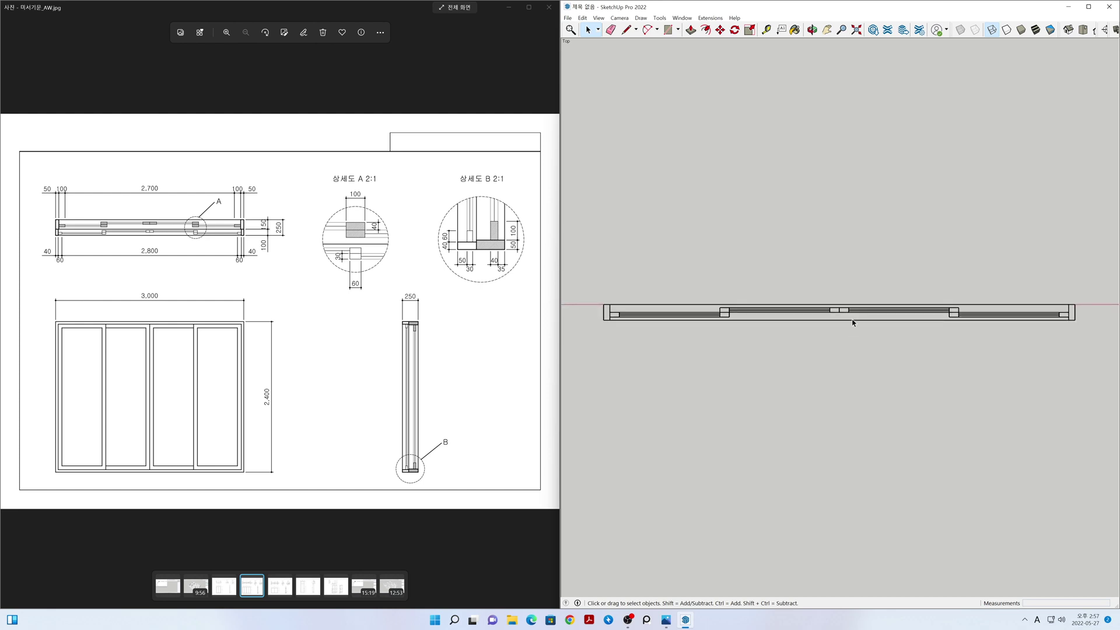
- Return to shaded display and an isometric view, and switch the camera back to perspective
{"action": "left_click", "coordinate": [1031, 34]}
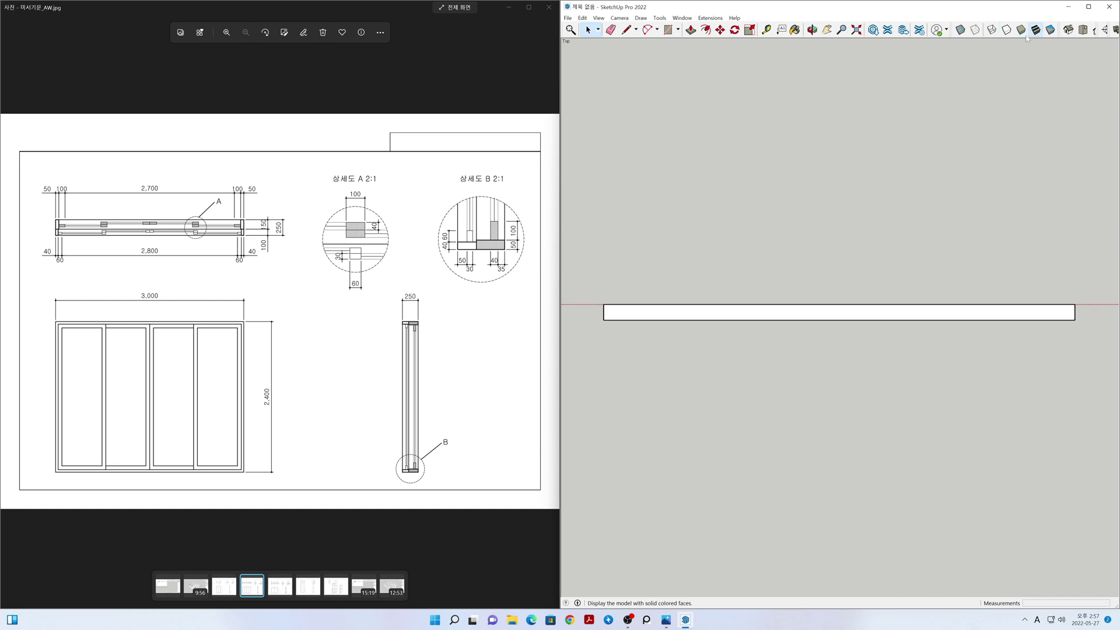
{"action": "left_click", "coordinate": [1068, 30]}
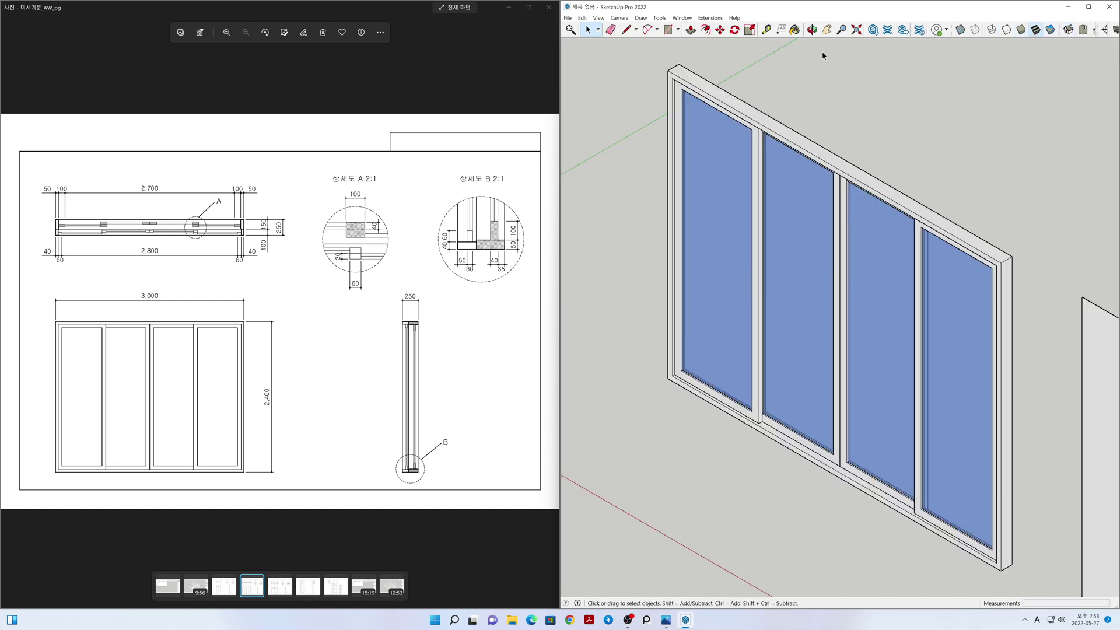
{"action": "left_click", "coordinate": [624, 18]}
{"action": "left_click", "coordinate": [640, 73]}
{"action": "mouse_move", "coordinate": [659, 102]}
{"action": "middle_mouse_down"}
{"action": "mouse_move", "coordinate": [817, 332]}
{"action": "mouse_move", "coordinate": [806, 225]}
{"action": "mouse_move", "coordinate": [735, 302]}
{"action": "mouse_move", "coordinate": [750, 307]}
{"action": "middle_mouse_up"}
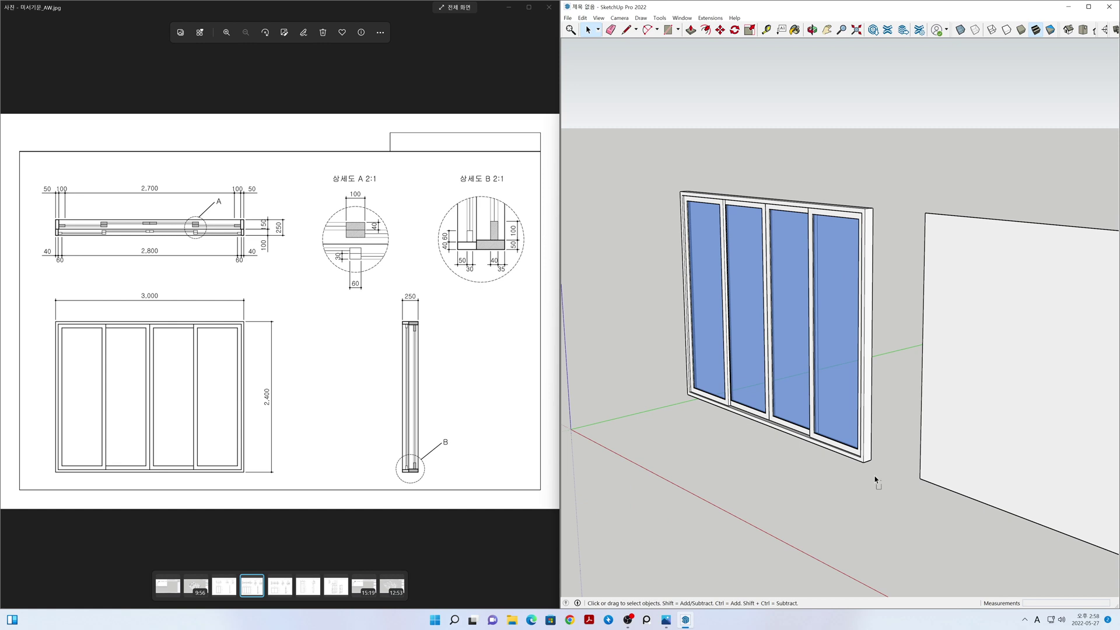
- Combine the outer frame and all four door panels into a single group
{"action": "left_click_drag", "start_coordinate": [640, 153], "coordinate": [641, 153]}
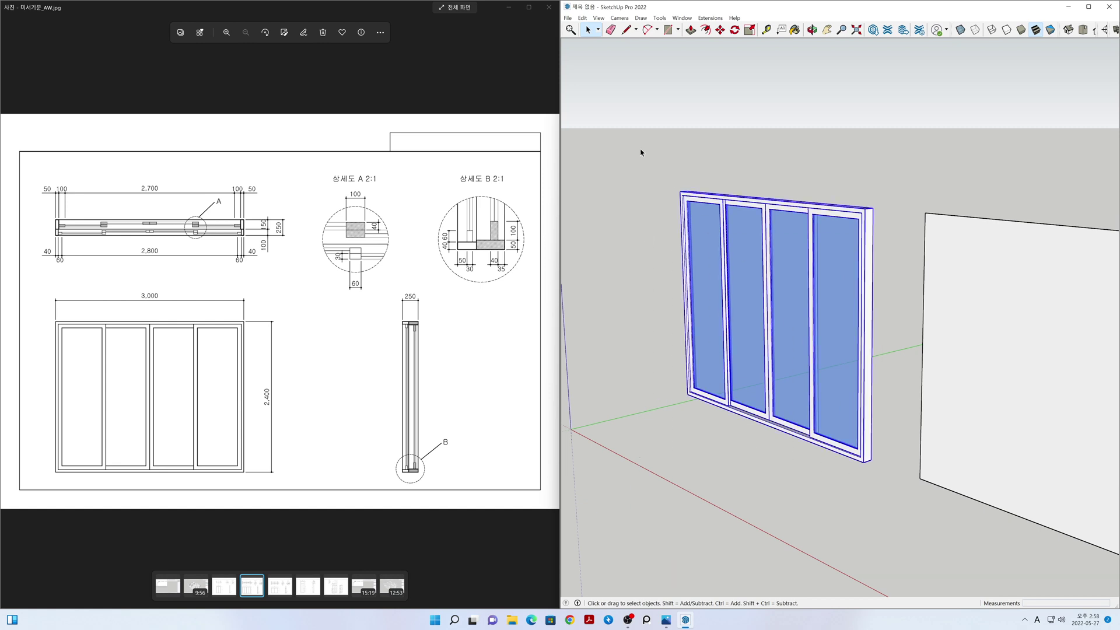
{"action": "right_click", "coordinate": [684, 212]}
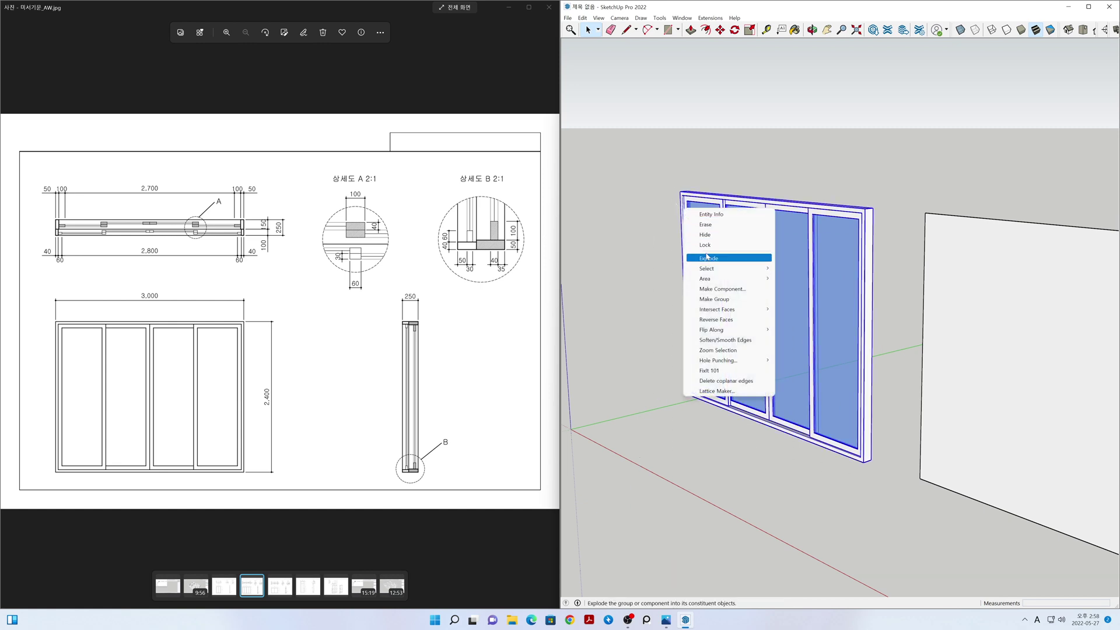
{"action": "left_click", "coordinate": [714, 300]}
{"action": "left_click", "coordinate": [641, 308]}
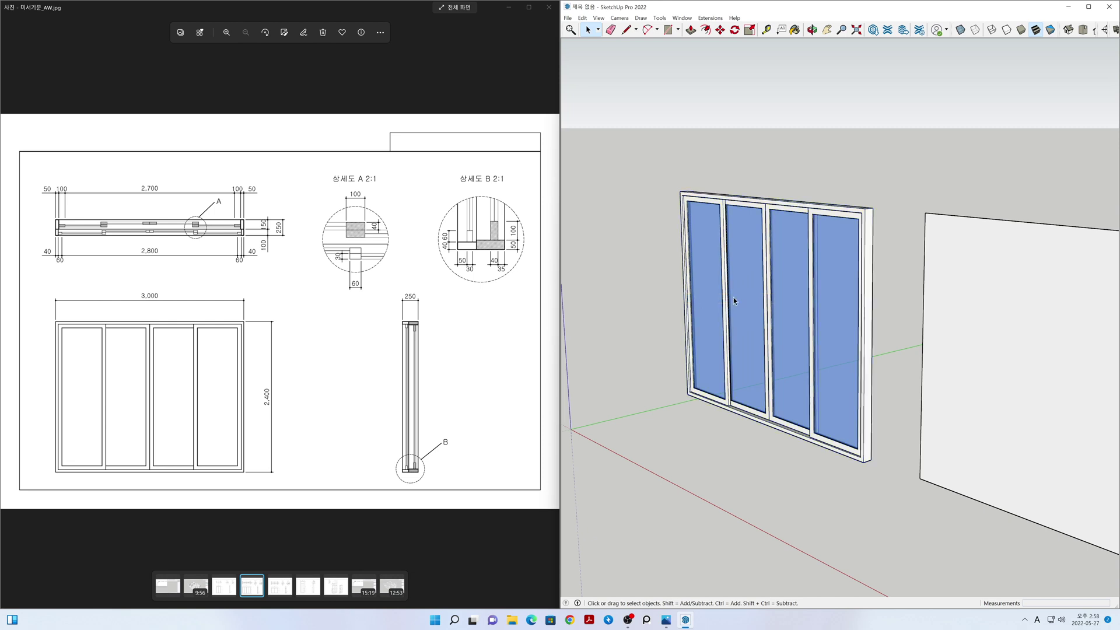
- Set the front view with parallel projection and centre the blank rectangle in the view beside the reference drawing
{"action": "left_click", "coordinate": [1088, 7]}
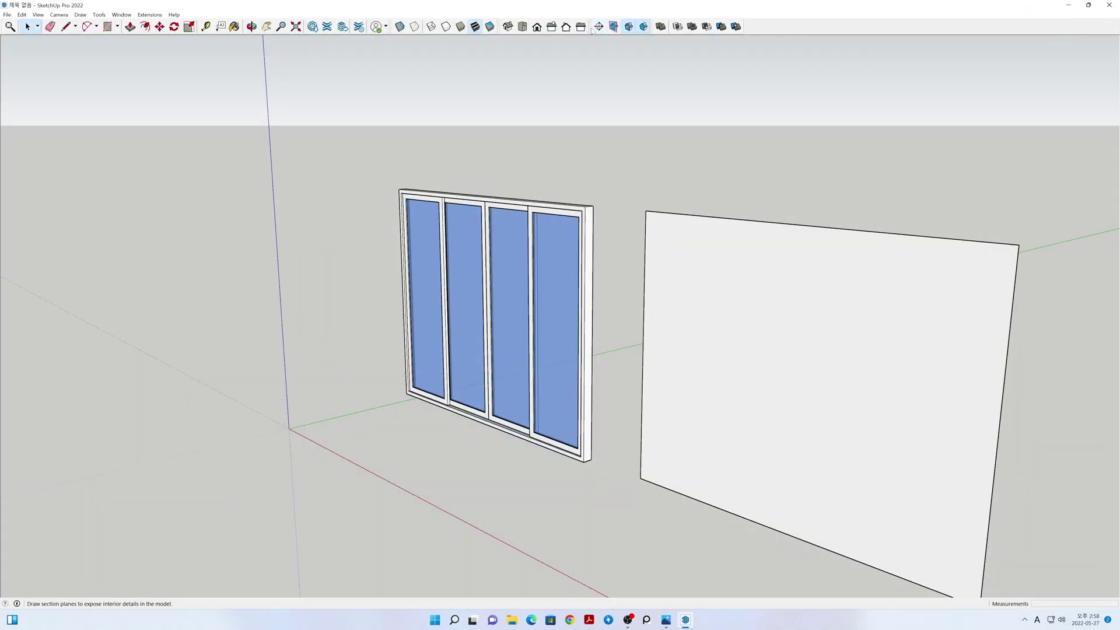
{"action": "left_click", "coordinate": [537, 27]}
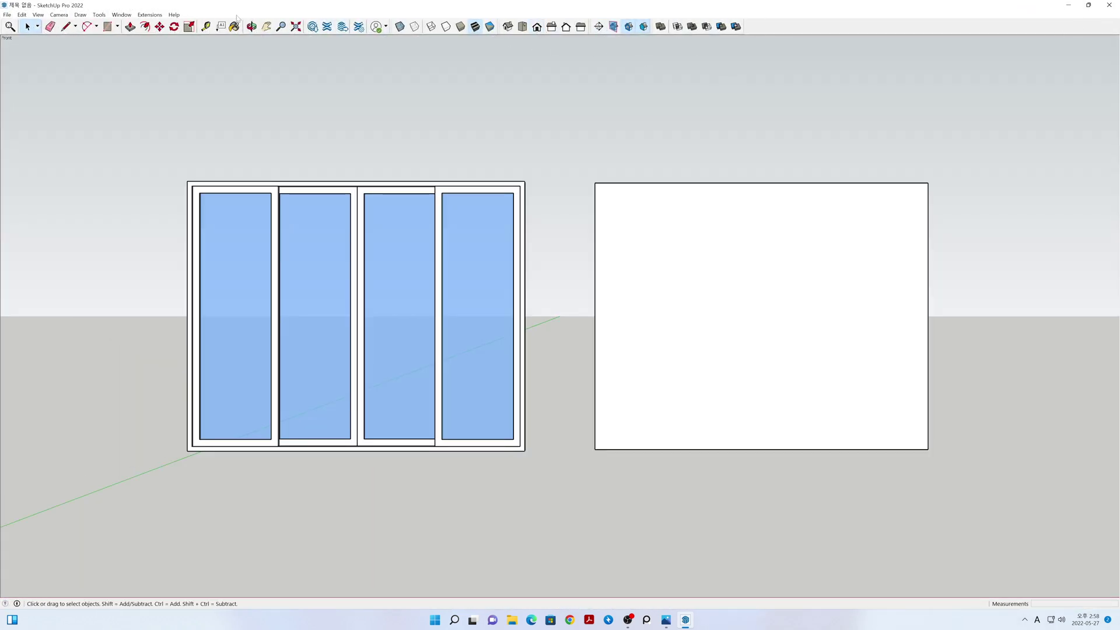
{"action": "left_click", "coordinate": [52, 14]}
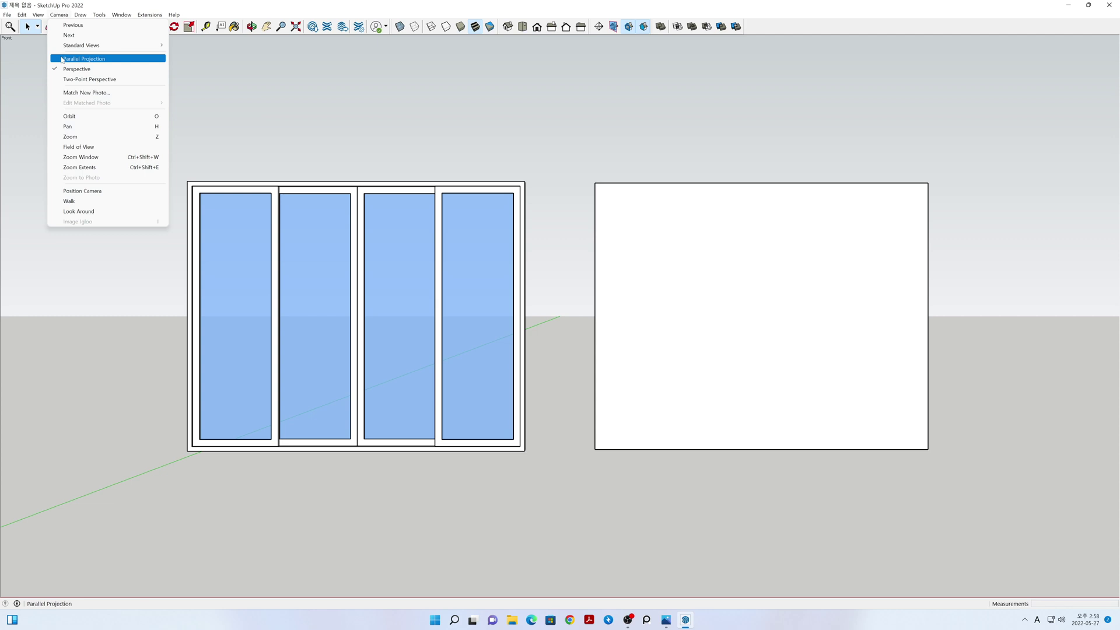
{"action": "left_click", "coordinate": [76, 58]}
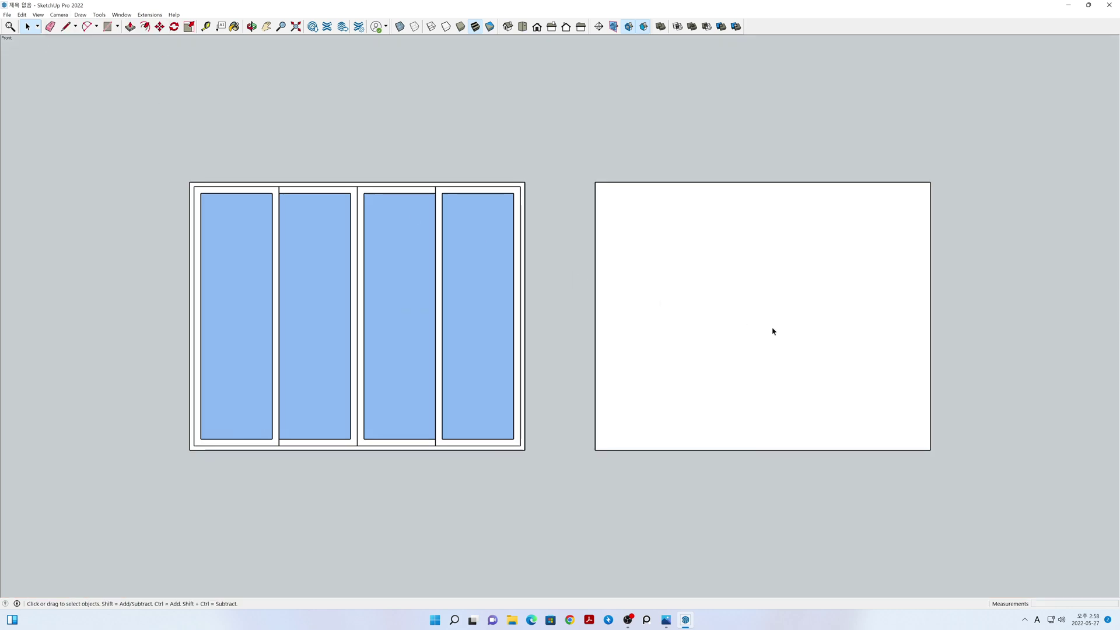
{"action": "key", "text": "super+Down"}
{"action": "key", "text": "h"}
{"action": "left_click_drag", "start_coordinate": [958, 343], "coordinate": [782, 348]}
{"action": "scroll", "coordinate": [799, 347], "scroll_direction": "up", "scroll_amount": 2}
{"action": "key", "text": "space"}
- Offset the blank rectangle's outline 50 mm inward
{"action": "left_click", "coordinate": [716, 329]}
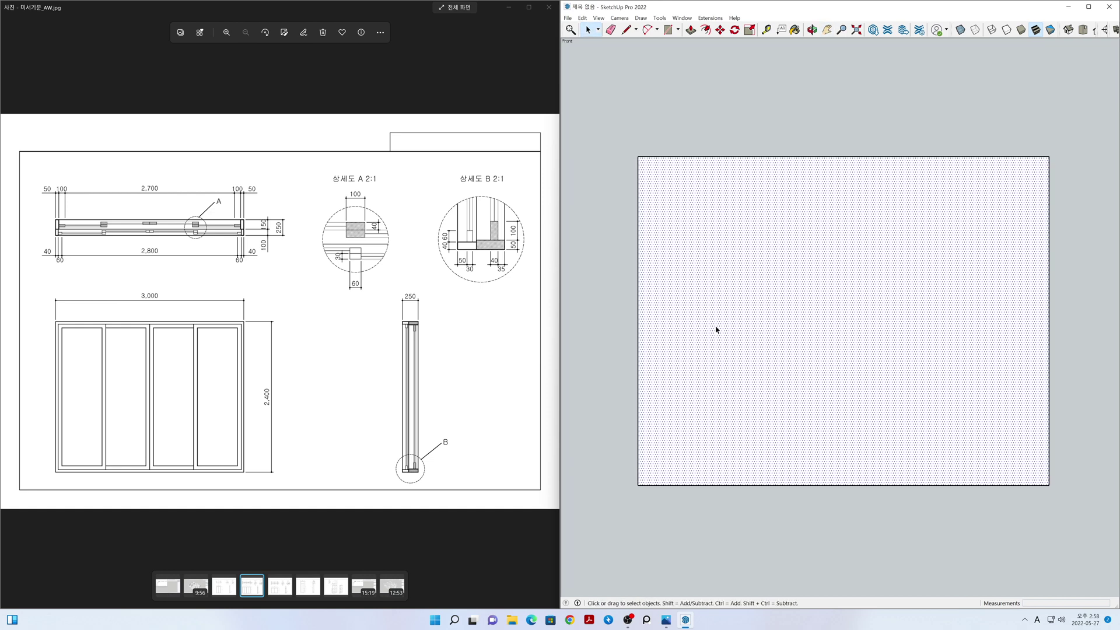
{"action": "key", "text": "f"}
{"action": "left_click", "coordinate": [716, 330]}
{"action": "left_click", "coordinate": [732, 330]}
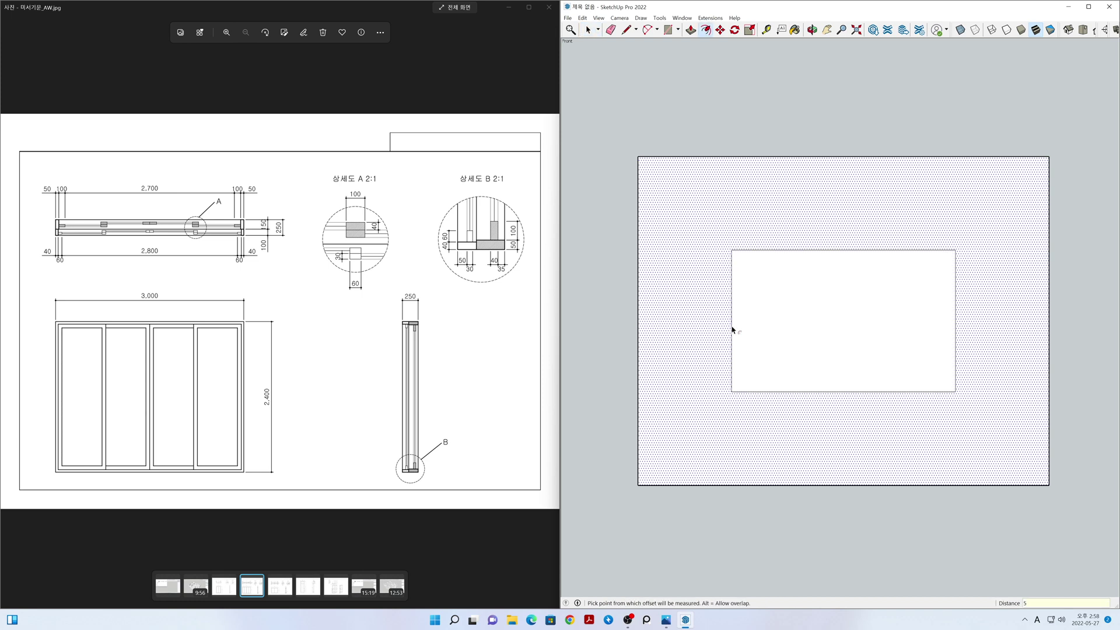
{"action": "type", "text": "50"}
{"action": "key", "text": "Return"}
- Offset the inner face's outline a further 100 mm inward
{"action": "key", "text": "space"}
{"action": "left_click", "coordinate": [696, 332]}
{"action": "key", "text": "f"}
{"action": "left_click", "coordinate": [700, 330]}
{"action": "left_click", "coordinate": [723, 330]}
{"action": "key", "text": "Return"}
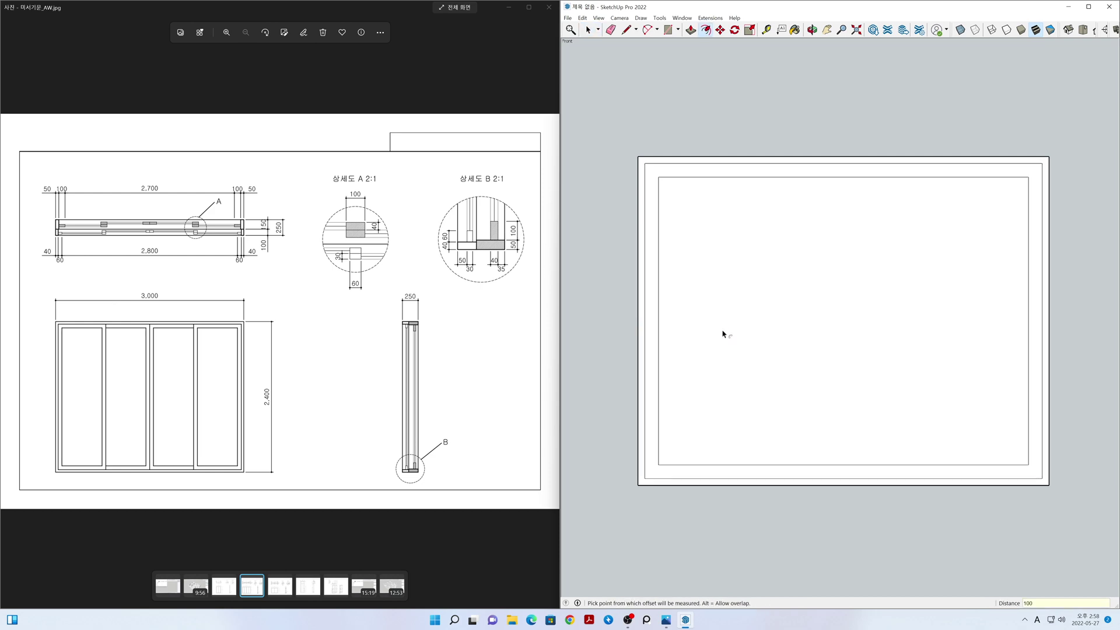
{"action": "key", "text": "space"}
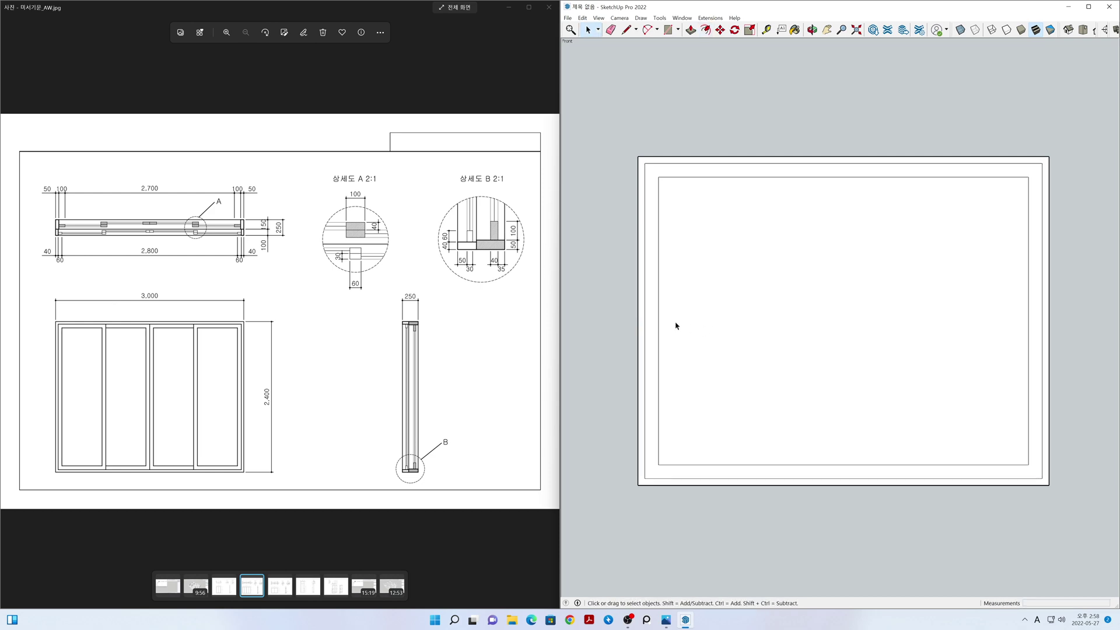
- Make the 50 mm wide outer frame face and its edges a separate group
{"action": "double_click", "coordinate": [642, 312]}
{"action": "right_click", "coordinate": [641, 312]}
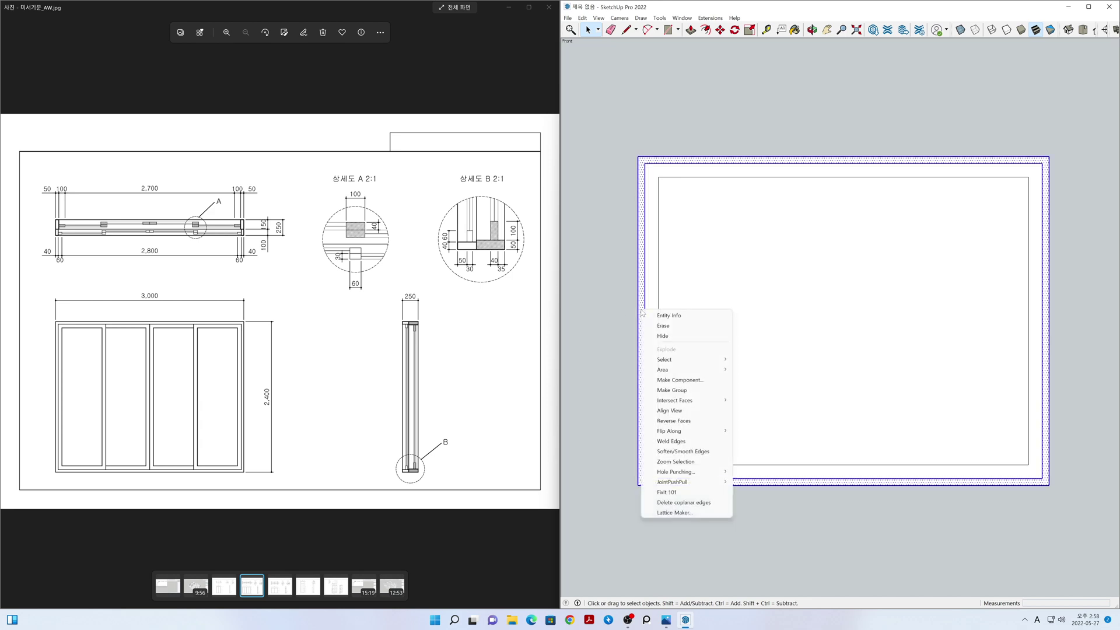
{"action": "left_click", "coordinate": [669, 389]}
{"action": "left_click", "coordinate": [619, 380]}
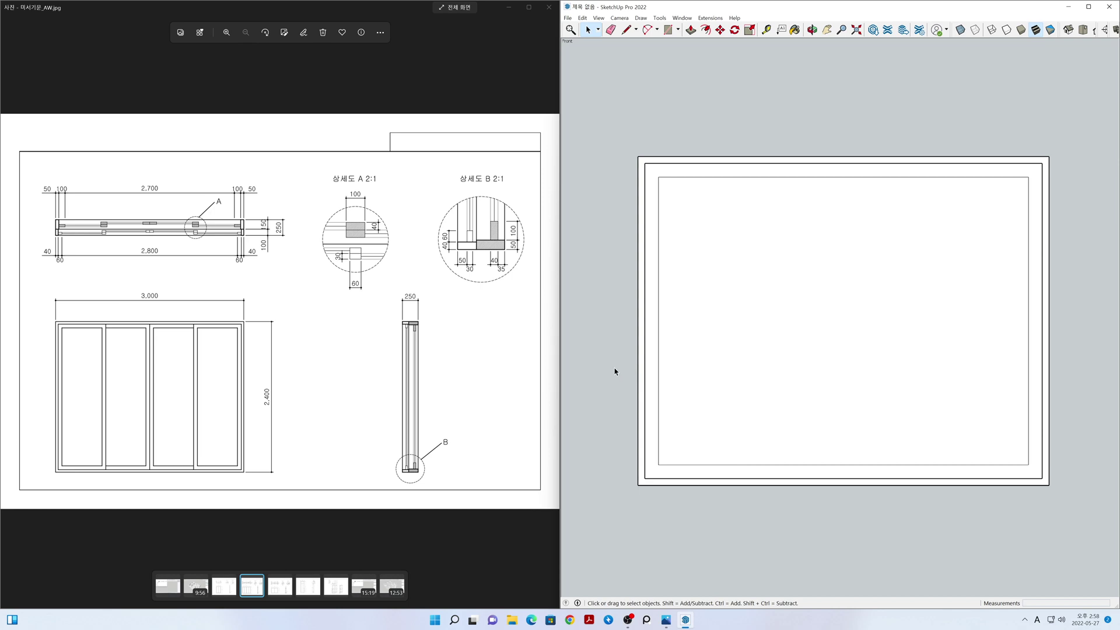
- Place a vertical guide on the frame's left inner edge and copy it to the right inner edge, dividing the opening into four equal parts
{"action": "key", "text": "t"}
{"action": "left_click", "coordinate": [645, 346]}
{"action": "key", "text": "space"}
{"action": "key", "text": "m"}
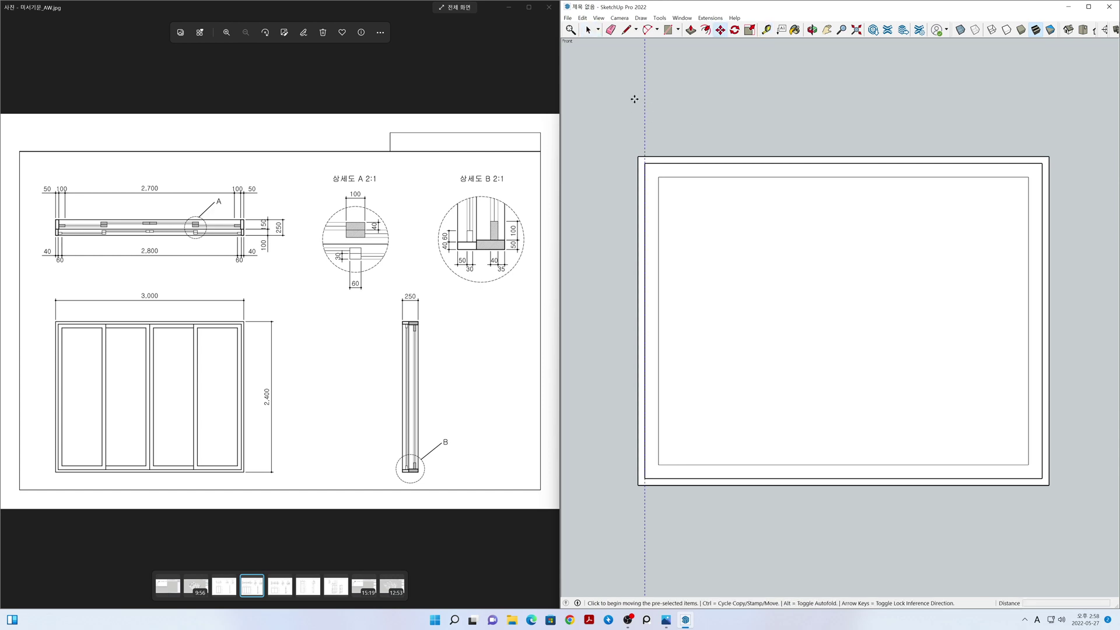
{"action": "key", "text": "ctrl"}
{"action": "left_click", "coordinate": [644, 162]}
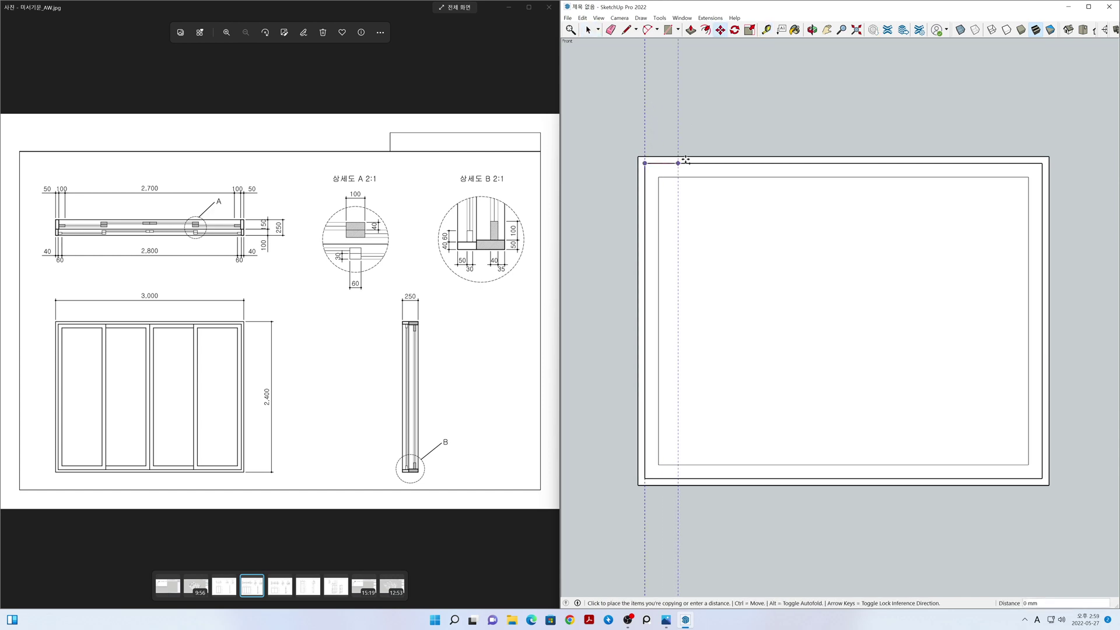
{"action": "left_click", "coordinate": [1042, 164]}
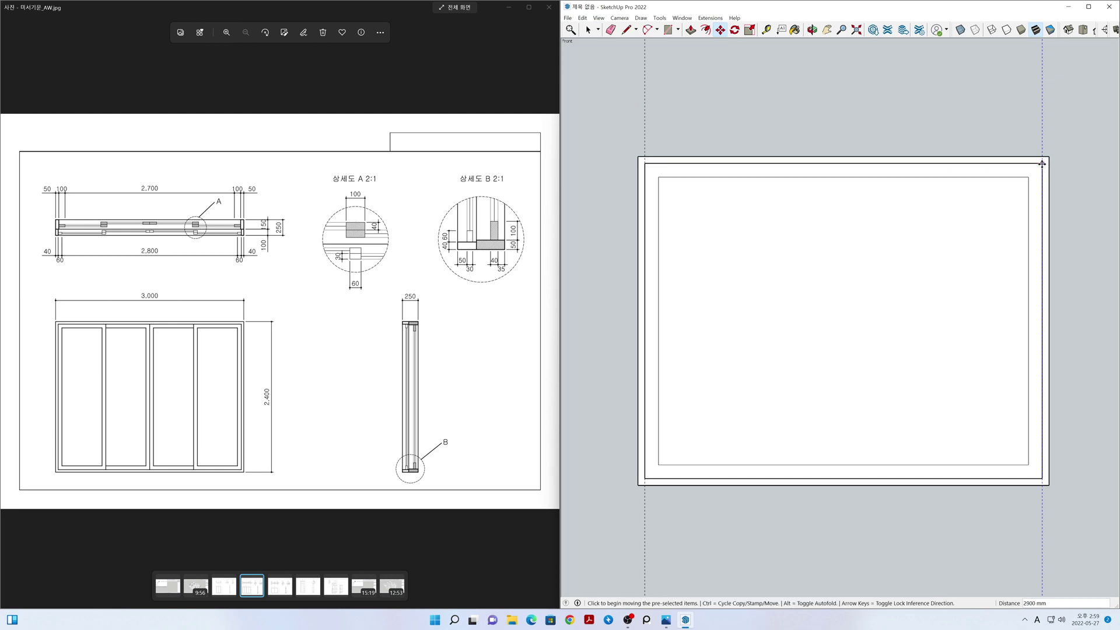
{"action": "type", "text": "/4"}
{"action": "key", "text": "Return"}
- Move the left edges of the inner outlines to the guide at three quarters of the opening's width
{"action": "key", "text": "space"}
{"action": "left_click_drag", "start_coordinate": [620, 112], "coordinate": [728, 528]}
{"action": "key", "text": "m"}
{"action": "left_click", "coordinate": [644, 164]}
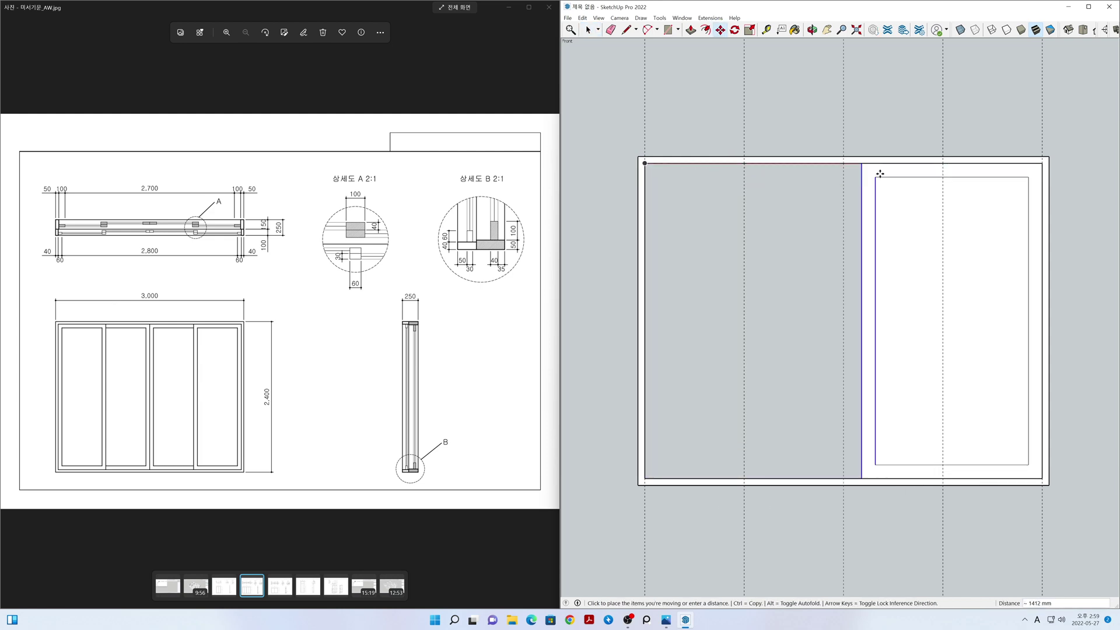
{"action": "left_click", "coordinate": [943, 164]}
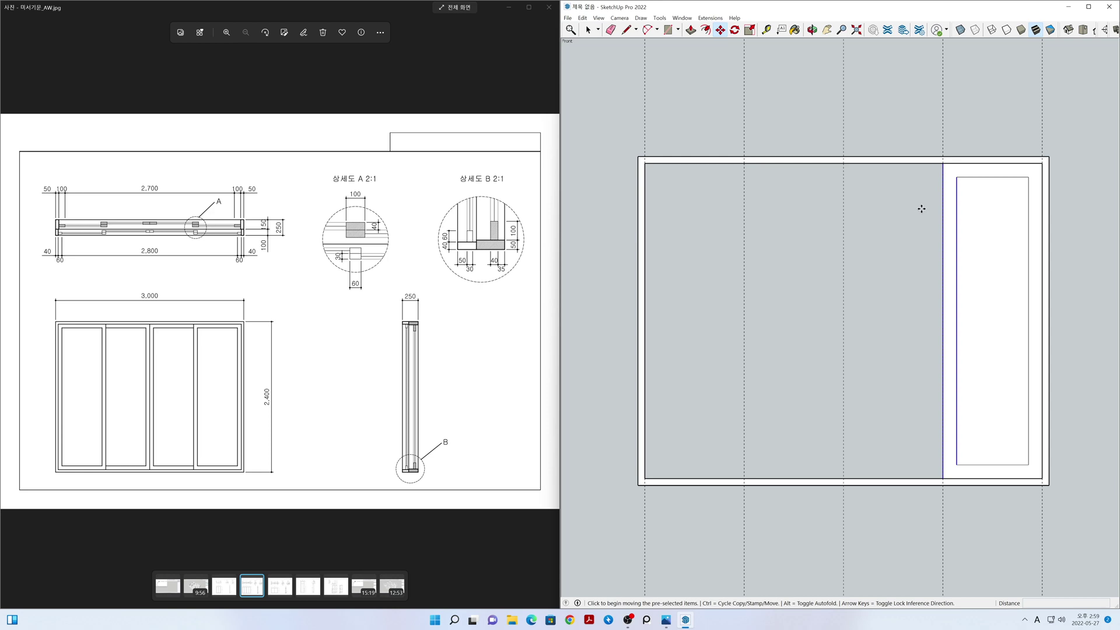
- Move the panel's left edges a further 50 mm left to widen the door panel
{"action": "left_click", "coordinate": [921, 209]}
{"action": "type", "text": "5"}
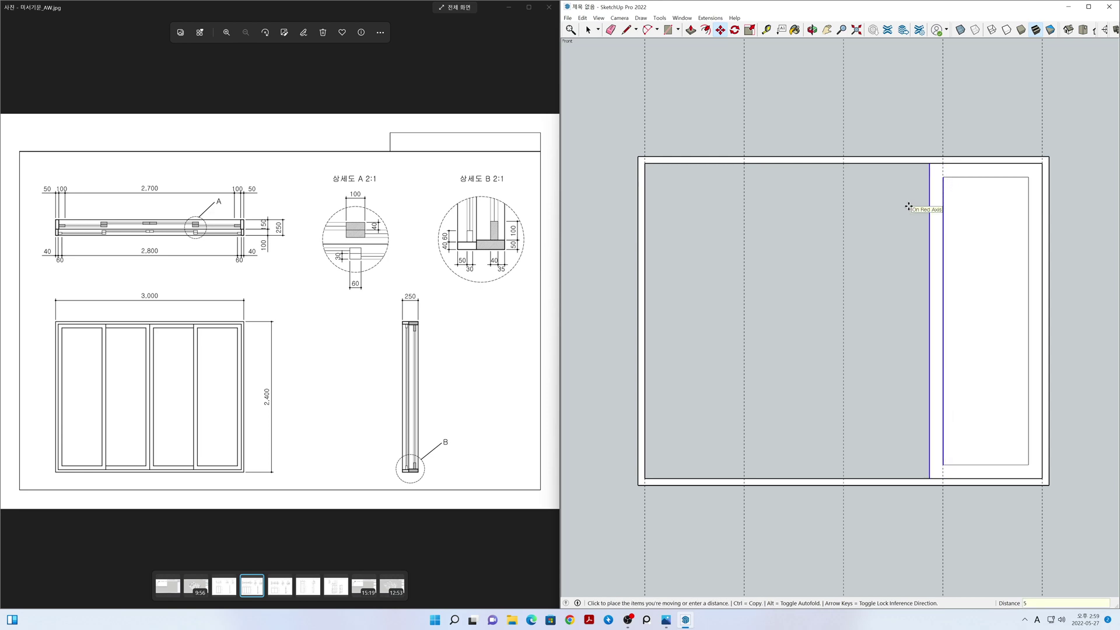
{"action": "type", "text": "0"}
{"action": "key", "text": "Return"}
{"action": "key", "text": "space"}
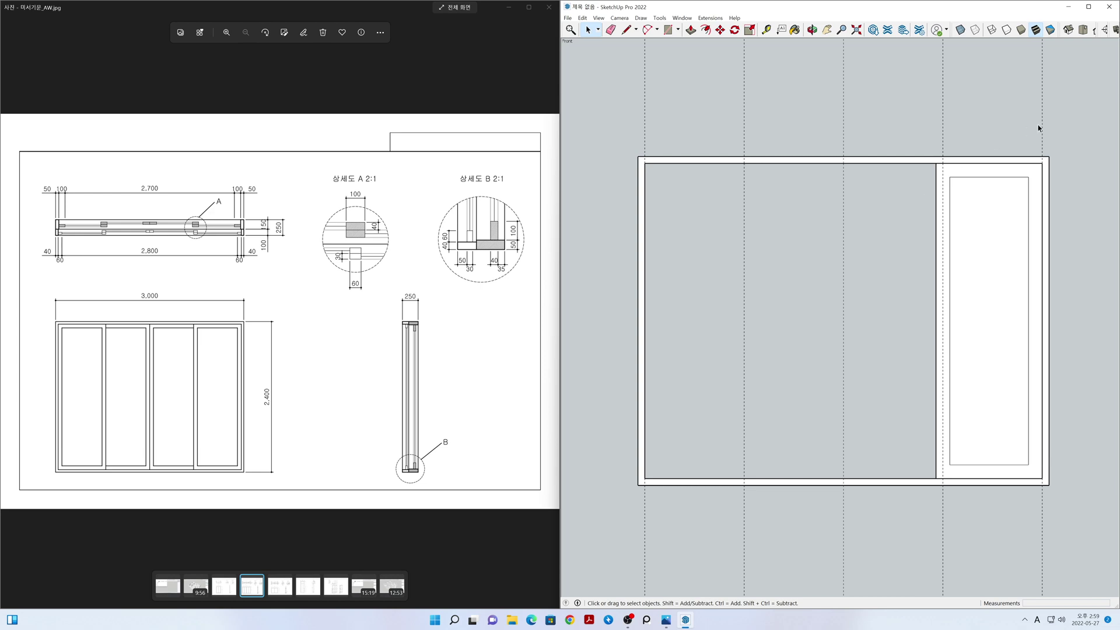
- Erase all the vertical guides across the opening
{"action": "key", "text": "e"}
{"action": "left_click_drag", "start_coordinate": [1050, 117], "coordinate": [638, 111]}
{"action": "key", "text": "space"}
- Group the door panel's frame face and make its inner glass face a second group
{"action": "double_click", "coordinate": [945, 207]}
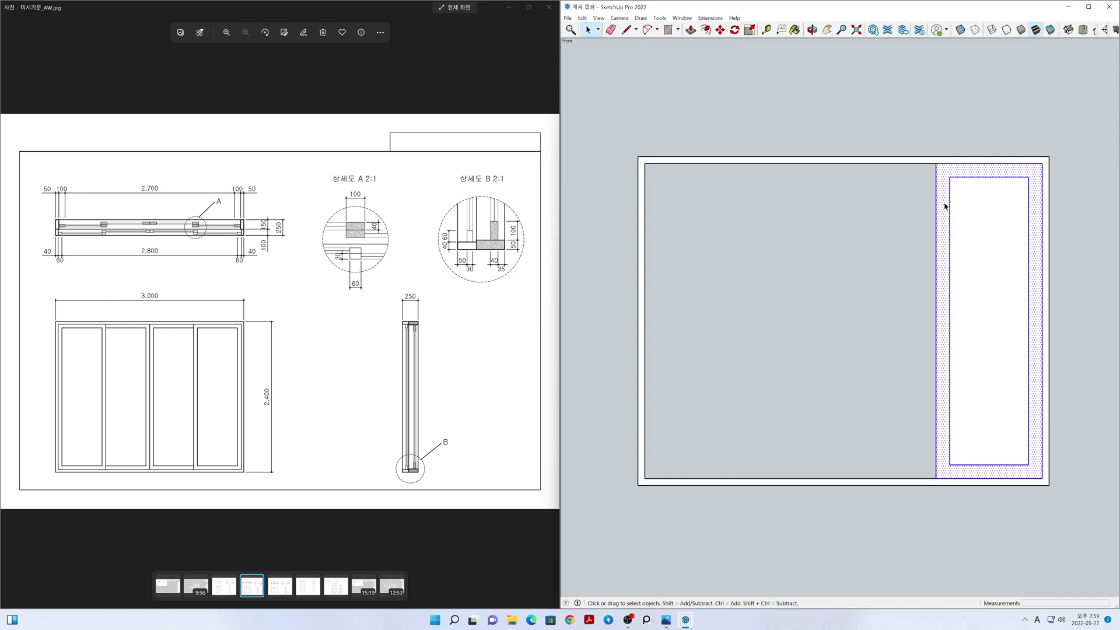
{"action": "right_click", "coordinate": [945, 206]}
{"action": "left_click", "coordinate": [984, 286]}
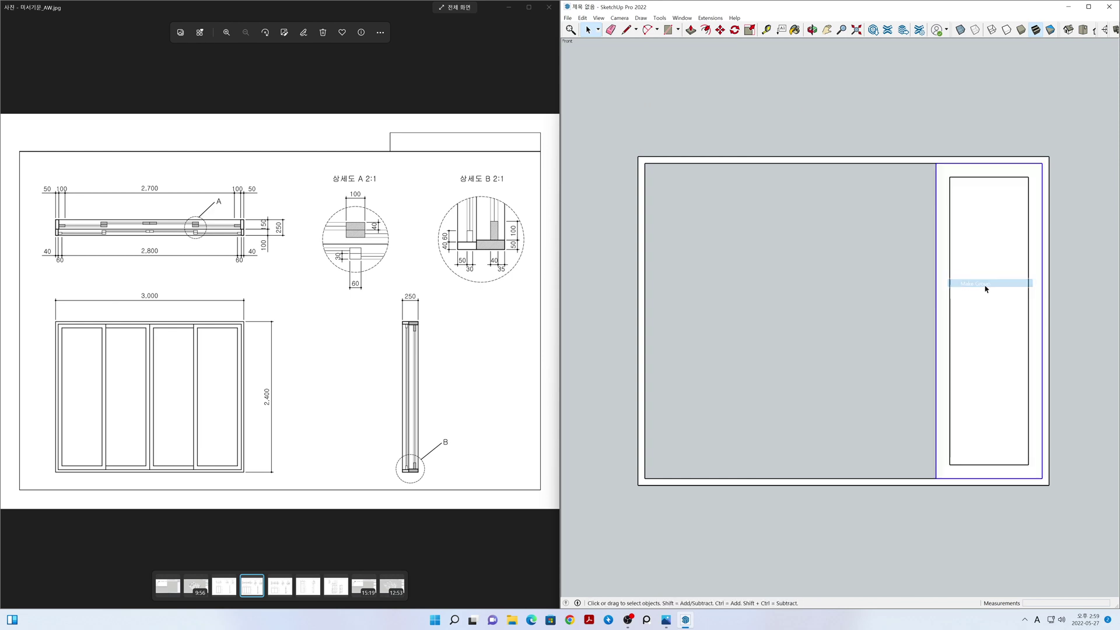
{"action": "left_click", "coordinate": [985, 288]}
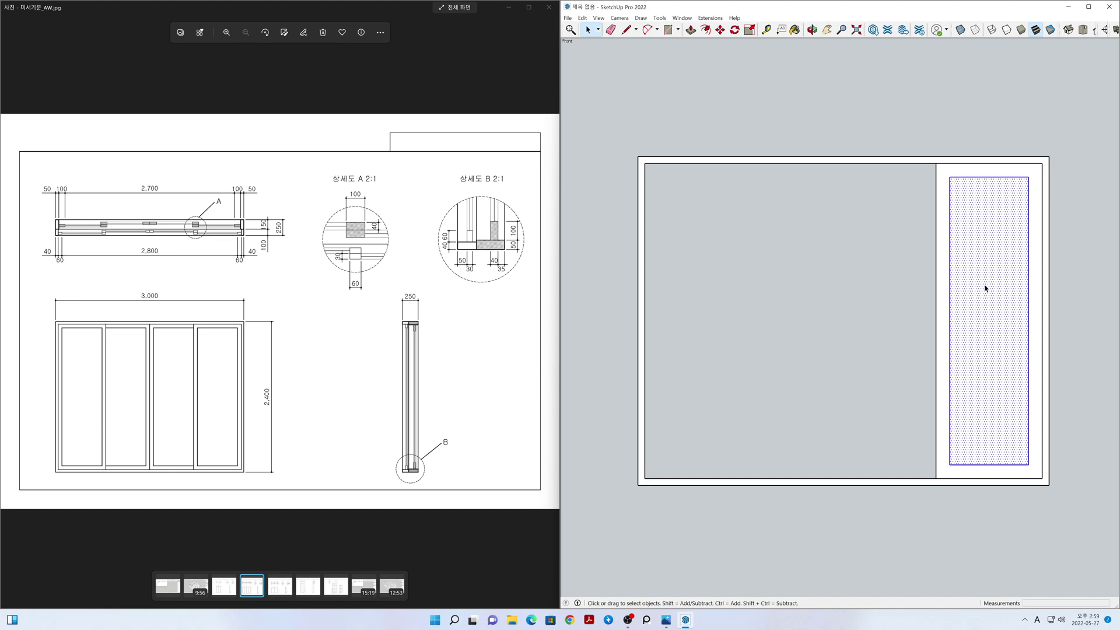
{"action": "right_click", "coordinate": [985, 288]}
{"action": "left_click", "coordinate": [1013, 366]}
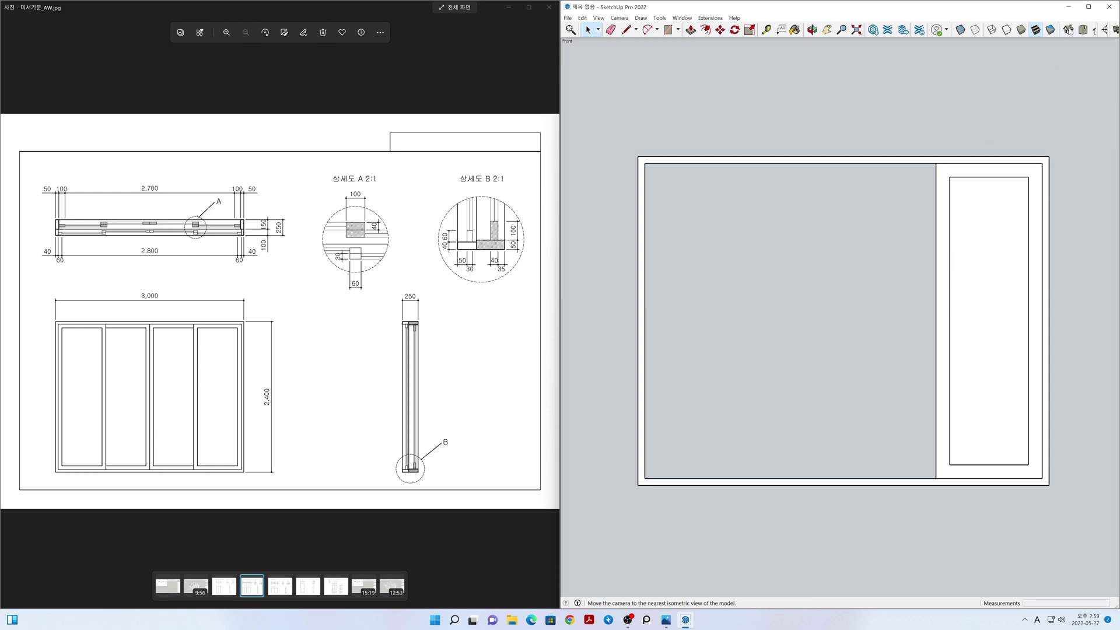
- Show the model in an isometric view with perspective projection, framing the new door
{"action": "left_click", "coordinate": [960, 29]}
{"action": "left_click", "coordinate": [619, 18]}
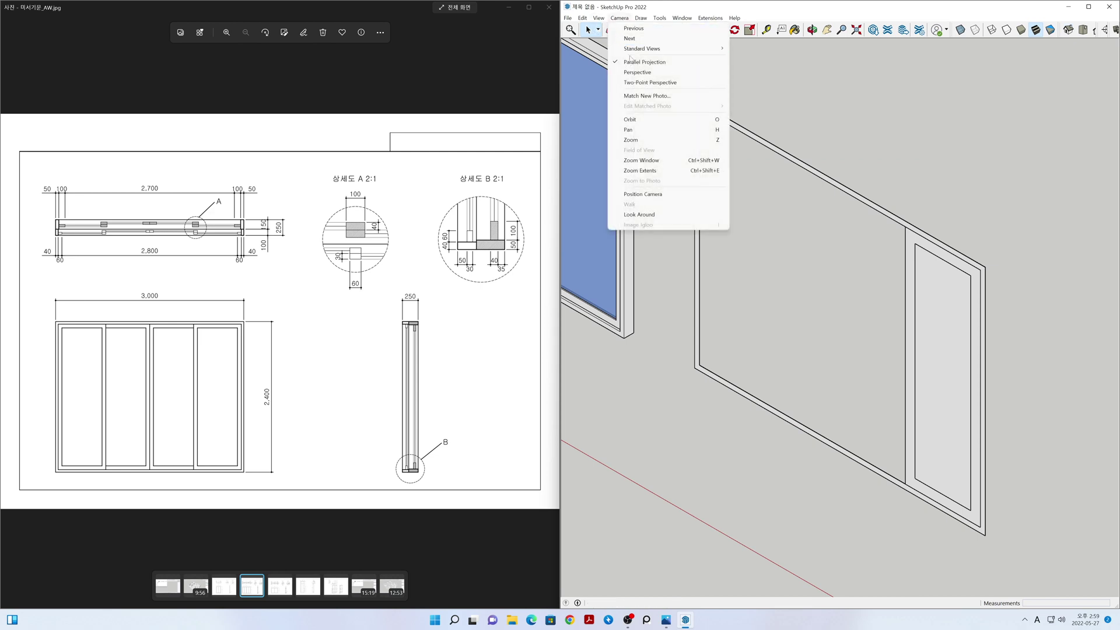
{"action": "left_click", "coordinate": [641, 71]}
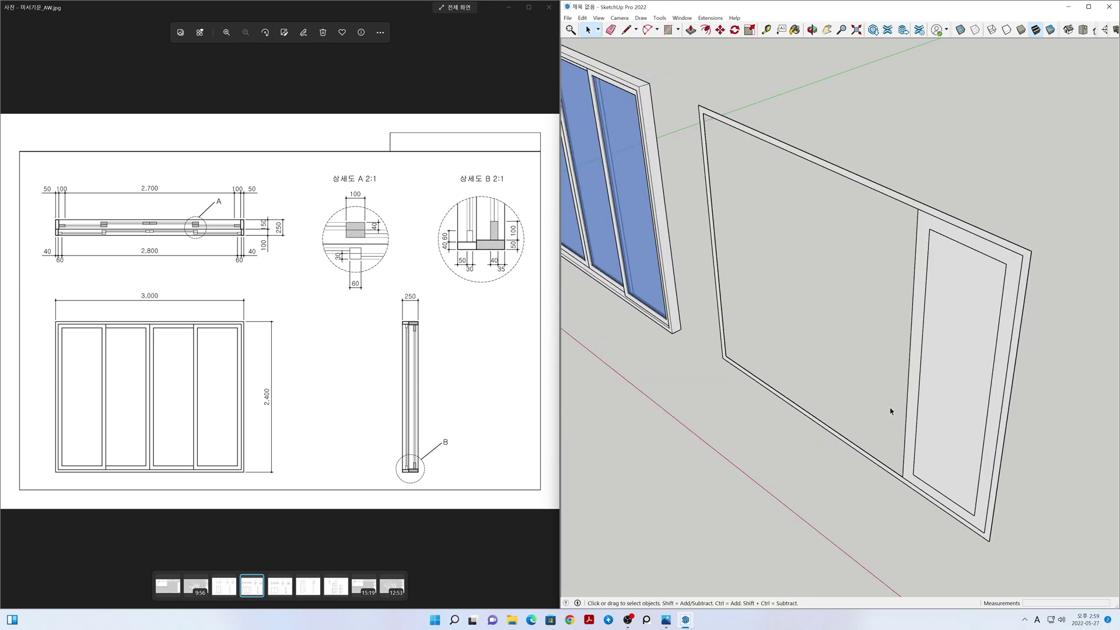
{"action": "key", "text": "h"}
{"action": "left_click_drag", "start_coordinate": [860, 398], "coordinate": [853, 381]}
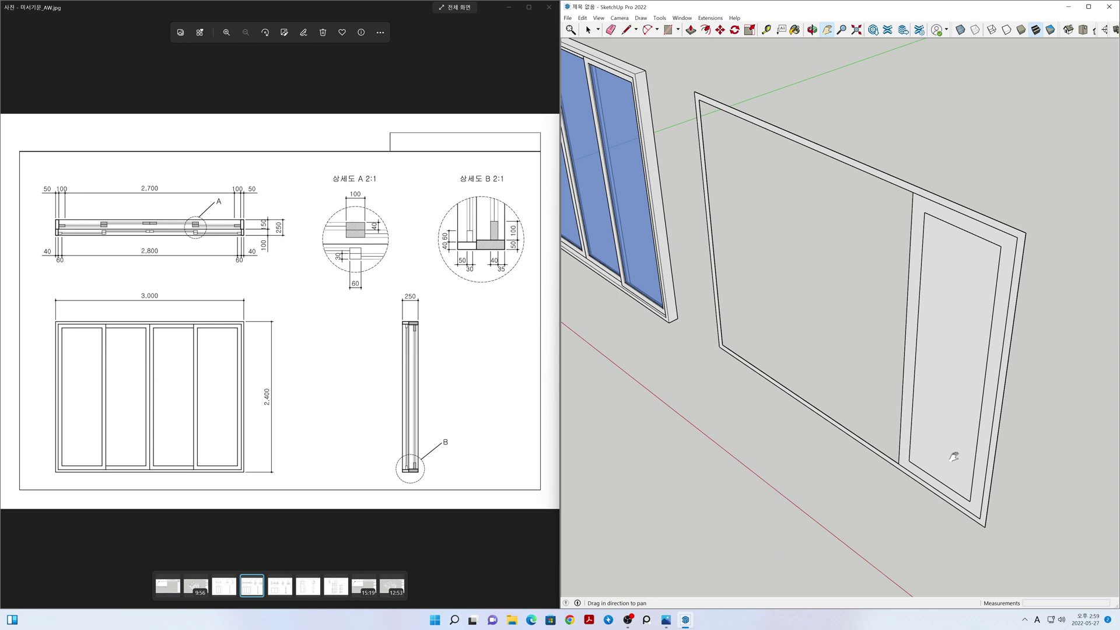
{"action": "scroll", "coordinate": [952, 454], "scroll_direction": "up", "scroll_amount": 2}
{"action": "key", "text": "space"}
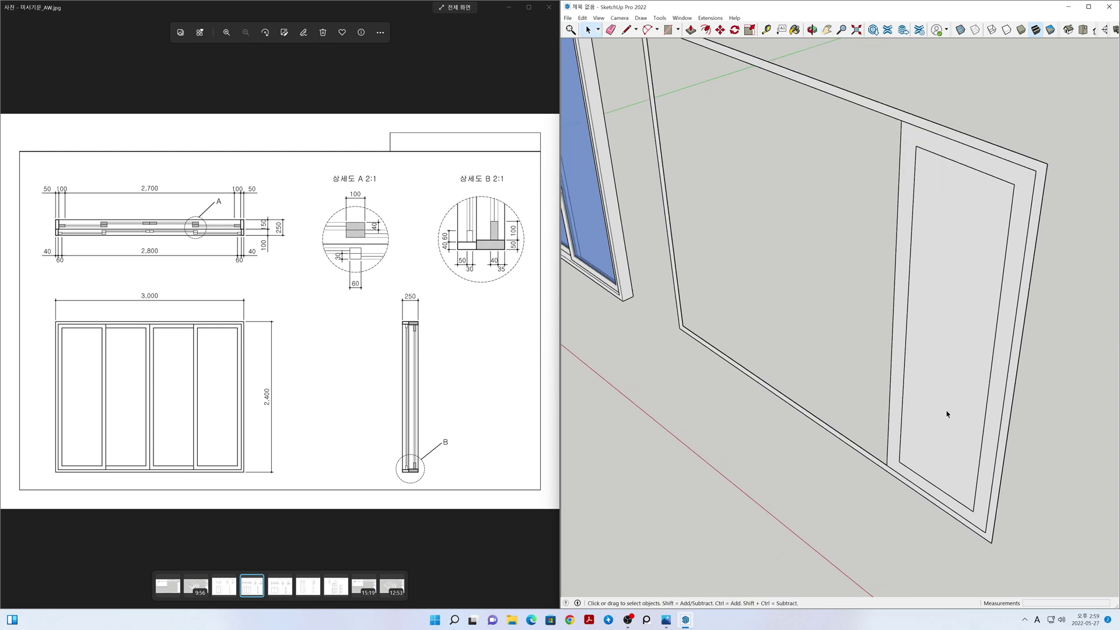
{"action": "scroll", "coordinate": [960, 412], "scroll_direction": "down", "scroll_amount": 2}
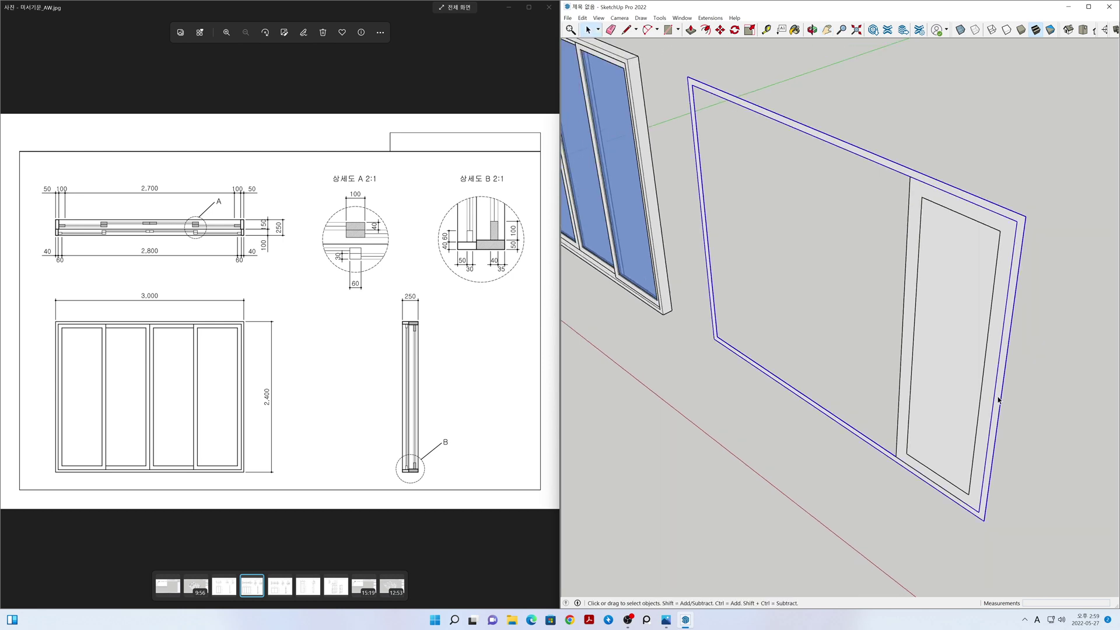
- Inside the outer frame group, push/pull the frame face 150 mm forward
{"action": "double_click", "coordinate": [999, 399]}
{"action": "left_click", "coordinate": [998, 400]}
{"action": "key", "text": "p"}
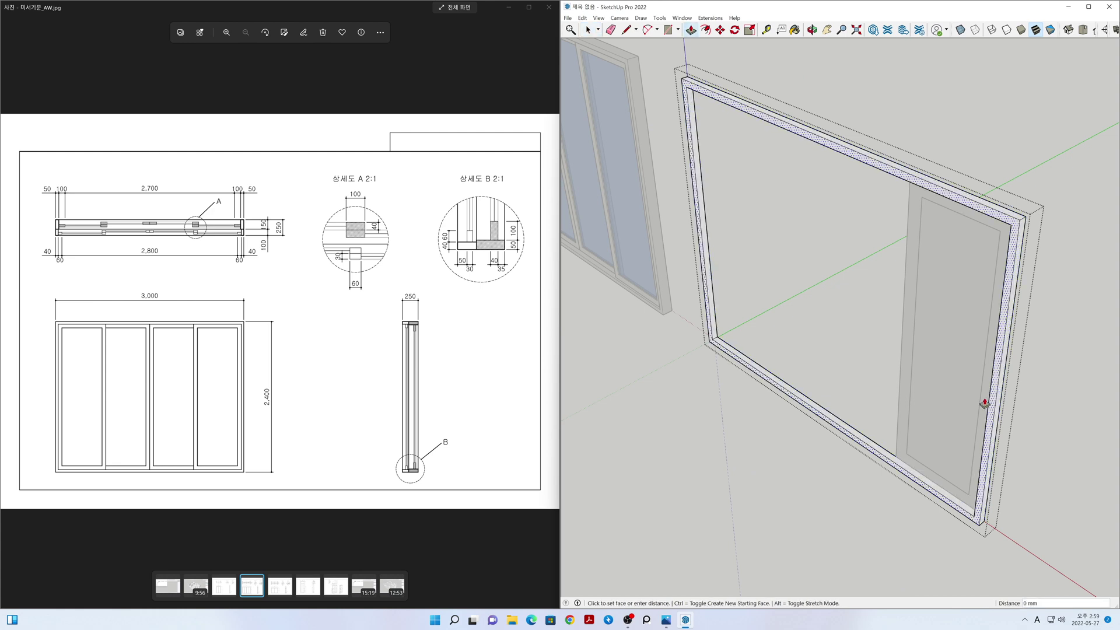
{"action": "left_click_drag", "start_coordinate": [992, 400], "coordinate": [933, 414]}
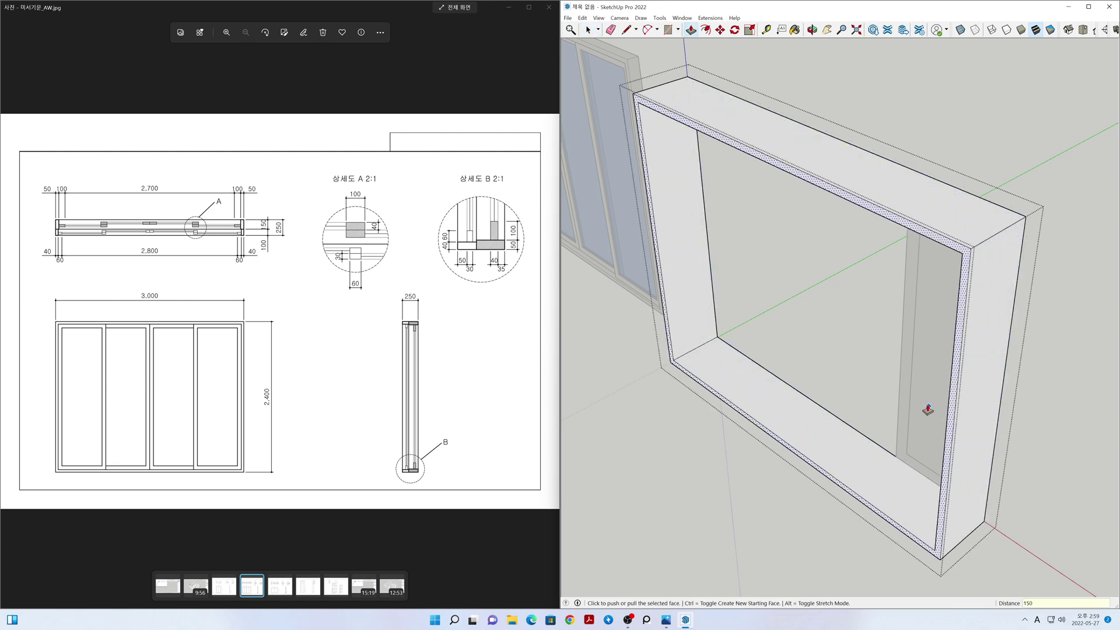
{"action": "key", "text": "Return"}
{"action": "key", "text": "space"}
{"action": "left_click", "coordinate": [879, 413]}
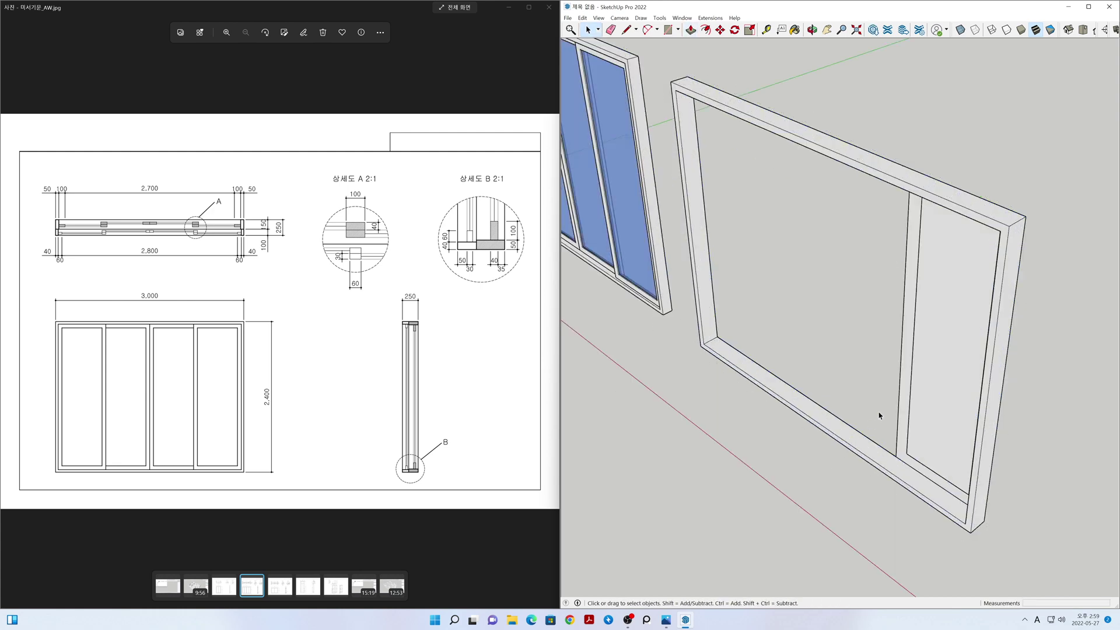
- Inside the door panel frame group, push/pull the frame face 40 mm forward
{"action": "double_click", "coordinate": [907, 397]}
{"action": "left_click", "coordinate": [906, 397]}
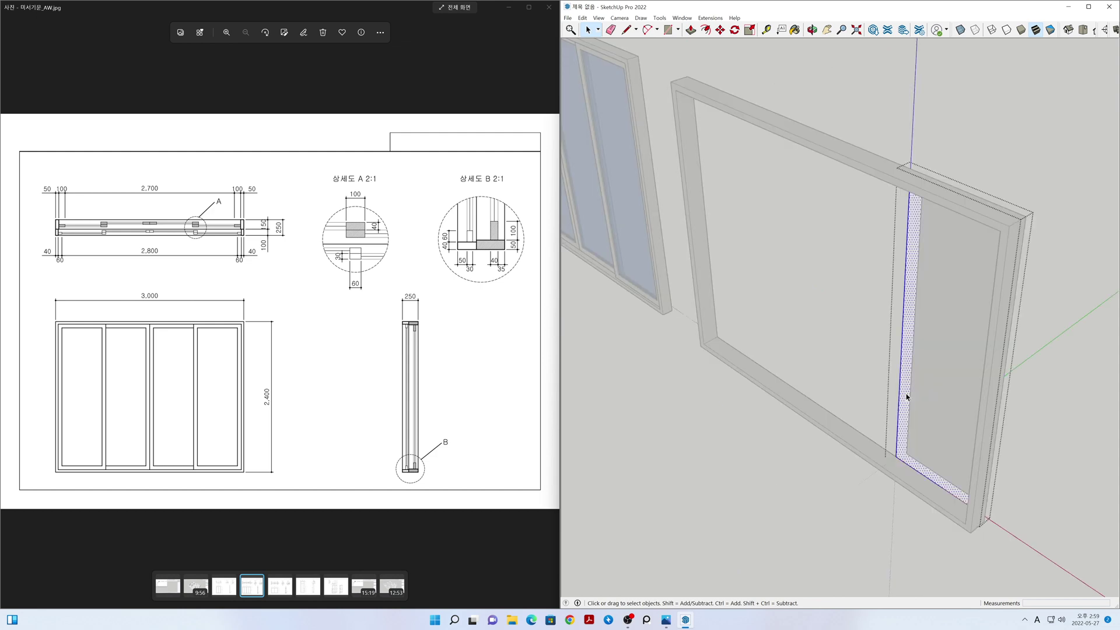
{"action": "key", "text": "p"}
{"action": "left_click", "coordinate": [889, 414]}
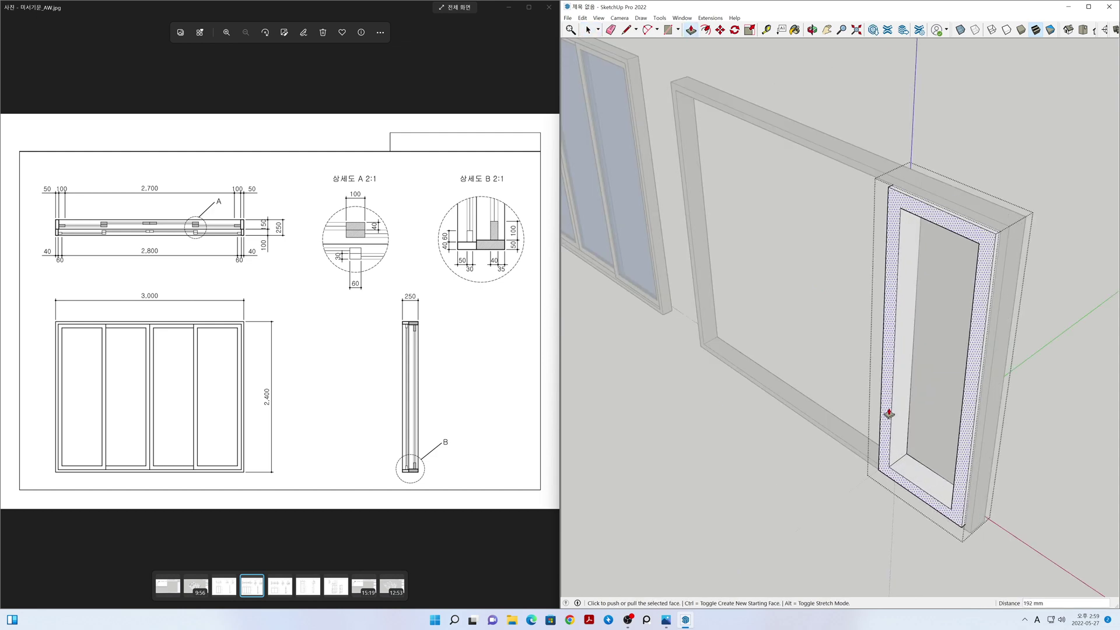
{"action": "type", "text": "40"}
{"action": "key", "text": "Return"}
{"action": "key", "text": "space"}
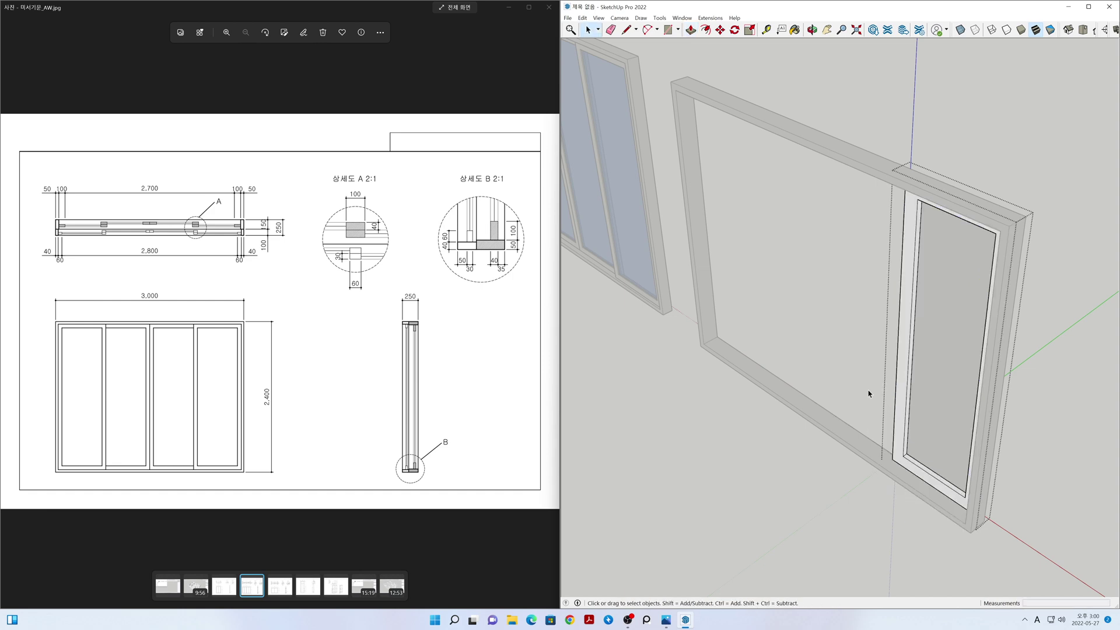
{"action": "key", "text": "Escape"}
- Inside the glass group, push/pull the glass face forward to give the pane thickness
{"action": "double_click", "coordinate": [946, 390]}
{"action": "left_click", "coordinate": [946, 390]}
{"action": "key", "text": "p"}
{"action": "left_click", "coordinate": [945, 390]}
{"action": "left_click", "coordinate": [925, 408]}
{"action": "key", "text": "Return"}
{"action": "key", "text": "space"}
{"action": "left_click", "coordinate": [871, 387]}
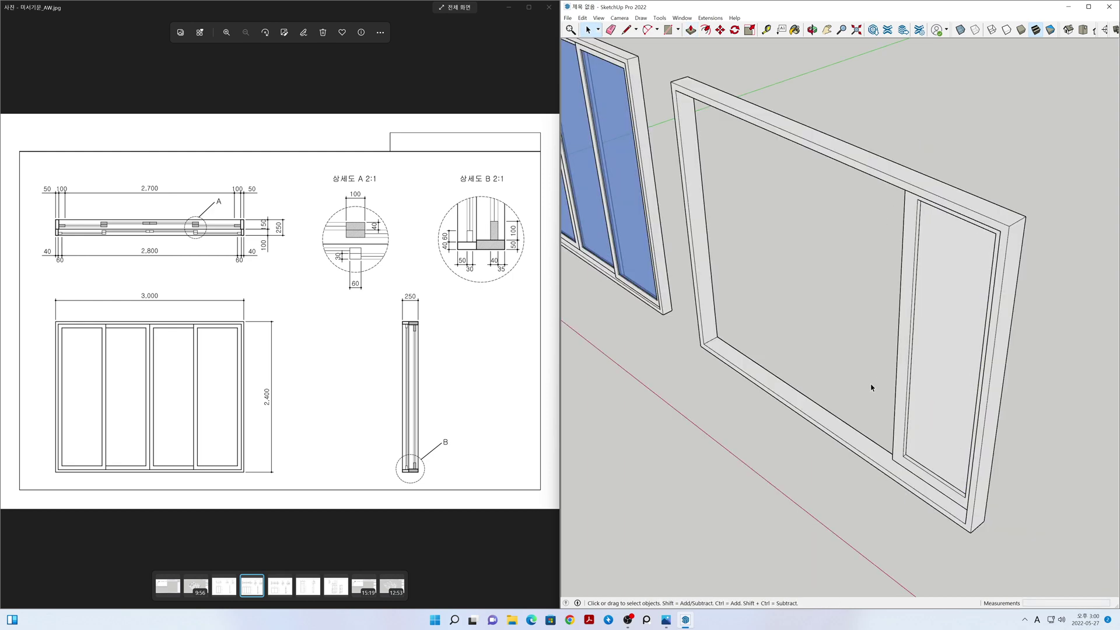
- Show the Default Tray and paint the glass pane with Translucent Glass Blue
{"action": "left_click", "coordinate": [682, 18]}
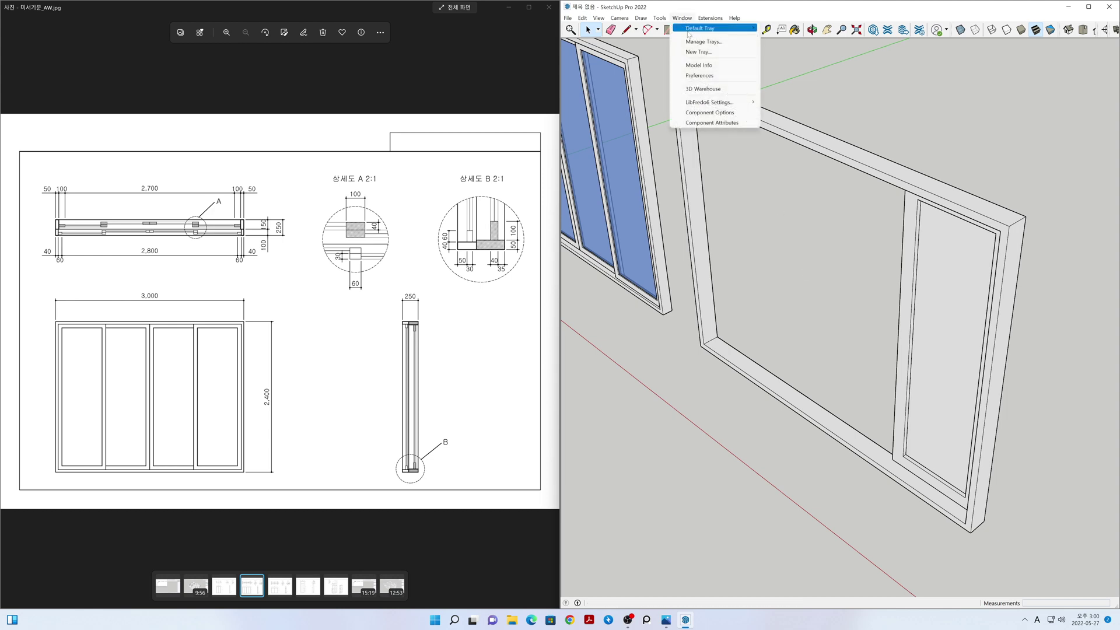
{"action": "mouse_move", "coordinate": [723, 28]}
{"action": "left_click", "coordinate": [787, 28]}
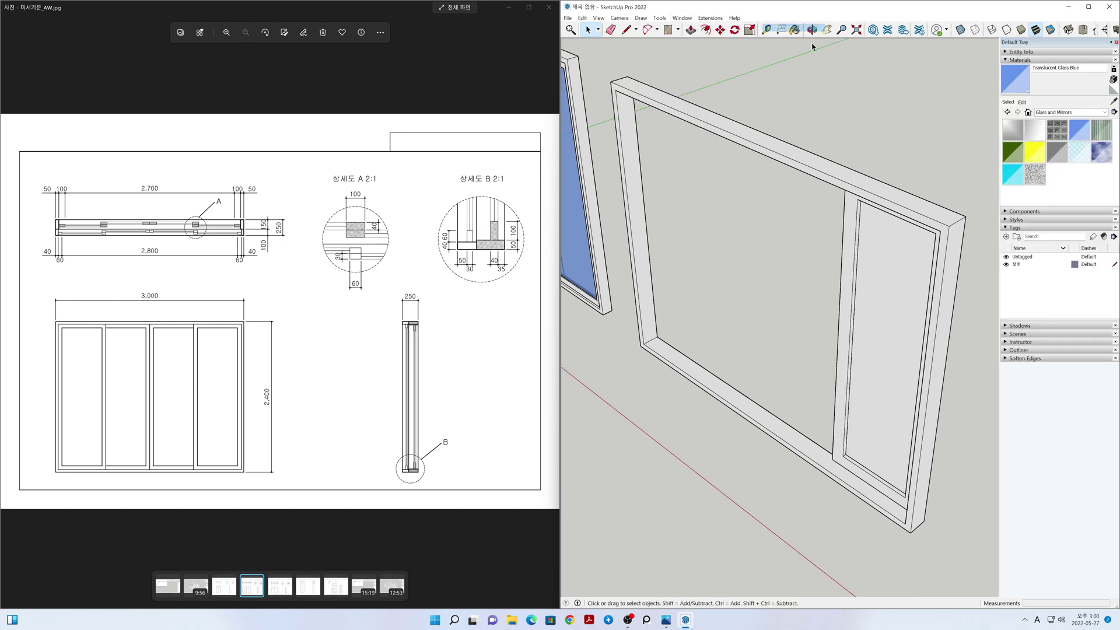
{"action": "left_click", "coordinate": [1081, 130]}
{"action": "left_click", "coordinate": [913, 260]}
{"action": "key", "text": "space"}
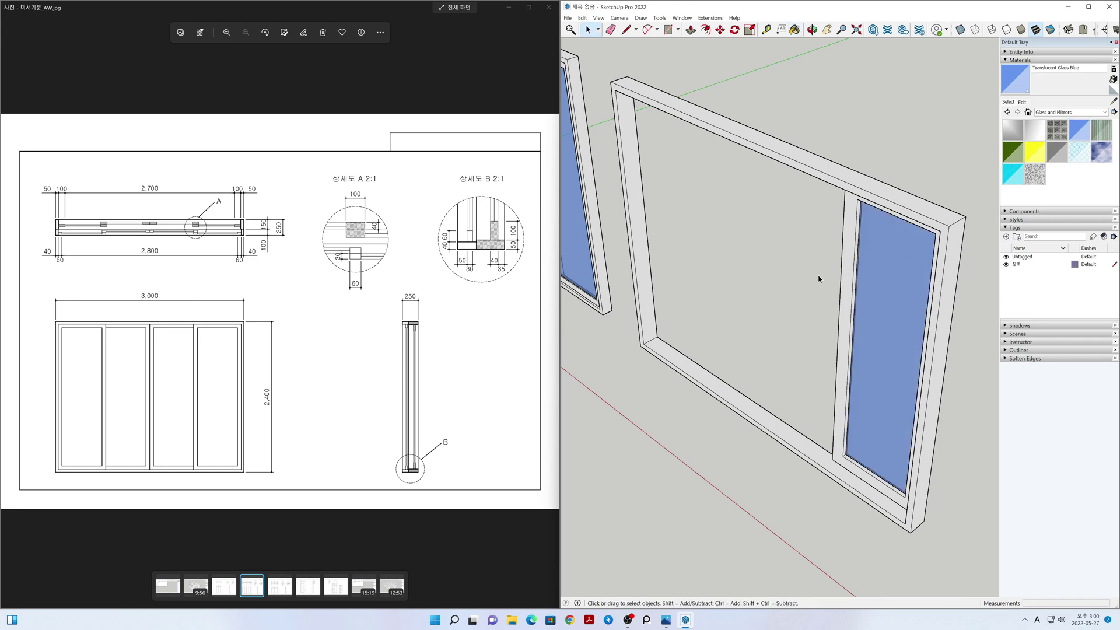
- Paint the door panel frame and the outer frame with Color D02 from the Colors collection
{"action": "left_click", "coordinate": [1103, 114]}
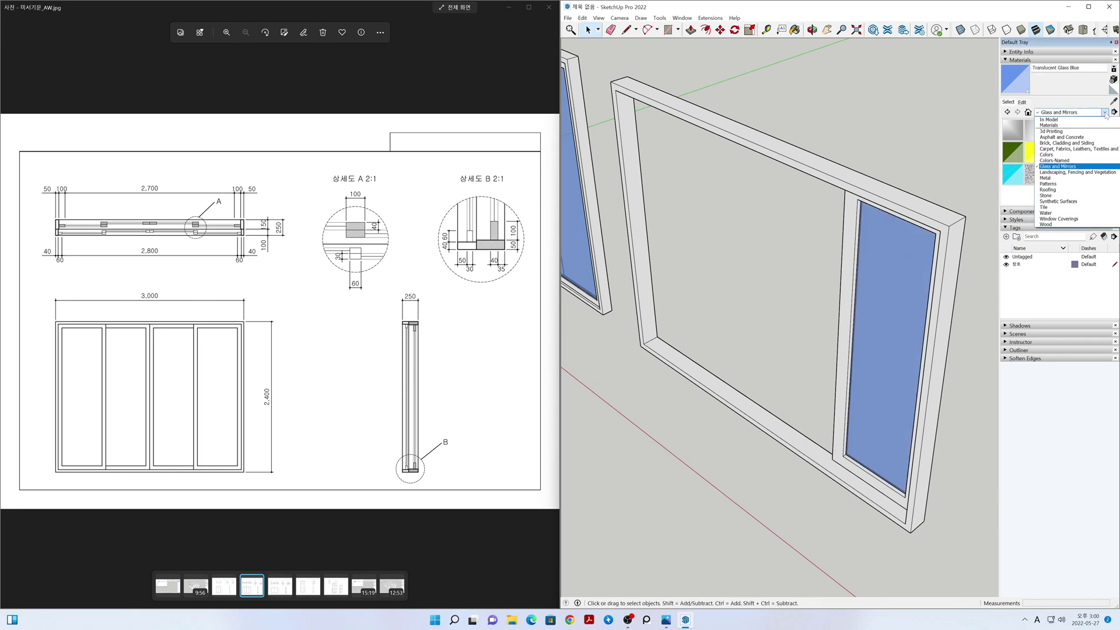
{"action": "left_click", "coordinate": [1096, 156]}
{"action": "left_click_drag", "start_coordinate": [1116, 128], "coordinate": [1117, 146]}
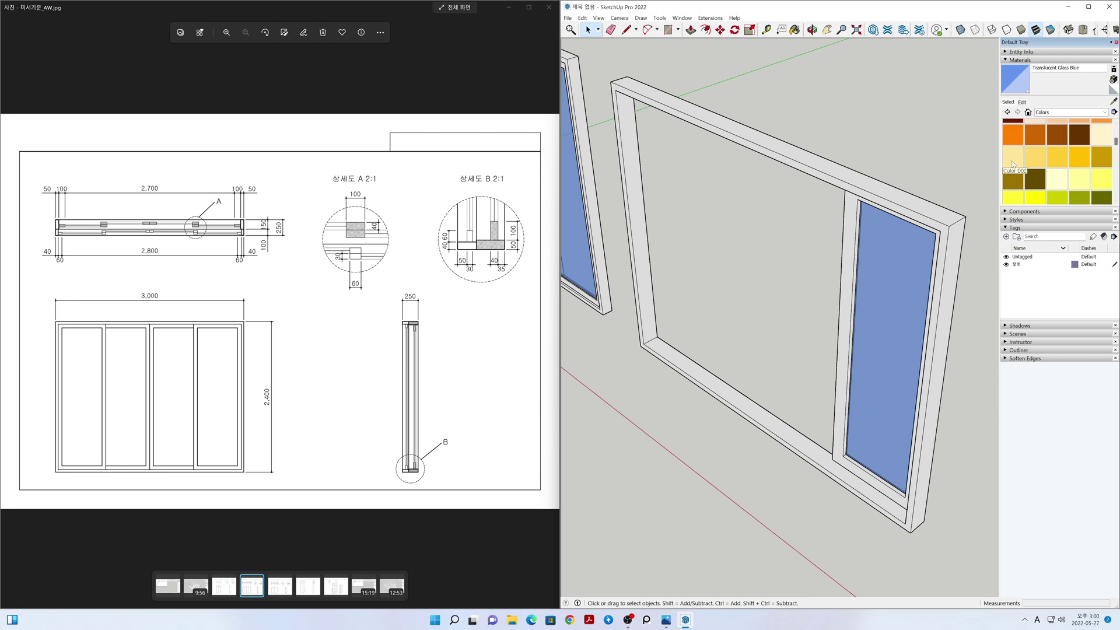
{"action": "left_click", "coordinate": [1052, 159]}
{"action": "left_click", "coordinate": [856, 192]}
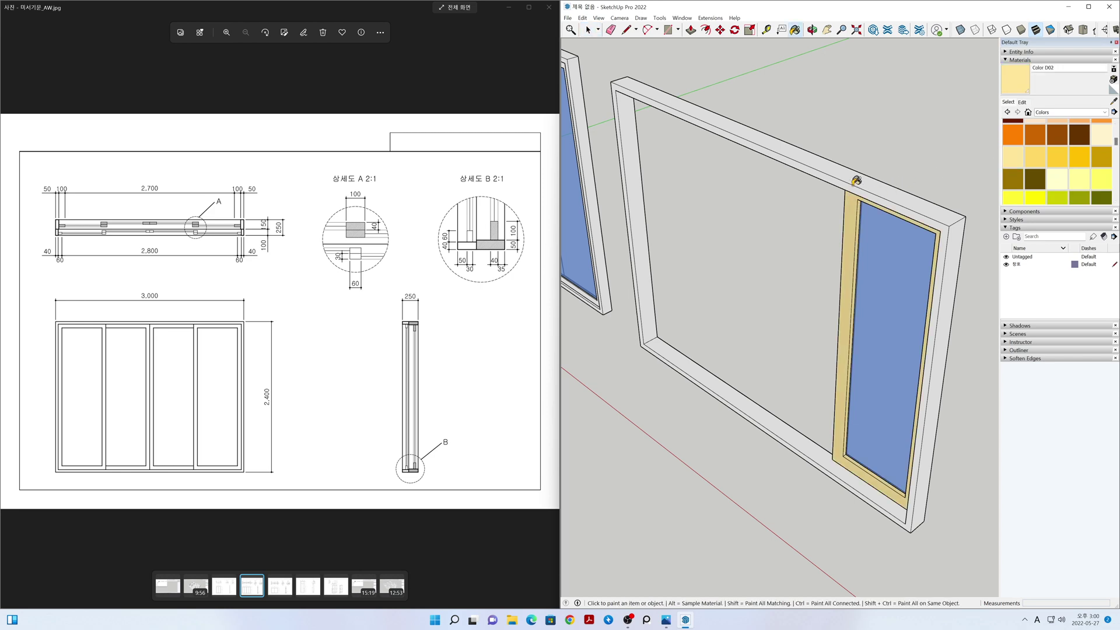
{"action": "left_click", "coordinate": [856, 179]}
{"action": "key", "text": "space"}
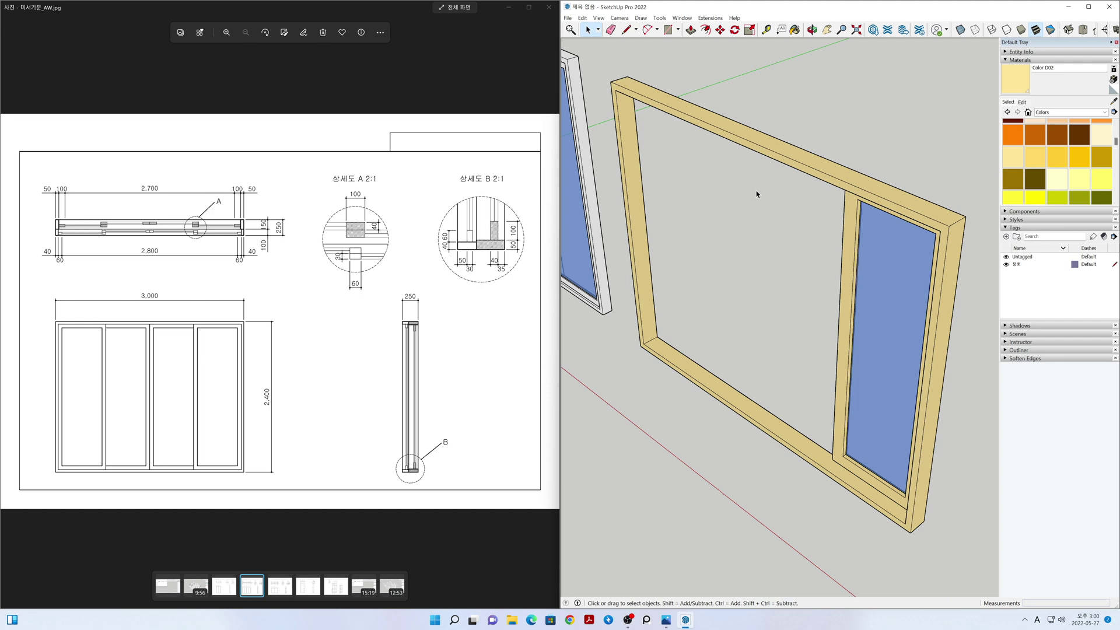
- With X-ray display on, move the glass pane 15 mm to the middle of the door panel frame's thickness
{"action": "scroll", "coordinate": [865, 425], "scroll_direction": "up", "scroll_amount": 8}
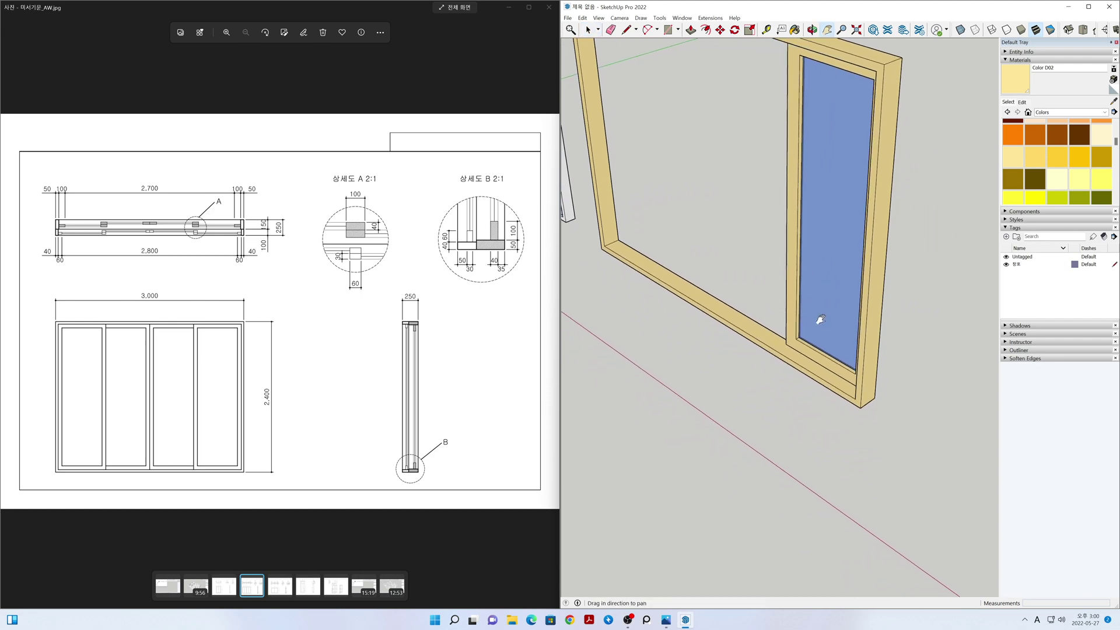
{"action": "middle_click_drag", "start_coordinate": [817, 325], "coordinate": [805, 338], "text": "shift"}
{"action": "scroll", "coordinate": [806, 338], "scroll_direction": "up", "scroll_amount": 5}
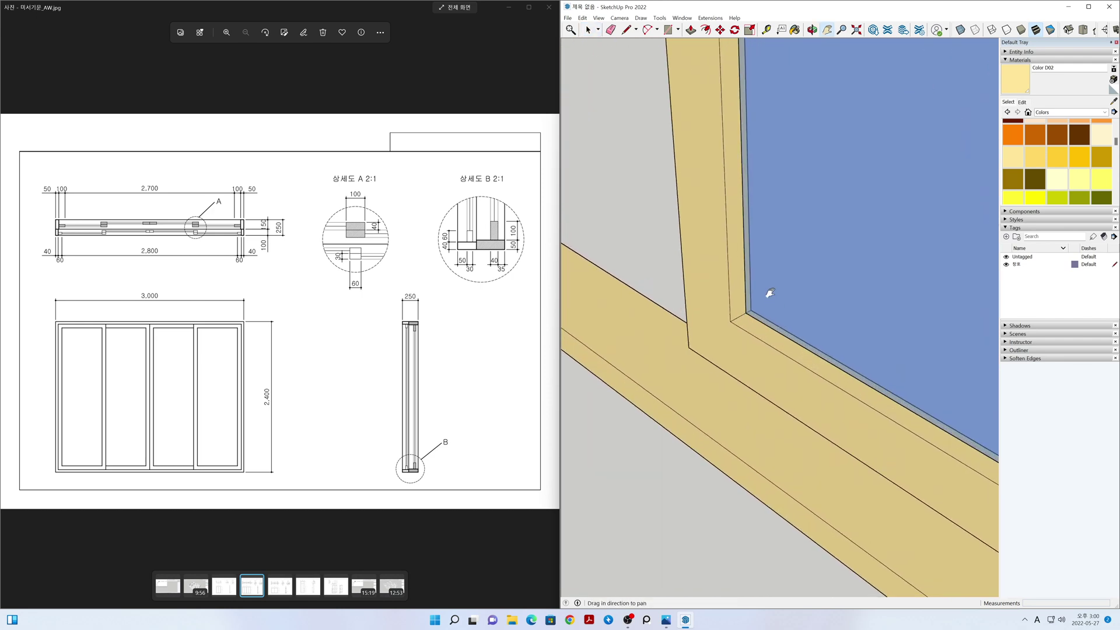
{"action": "scroll", "coordinate": [769, 293], "scroll_direction": "up", "scroll_amount": 3}
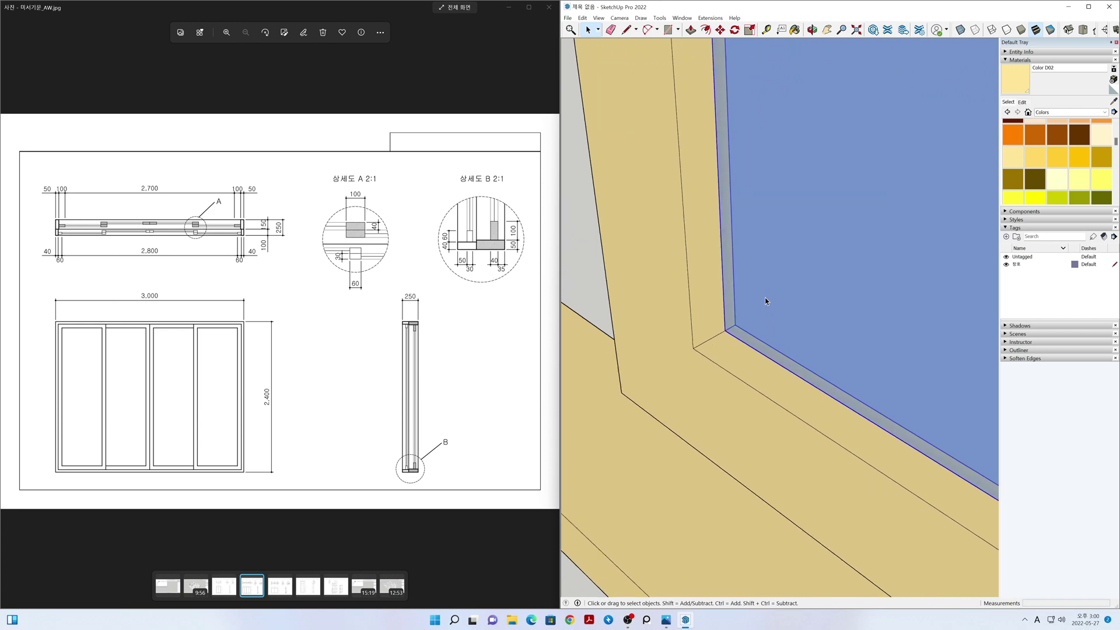
{"action": "left_click", "coordinate": [960, 29]}
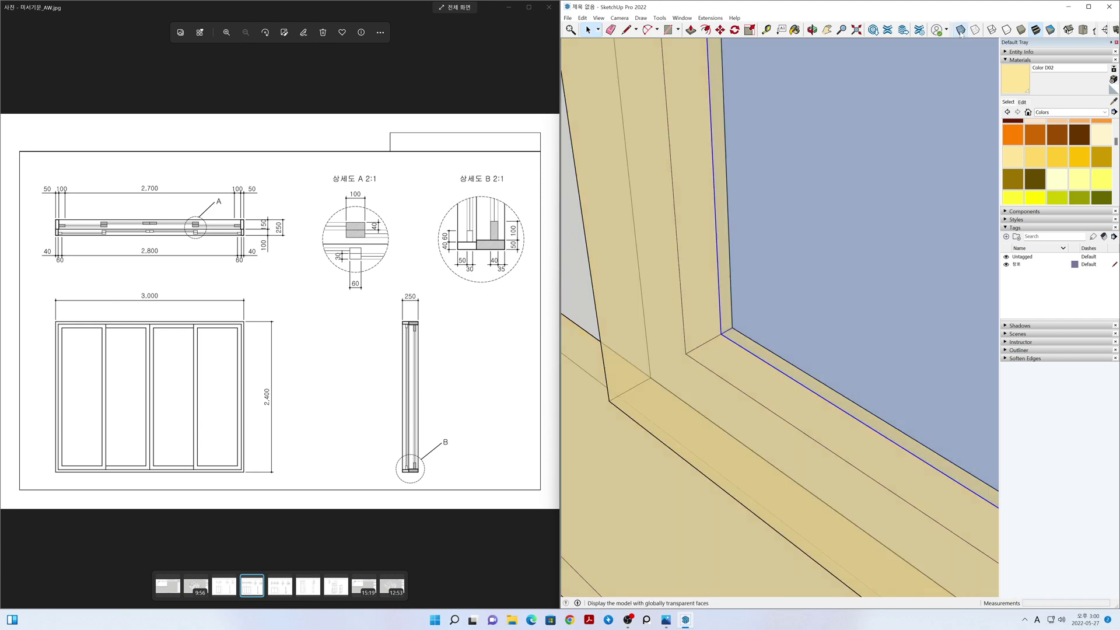
{"action": "key", "text": "m"}
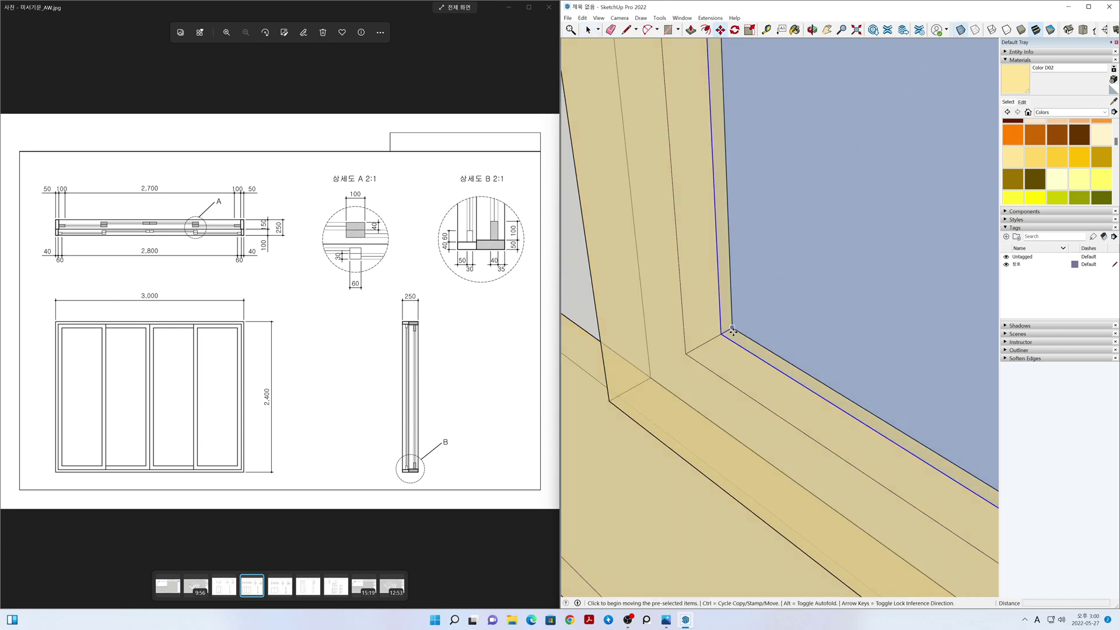
{"action": "scroll", "coordinate": [730, 330], "scroll_direction": "up", "scroll_amount": 2}
{"action": "left_click", "coordinate": [727, 330]}
{"action": "left_click", "coordinate": [691, 350]}
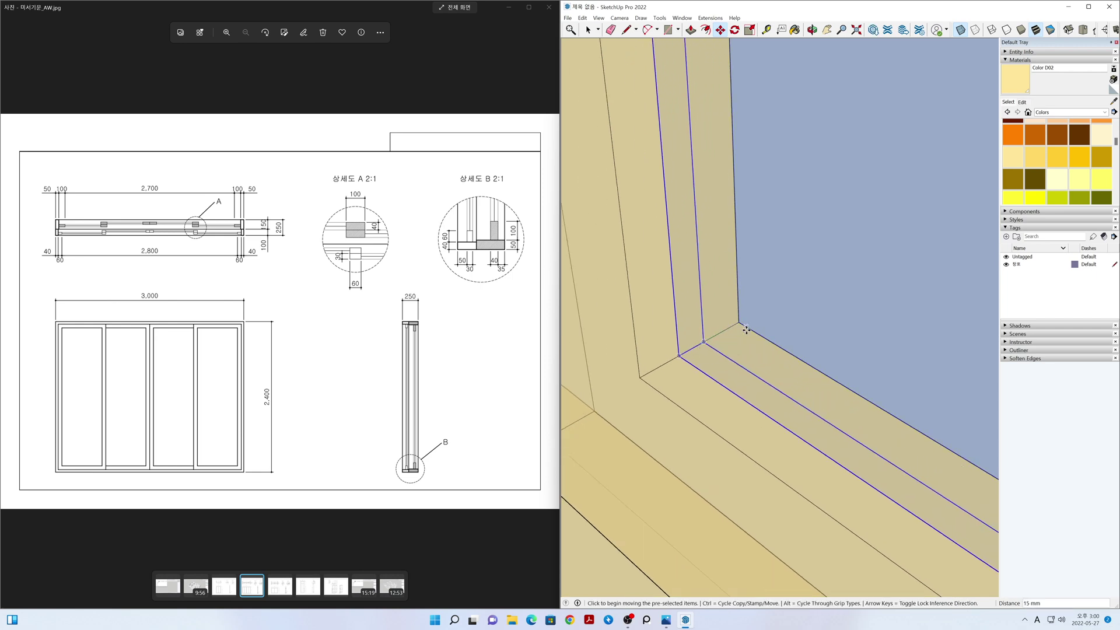
- Turn off X-ray display and group the glass pane together with its door panel frame
{"action": "key", "text": "space"}
{"action": "middle_click_drag", "start_coordinate": [775, 334], "coordinate": [789, 344]}
{"action": "scroll", "coordinate": [790, 345], "scroll_direction": "down", "scroll_amount": 5}
{"action": "left_click", "coordinate": [718, 243]}
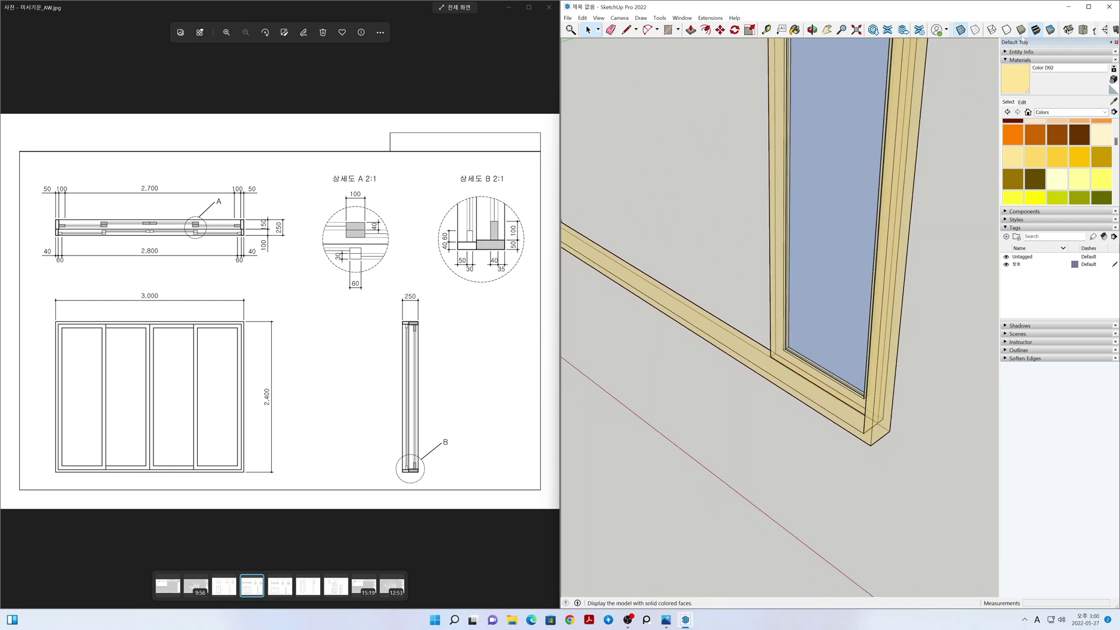
{"action": "left_click", "coordinate": [813, 118]}
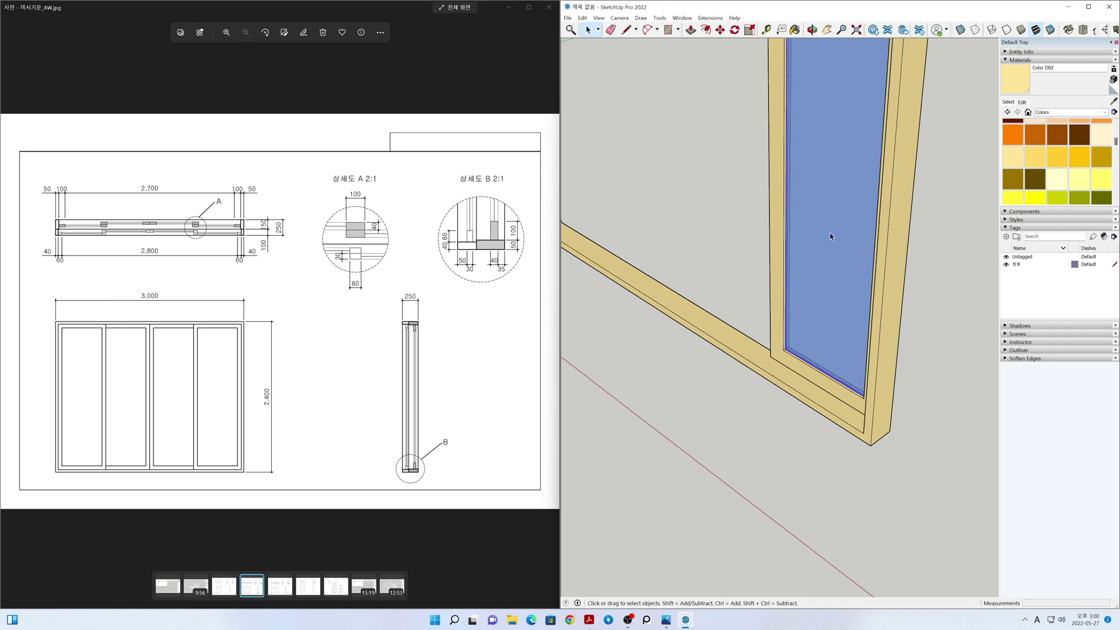
{"action": "mouse_move", "coordinate": [914, 309]}
{"action": "middle_mouse_down"}
{"action": "mouse_move", "coordinate": [442, 255]}
{"action": "mouse_move", "coordinate": [908, 303]}
{"action": "mouse_move", "coordinate": [809, 283]}
{"action": "middle_mouse_up"}
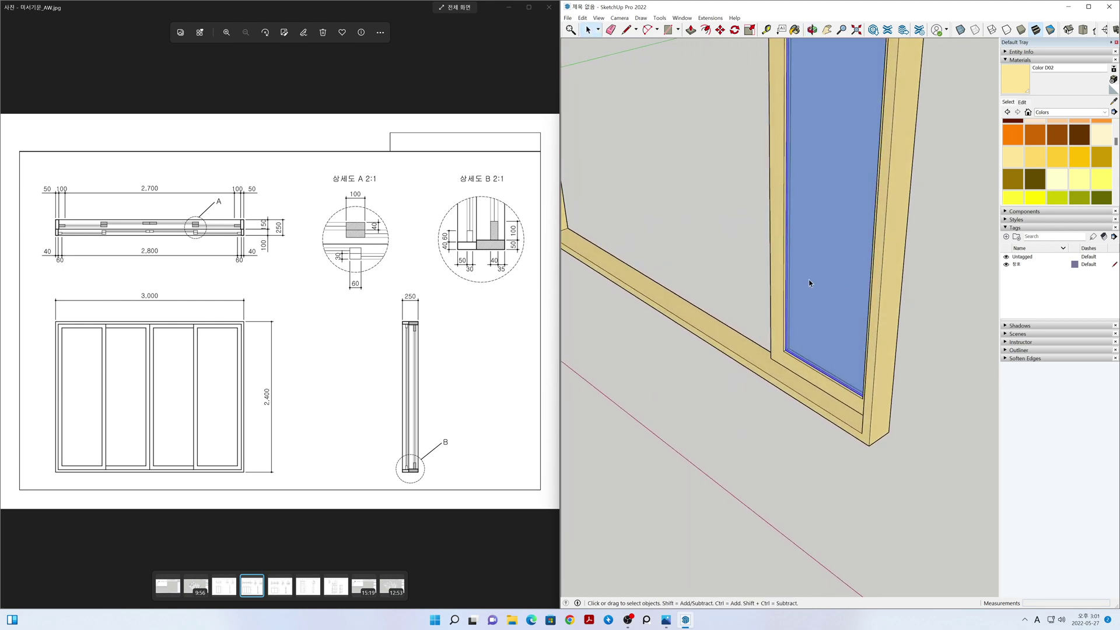
{"action": "left_click_drag", "start_coordinate": [834, 269], "coordinate": [733, 211]}
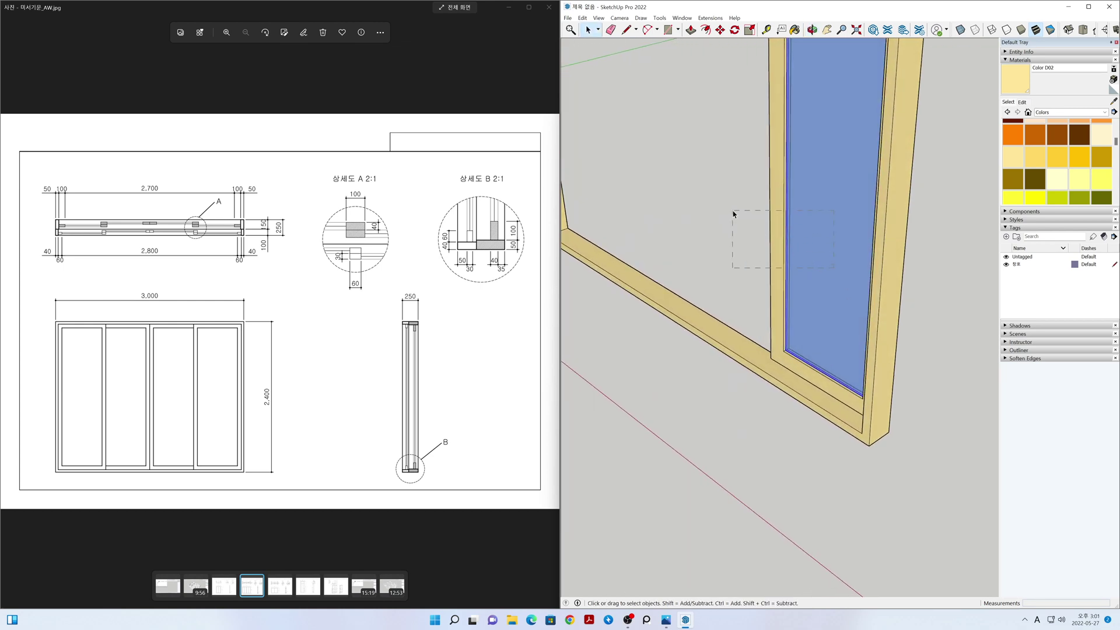
{"action": "right_click", "coordinate": [783, 216]}
{"action": "left_click", "coordinate": [811, 304]}
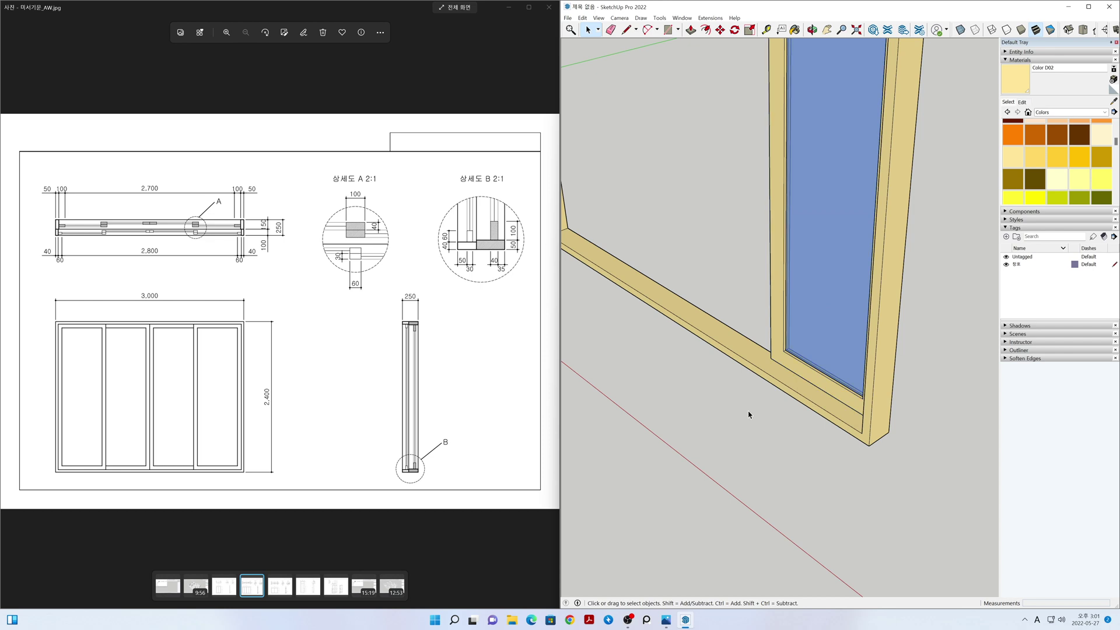
- Move the grouped door panel by its lower corner inward from the outer frame's face, along the frame depth
{"action": "mouse_move", "coordinate": [922, 402]}
{"action": "middle_mouse_down"}
{"action": "mouse_move", "coordinate": [775, 388]}
{"action": "mouse_move", "coordinate": [488, 392]}
{"action": "mouse_move", "coordinate": [735, 387]}
{"action": "mouse_move", "coordinate": [526, 380]}
{"action": "mouse_move", "coordinate": [805, 362]}
{"action": "mouse_move", "coordinate": [655, 350]}
{"action": "mouse_move", "coordinate": [807, 367]}
{"action": "mouse_move", "coordinate": [847, 388]}
{"action": "middle_mouse_up"}
{"action": "scroll", "coordinate": [797, 331], "scroll_direction": "up", "scroll_amount": 5}
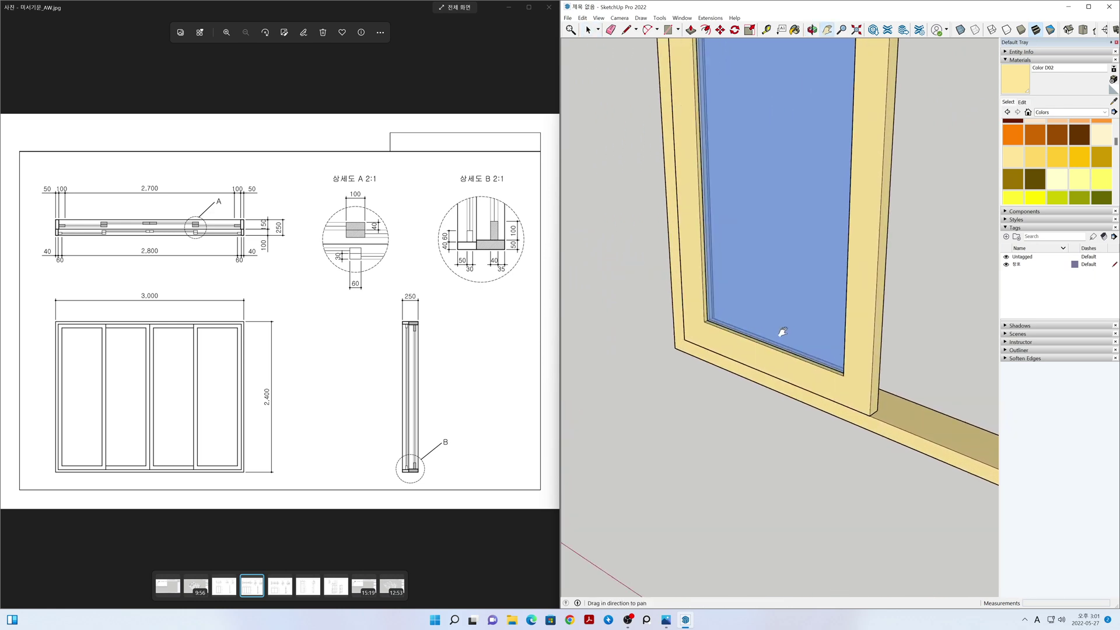
{"action": "middle_click_drag", "start_coordinate": [780, 333], "coordinate": [819, 347], "text": "shift"}
{"action": "scroll", "coordinate": [735, 350], "scroll_direction": "up", "scroll_amount": 2}
{"action": "left_click", "coordinate": [731, 351]}
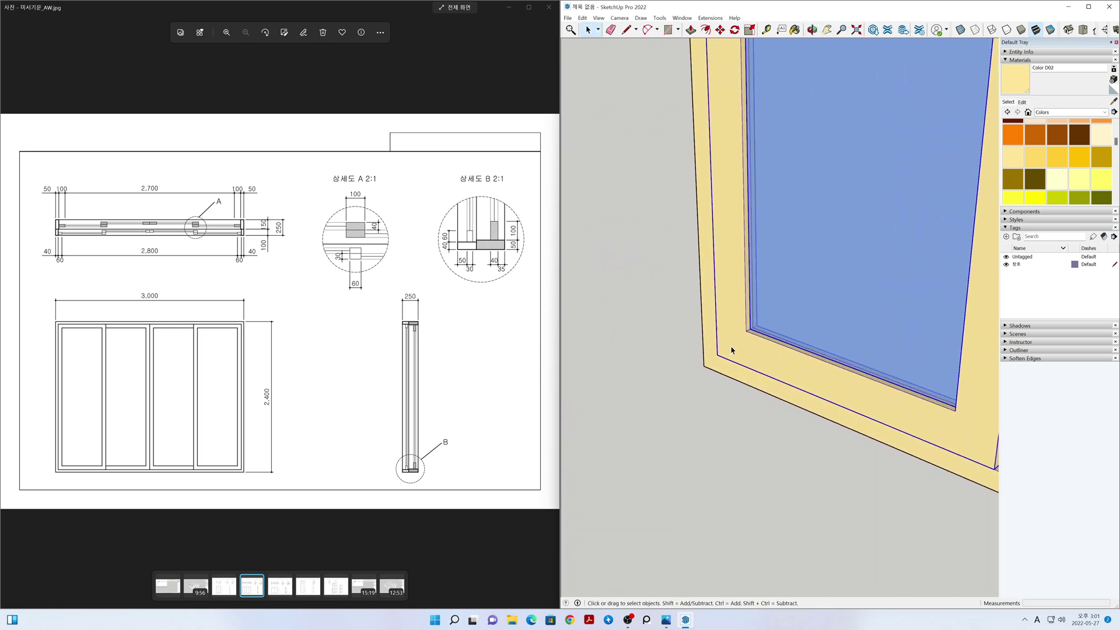
{"action": "key", "text": "m"}
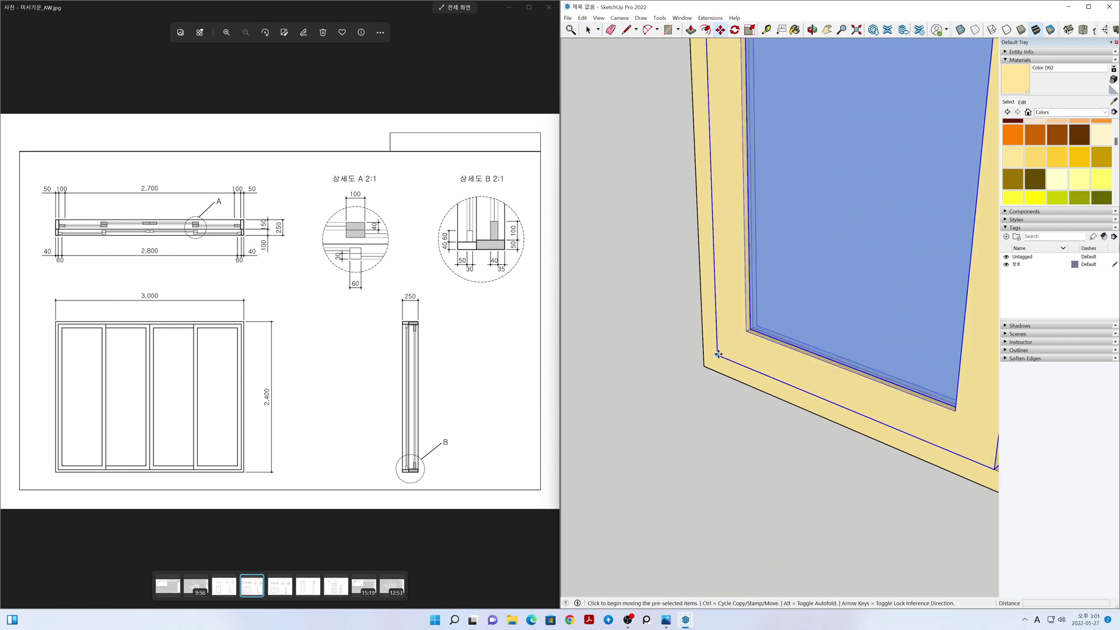
{"action": "left_click", "coordinate": [719, 354]}
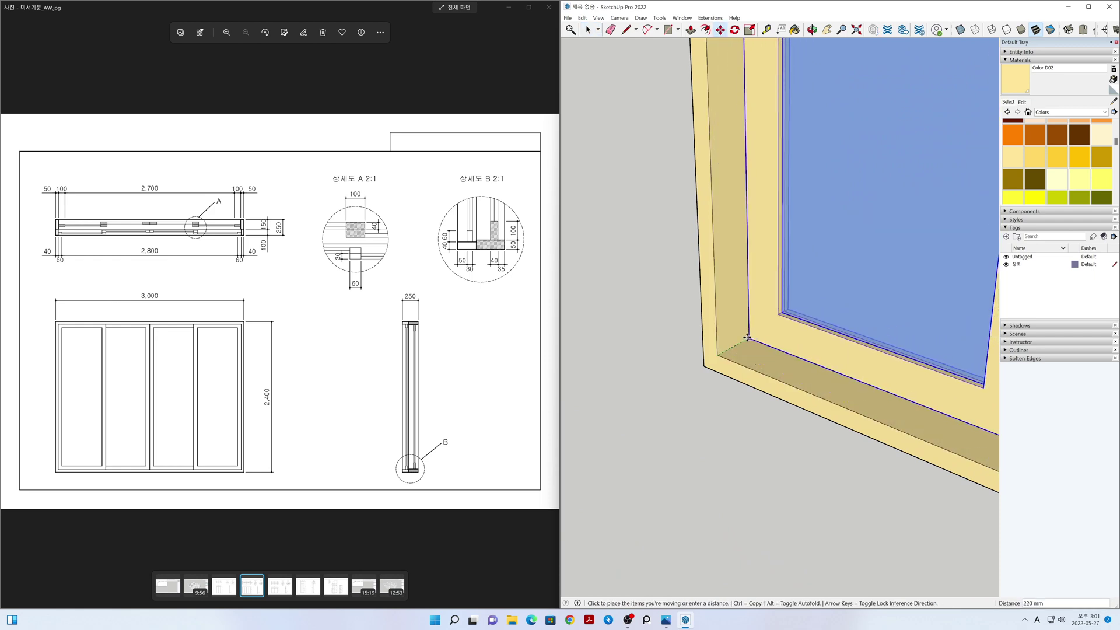
{"action": "left_click", "coordinate": [738, 342]}
{"action": "key", "text": "space"}
{"action": "left_click", "coordinate": [688, 388]}
{"action": "scroll", "coordinate": [672, 374], "scroll_direction": "down", "scroll_amount": 1}
{"action": "scroll", "coordinate": [672, 375], "scroll_direction": "down", "scroll_amount": 4}
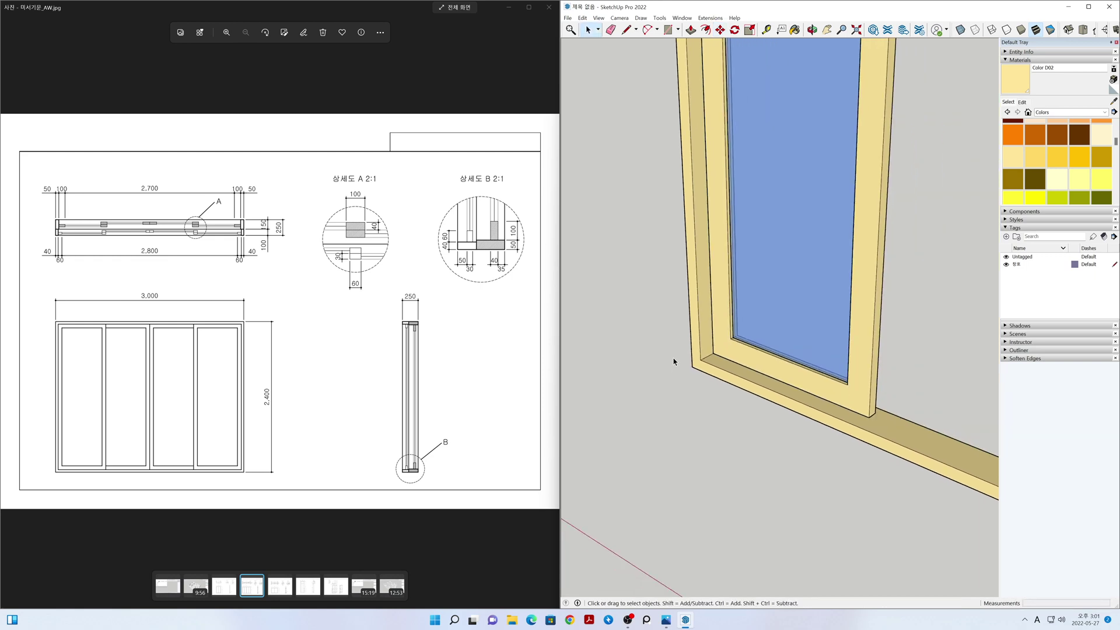
- Place a guide line across the midpoint of the outer frame's bottom member, parallel to the frame's depth
{"action": "mouse_move", "coordinate": [892, 370]}
{"action": "middle_mouse_down"}
{"action": "mouse_move", "coordinate": [654, 381]}
{"action": "mouse_move", "coordinate": [964, 395]}
{"action": "mouse_move", "coordinate": [642, 390]}
{"action": "mouse_move", "coordinate": [899, 378]}
{"action": "mouse_move", "coordinate": [737, 305]}
{"action": "mouse_move", "coordinate": [1087, 438]}
{"action": "middle_mouse_up"}
{"action": "scroll", "coordinate": [797, 341], "scroll_direction": "down", "scroll_amount": 2}
{"action": "middle_click_drag", "start_coordinate": [776, 352], "coordinate": [780, 240]}
{"action": "middle_click_drag", "start_coordinate": [780, 239], "coordinate": [792, 307], "text": "shift"}
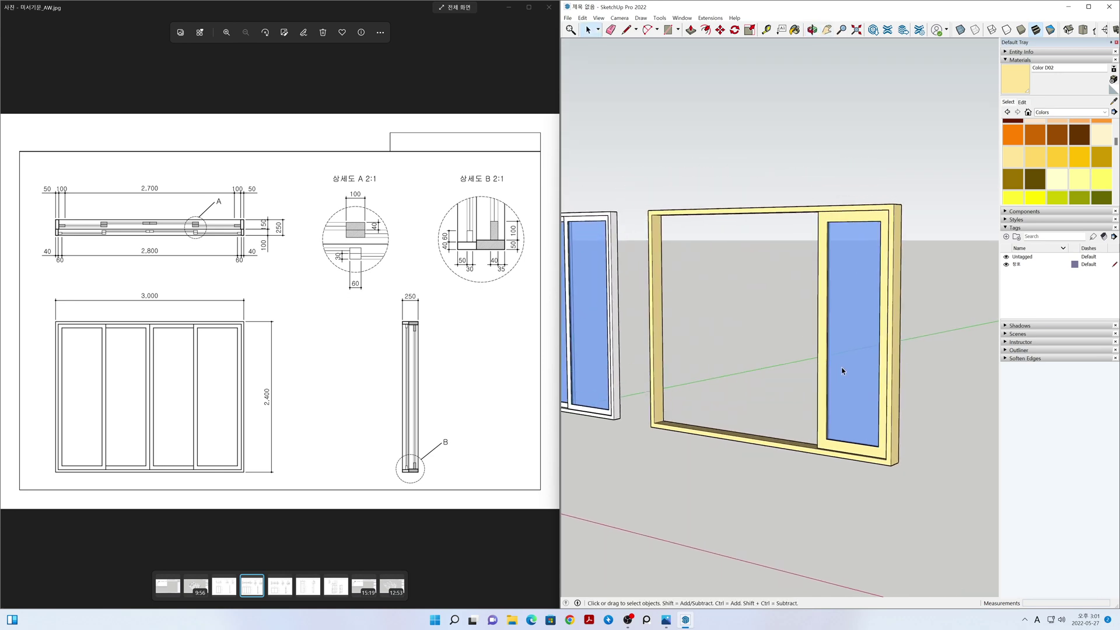
{"action": "mouse_move", "coordinate": [857, 387]}
{"action": "middle_mouse_down"}
{"action": "mouse_move", "coordinate": [847, 413]}
{"action": "mouse_move", "coordinate": [765, 440]}
{"action": "mouse_move", "coordinate": [753, 492]}
{"action": "middle_mouse_up"}
{"action": "scroll", "coordinate": [725, 455], "scroll_direction": "up", "scroll_amount": 2}
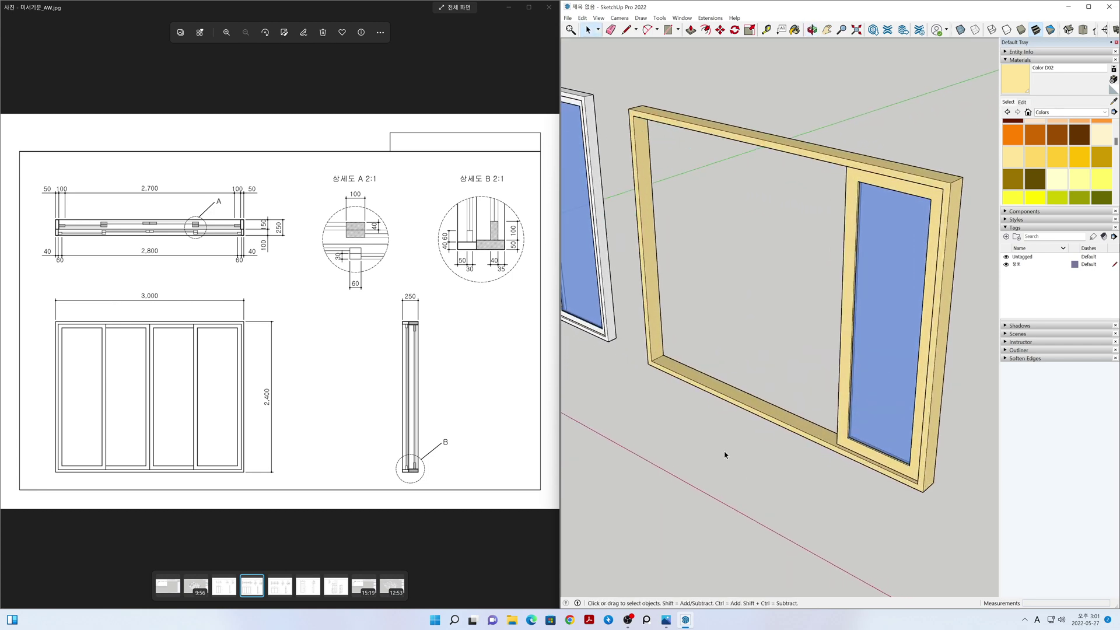
{"action": "key", "text": "t"}
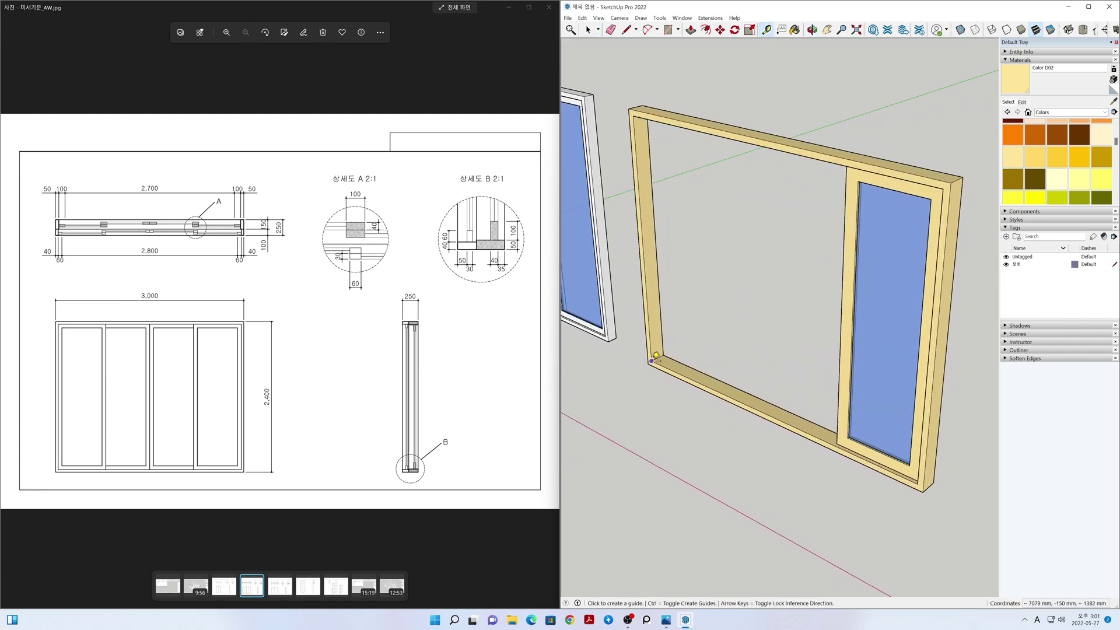
{"action": "left_click", "coordinate": [663, 355]}
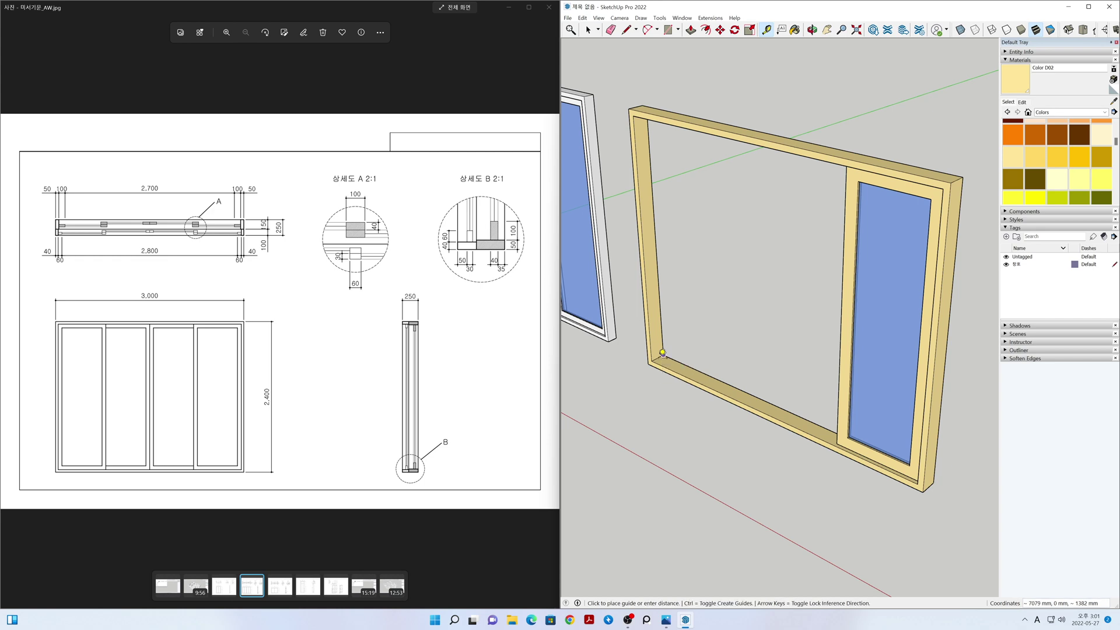
{"action": "key", "text": "Escape"}
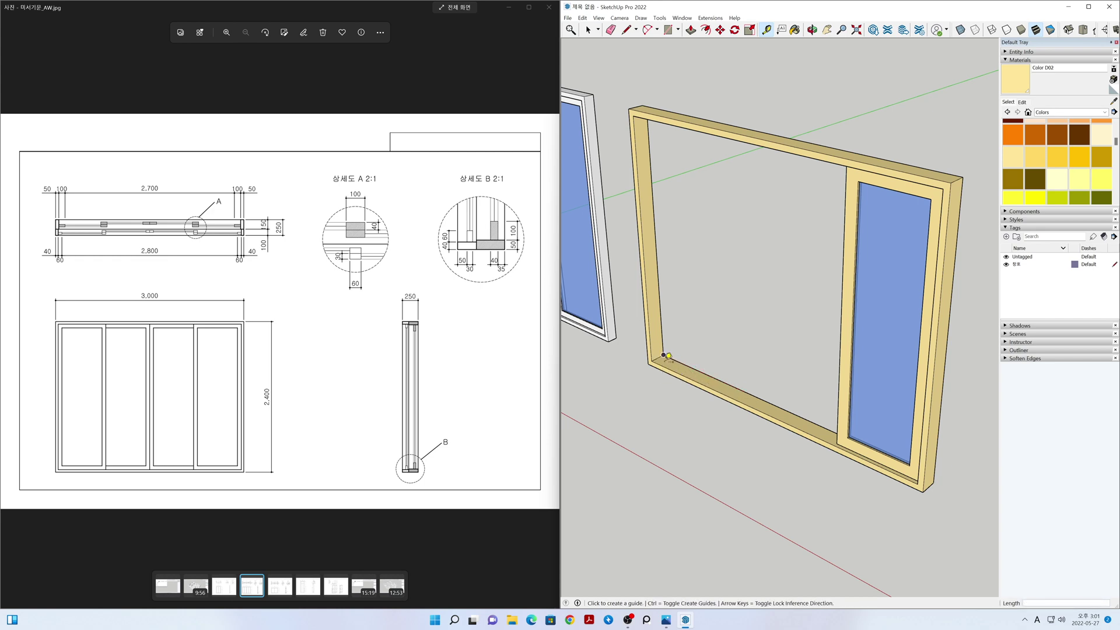
{"action": "left_click", "coordinate": [658, 357]}
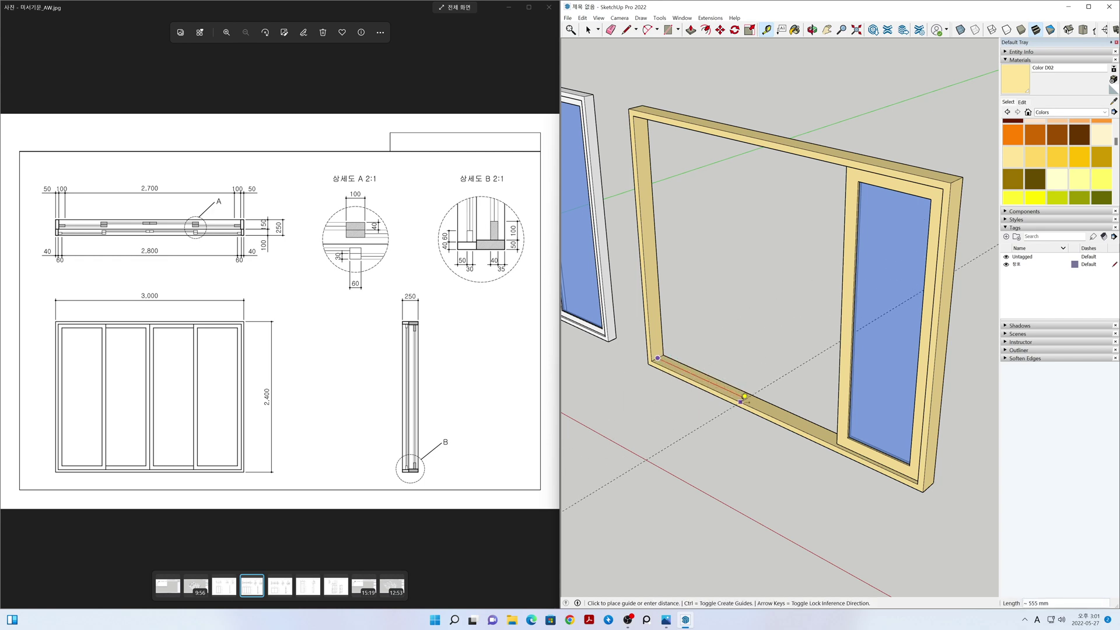
{"action": "key", "text": "Escape"}
{"action": "key", "text": "space"}
- Copy the door panel 675 mm along the outer frame's bottom so its lower corner meets the guide line
{"action": "left_click", "coordinate": [887, 415]}
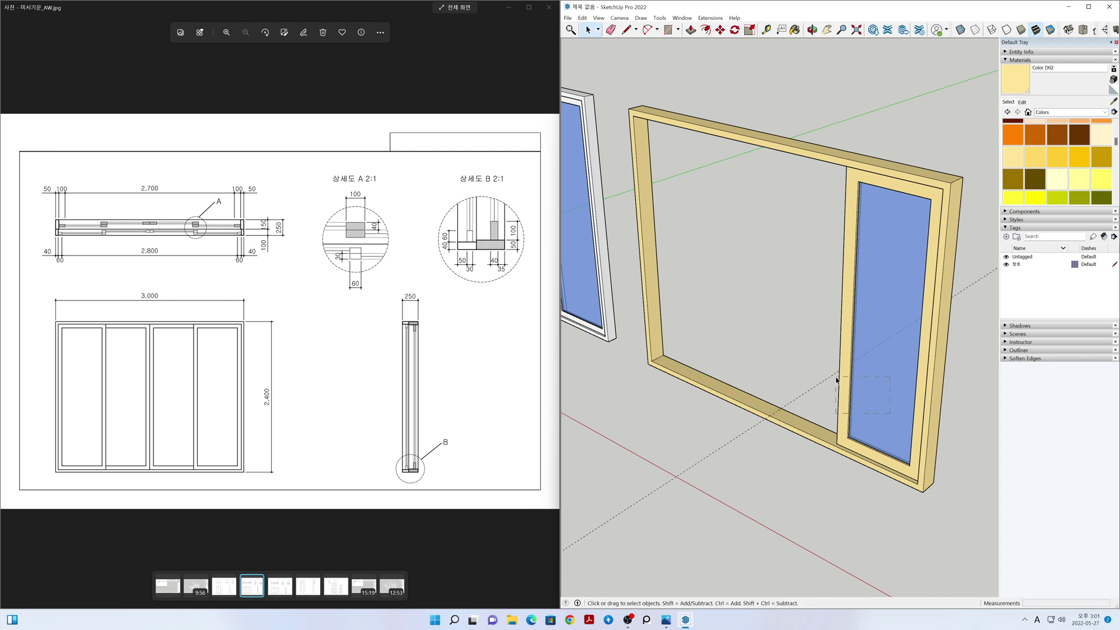
{"action": "middle_click_drag", "start_coordinate": [835, 380], "coordinate": [838, 480]}
{"action": "scroll", "coordinate": [846, 463], "scroll_direction": "up", "scroll_amount": 5}
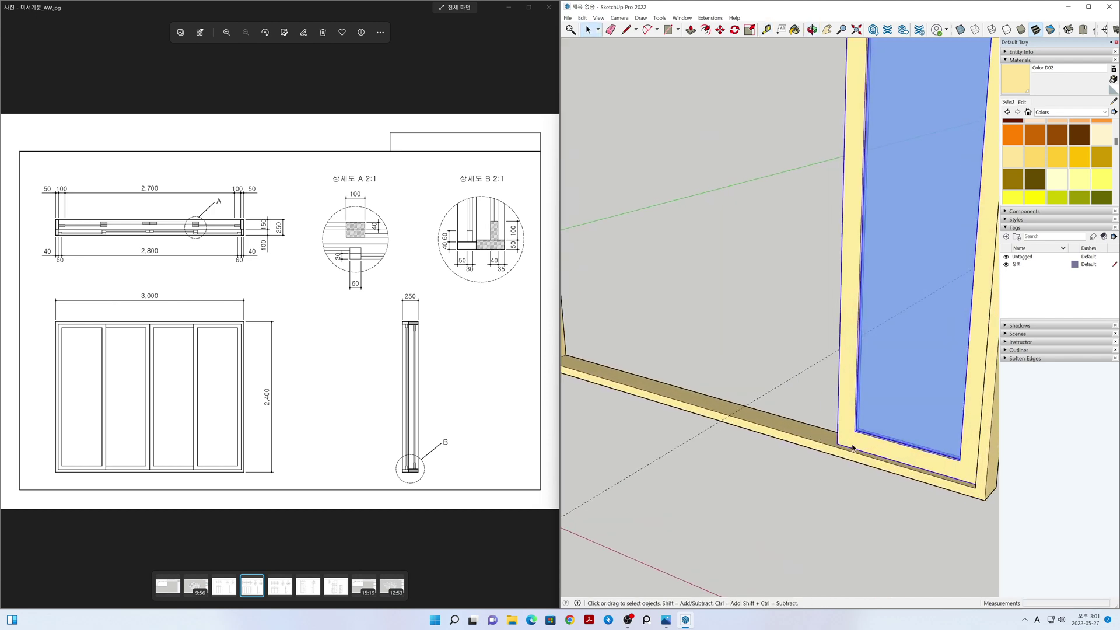
{"action": "key", "text": "m"}
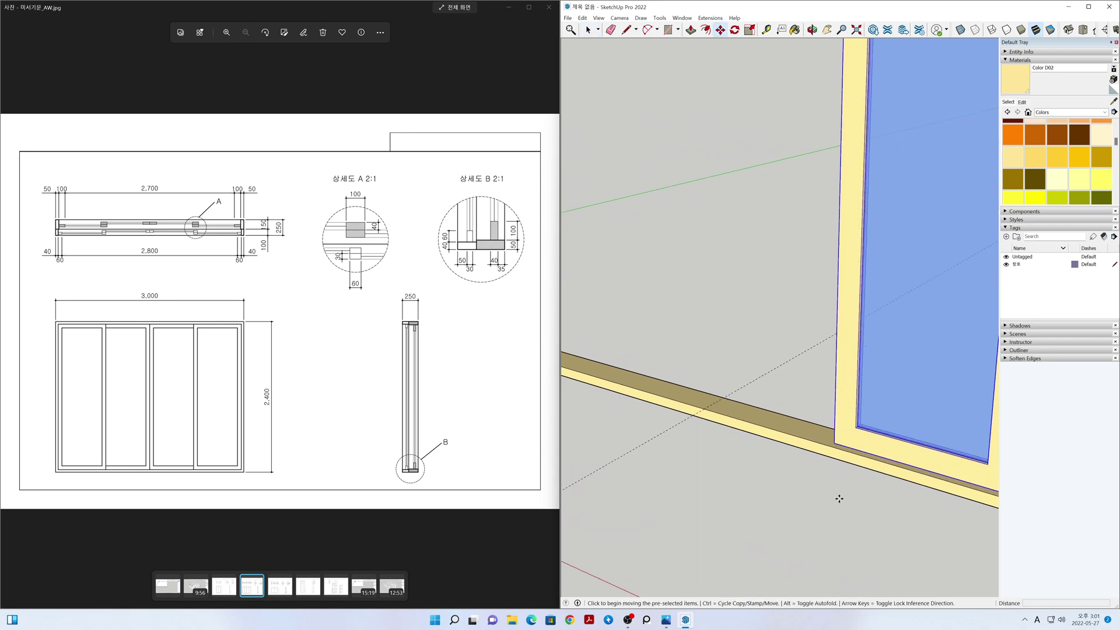
{"action": "left_click", "coordinate": [833, 444]}
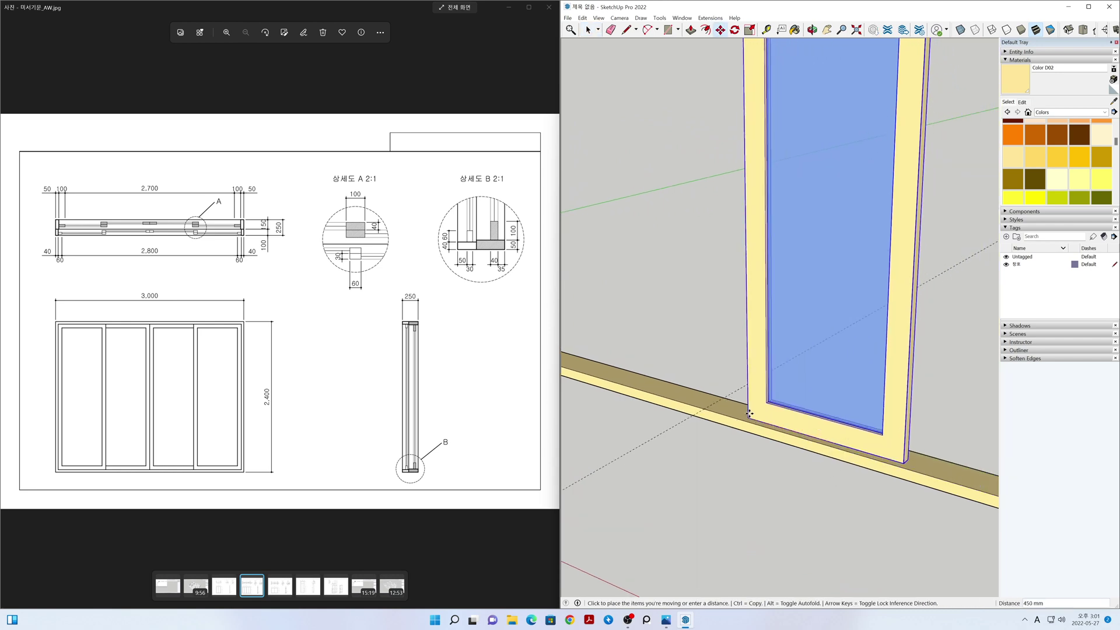
{"action": "key", "text": "ctrl"}
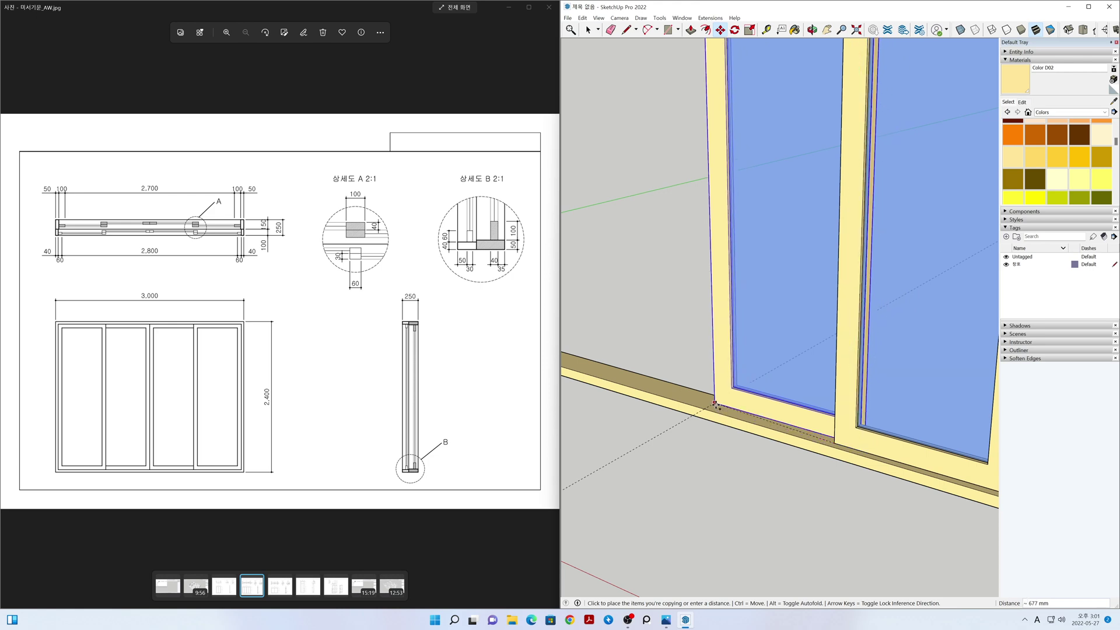
{"action": "left_click", "coordinate": [713, 404]}
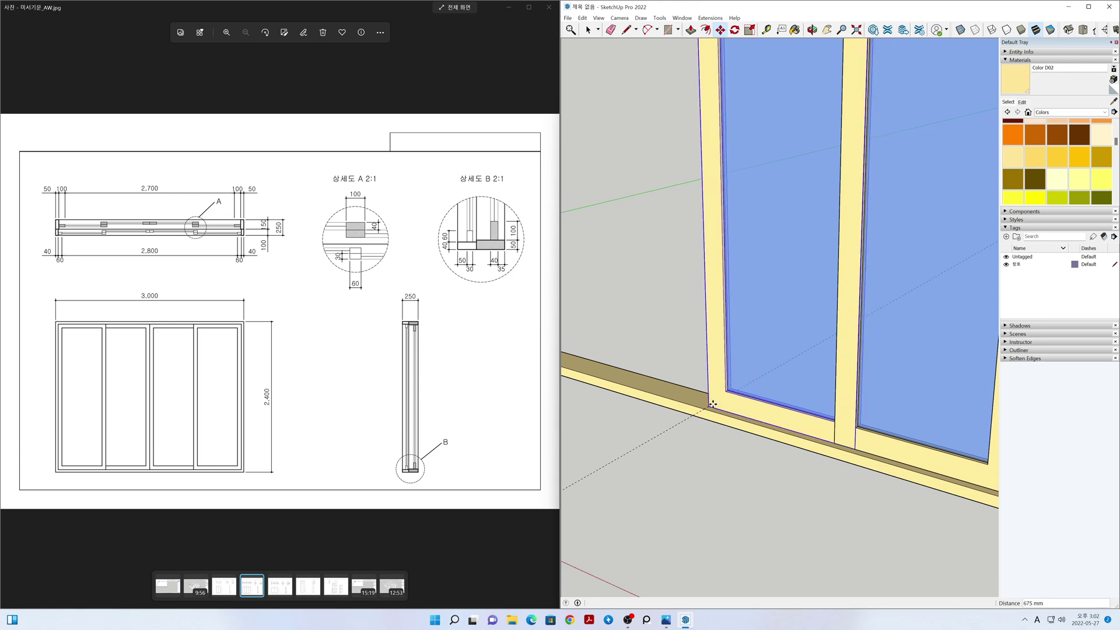
- Move the copied door panel 40 mm back along the frame's depth and erase the guide line
{"action": "left_click", "coordinate": [638, 334]}
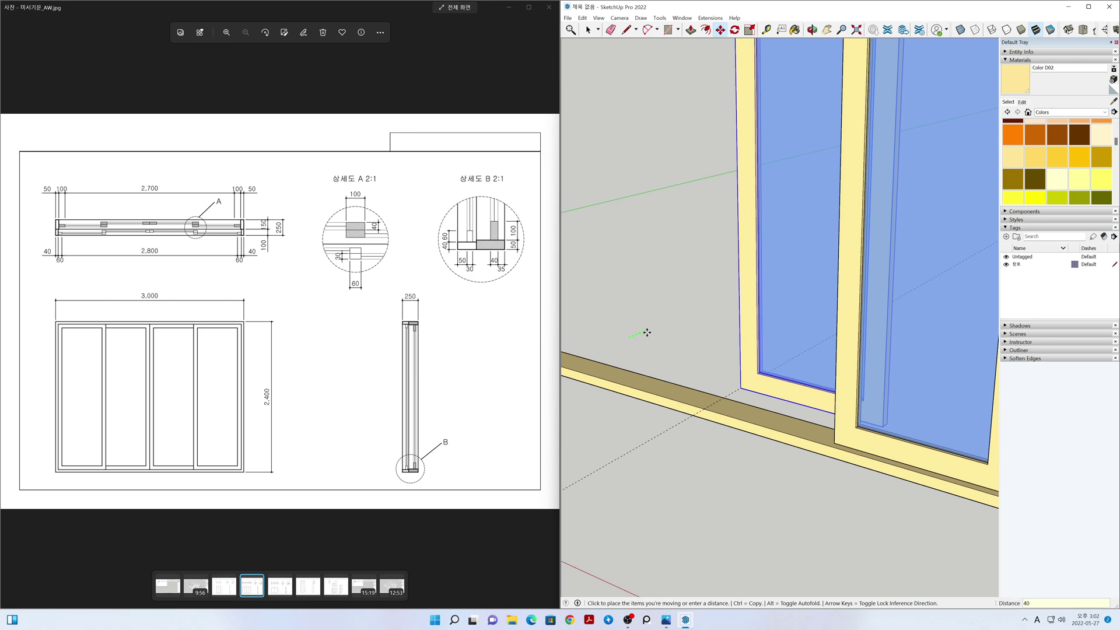
{"action": "key", "text": "Return"}
{"action": "key", "text": "space"}
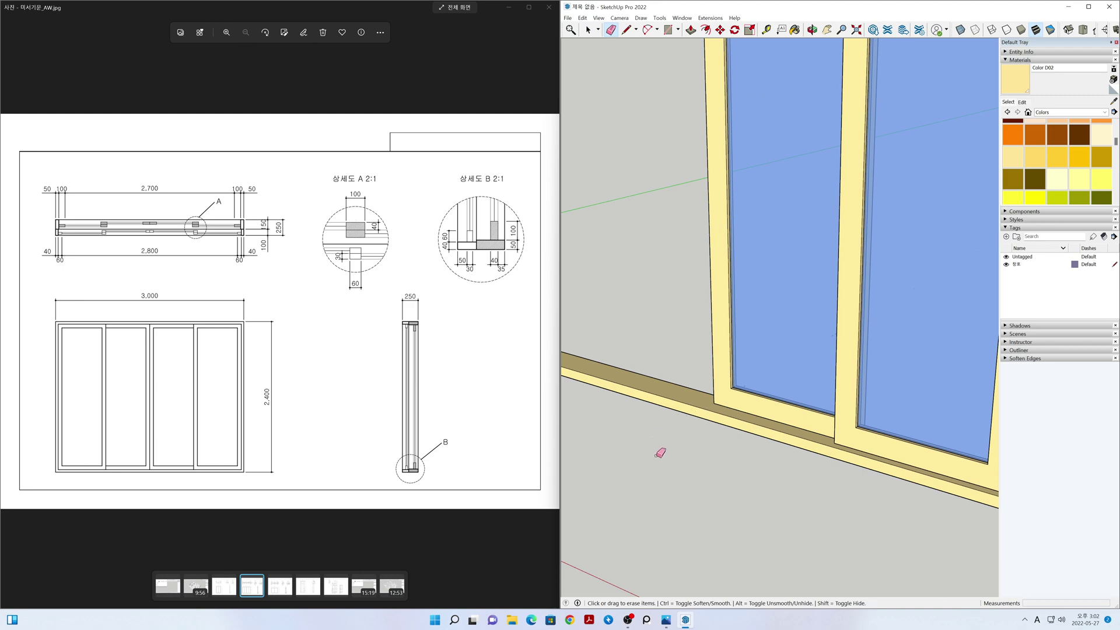
{"action": "scroll", "coordinate": [695, 469], "scroll_direction": "down", "scroll_amount": 5}
{"action": "mouse_move", "coordinate": [752, 480]}
{"action": "middle_mouse_down"}
{"action": "mouse_move", "coordinate": [787, 499]}
{"action": "mouse_move", "coordinate": [708, 500]}
{"action": "mouse_move", "coordinate": [1048, 515]}
{"action": "mouse_move", "coordinate": [813, 495]}
{"action": "mouse_move", "coordinate": [937, 504]}
{"action": "mouse_move", "coordinate": [813, 463]}
{"action": "middle_mouse_up"}
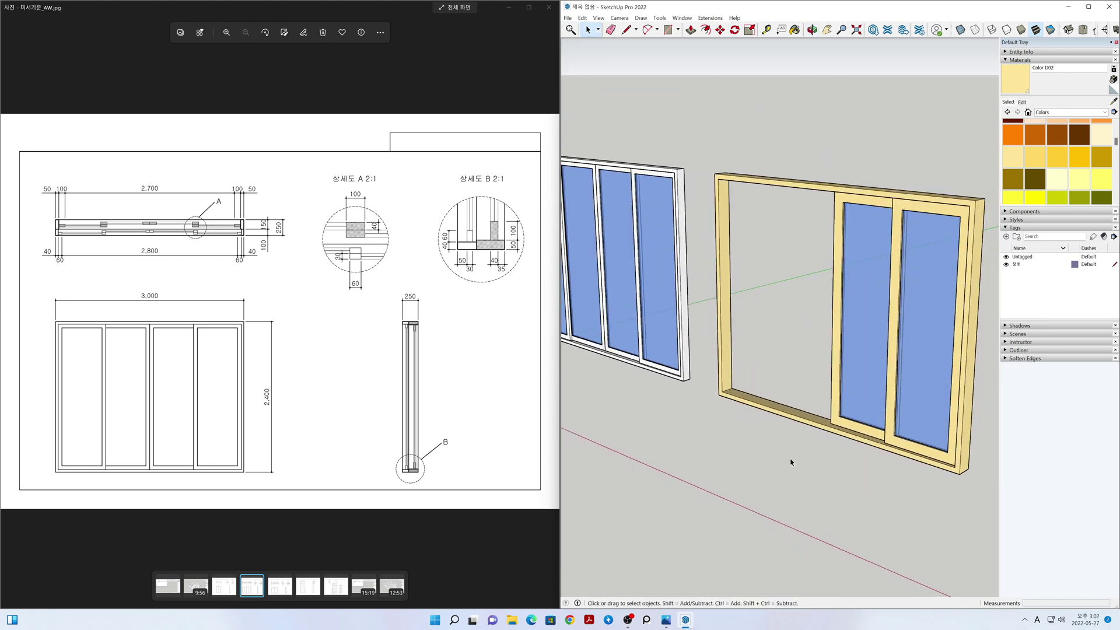
- Copy the two door panels 1450 mm across to the empty half of the outer frame
{"action": "mouse_move", "coordinate": [795, 457]}
{"action": "middle_mouse_down", "text": "shift"}
{"action": "mouse_move", "coordinate": [792, 447]}
{"action": "mouse_move", "coordinate": [768, 490]}
{"action": "middle_mouse_up", "text": "shift"}
{"action": "mouse_move", "coordinate": [788, 432]}
{"action": "middle_mouse_down"}
{"action": "mouse_move", "coordinate": [790, 368]}
{"action": "mouse_move", "coordinate": [782, 499]}
{"action": "mouse_move", "coordinate": [793, 448]}
{"action": "mouse_move", "coordinate": [782, 445]}
{"action": "middle_mouse_up"}
{"action": "left_click_drag", "start_coordinate": [773, 281], "coordinate": [772, 280]}
{"action": "key", "text": "m"}
{"action": "key", "text": "ctrl"}
{"action": "left_click", "coordinate": [788, 402]}
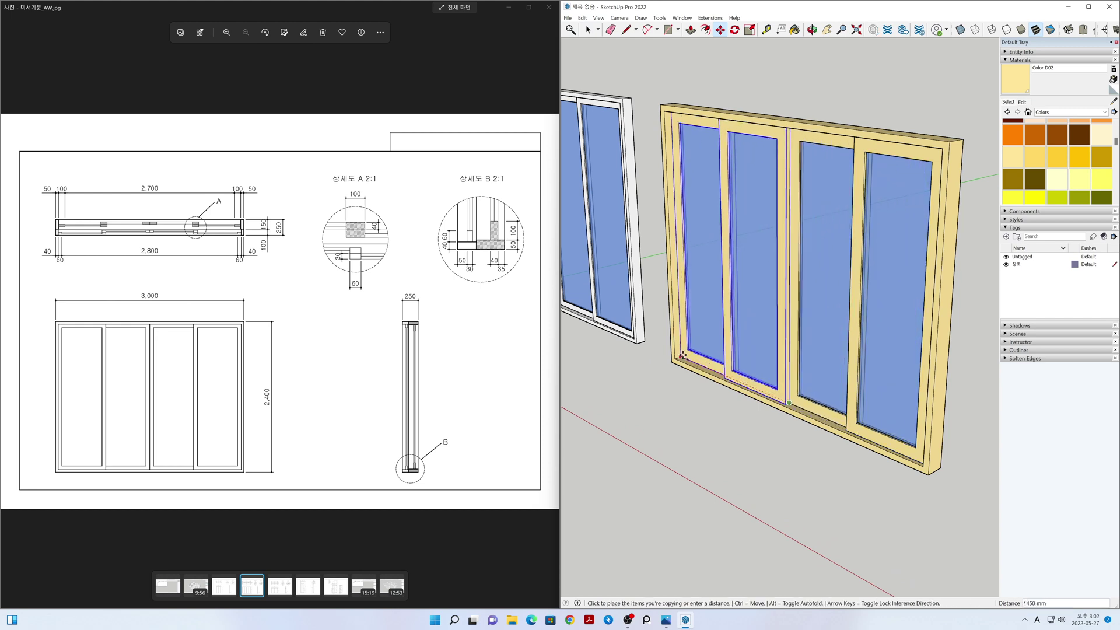
{"action": "left_click", "coordinate": [680, 356]}
- Flip the copied pair of door panels along the frame's width so they mirror the original pair
{"action": "key", "text": "space"}
{"action": "right_click", "coordinate": [727, 315]}
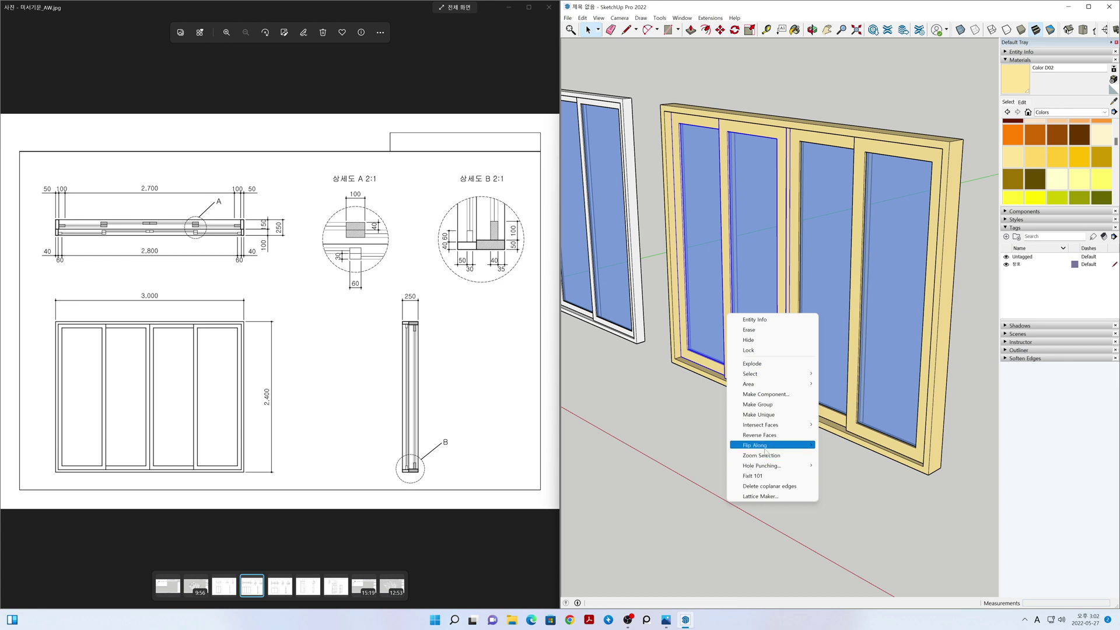
{"action": "mouse_move", "coordinate": [764, 465]}
{"action": "left_click", "coordinate": [827, 453]}
{"action": "left_click", "coordinate": [814, 464]}
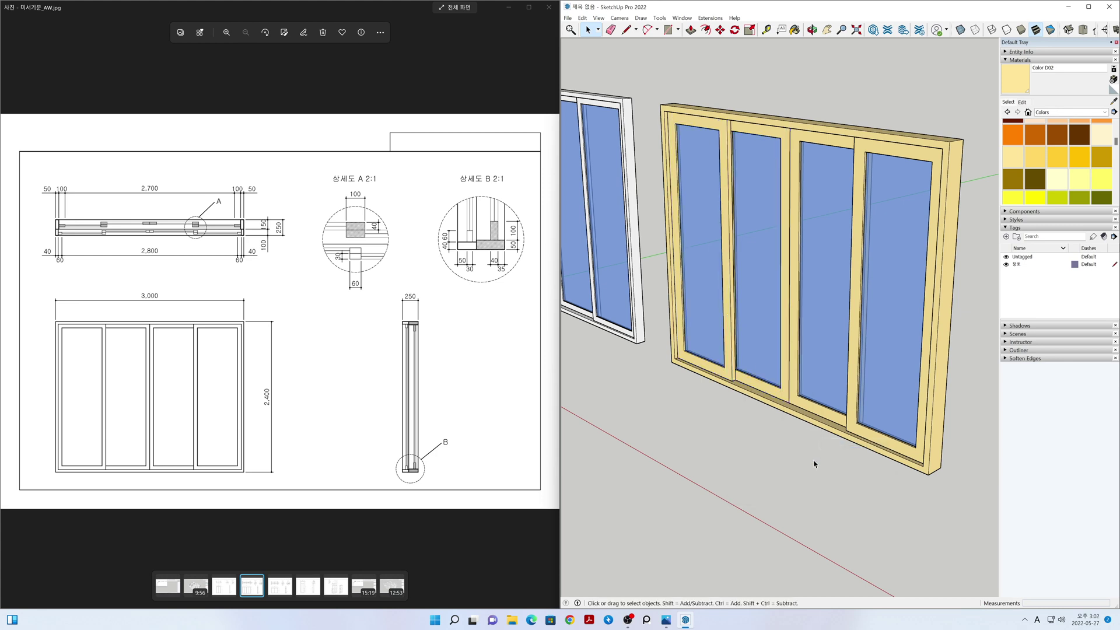
{"action": "scroll", "coordinate": [814, 461], "scroll_direction": "down", "scroll_amount": 4}
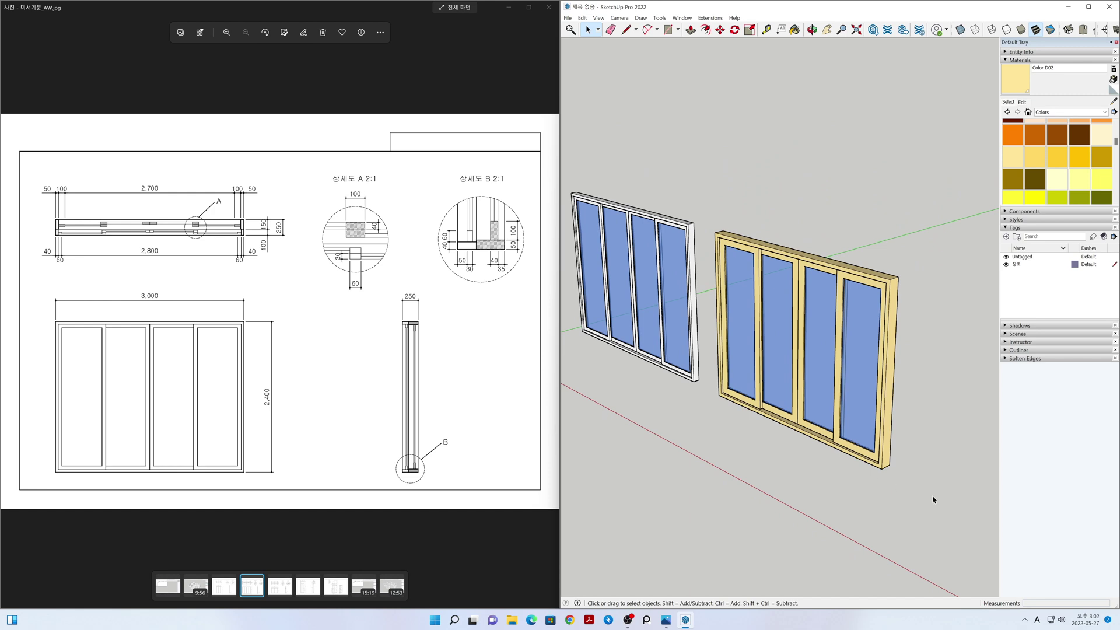
- Group the wood-coloured outer frame together with its four glazed door panels
{"action": "left_click_drag", "start_coordinate": [716, 193], "coordinate": [712, 192]}
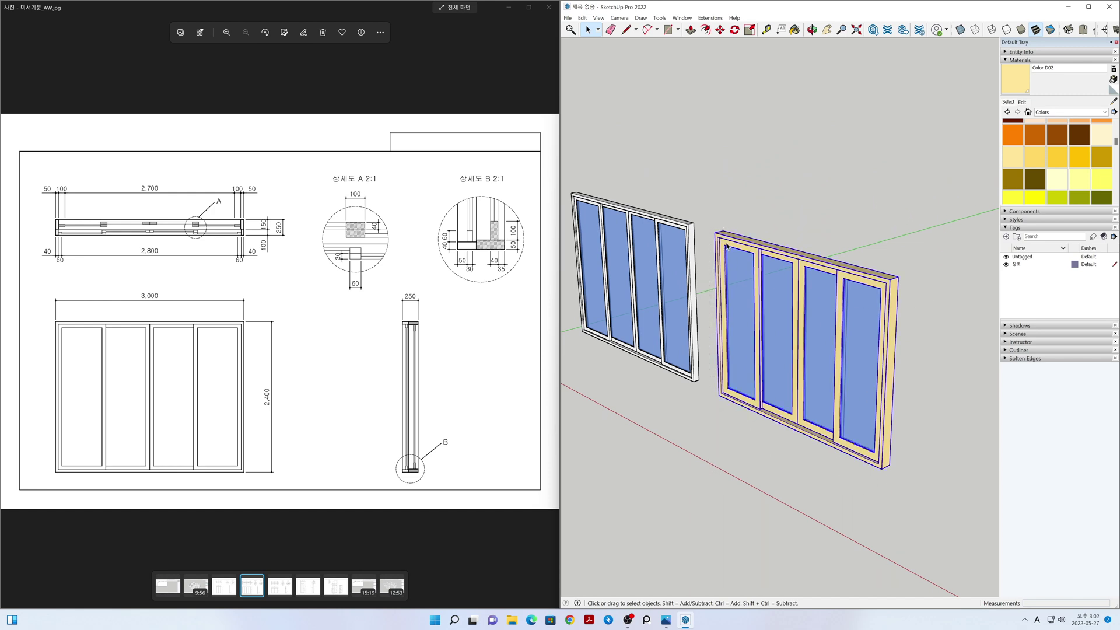
{"action": "right_click", "coordinate": [727, 244]}
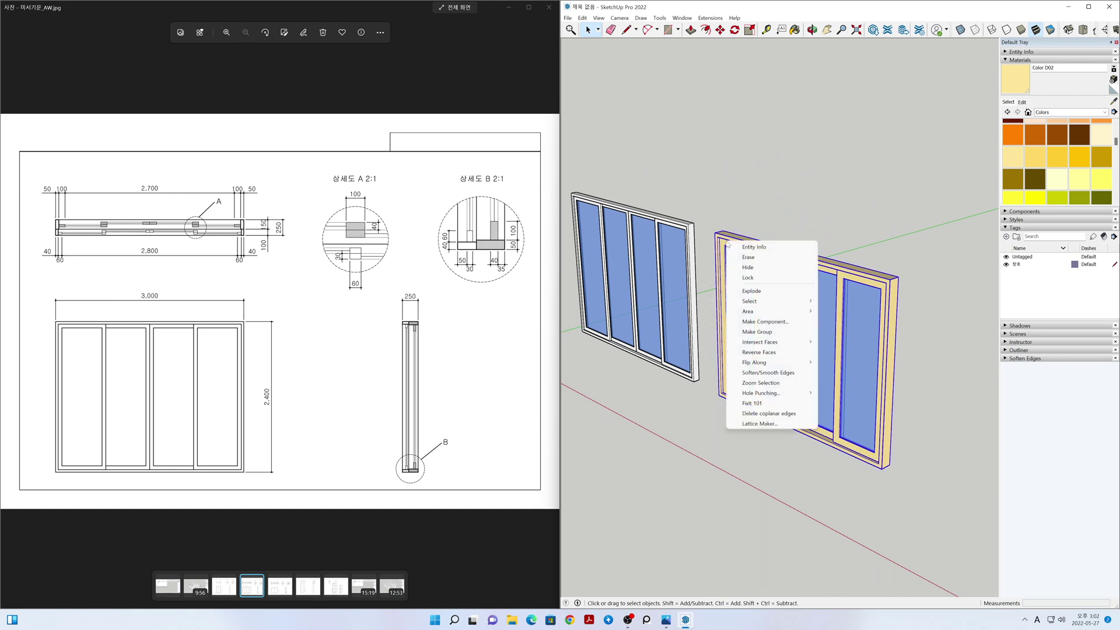
{"action": "left_click", "coordinate": [756, 331]}
{"action": "left_click", "coordinate": [710, 421]}
- Move the white door set by its upper corner onto the matching upper corner of the wood-coloured frame
{"action": "left_click", "coordinate": [696, 379]}
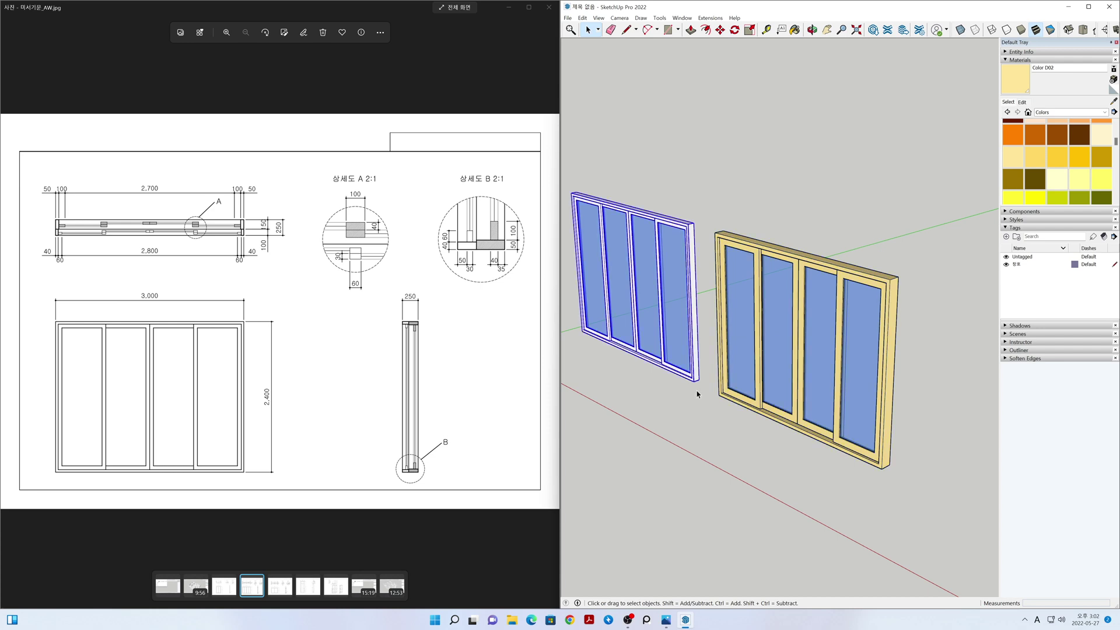
{"action": "middle_click_drag", "start_coordinate": [701, 407], "coordinate": [703, 468]}
{"action": "key", "text": "m"}
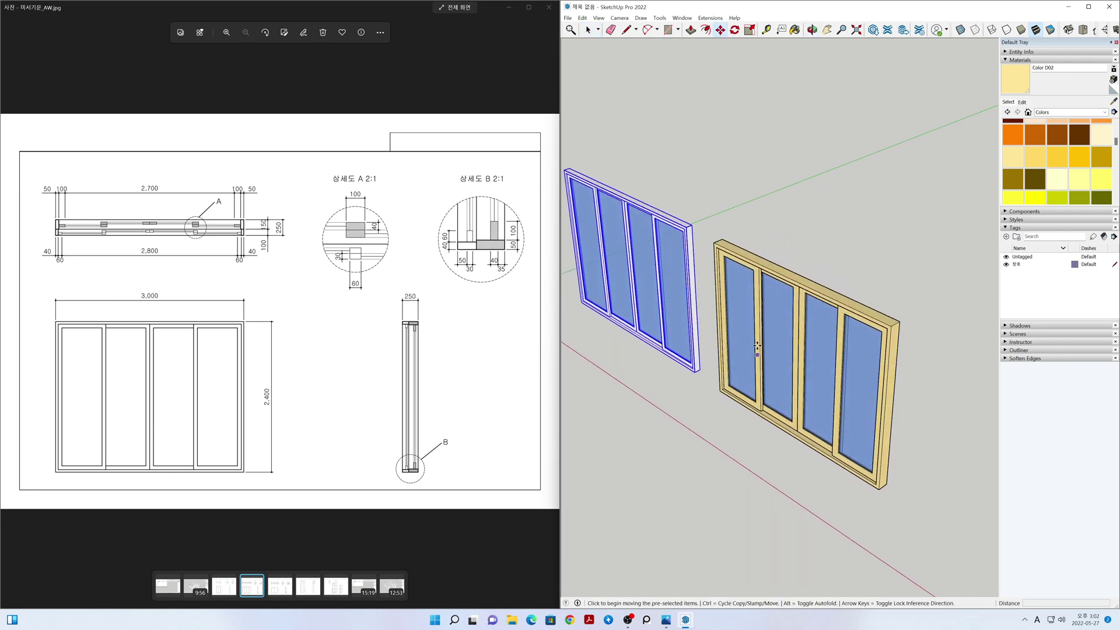
{"action": "left_click", "coordinate": [692, 225]}
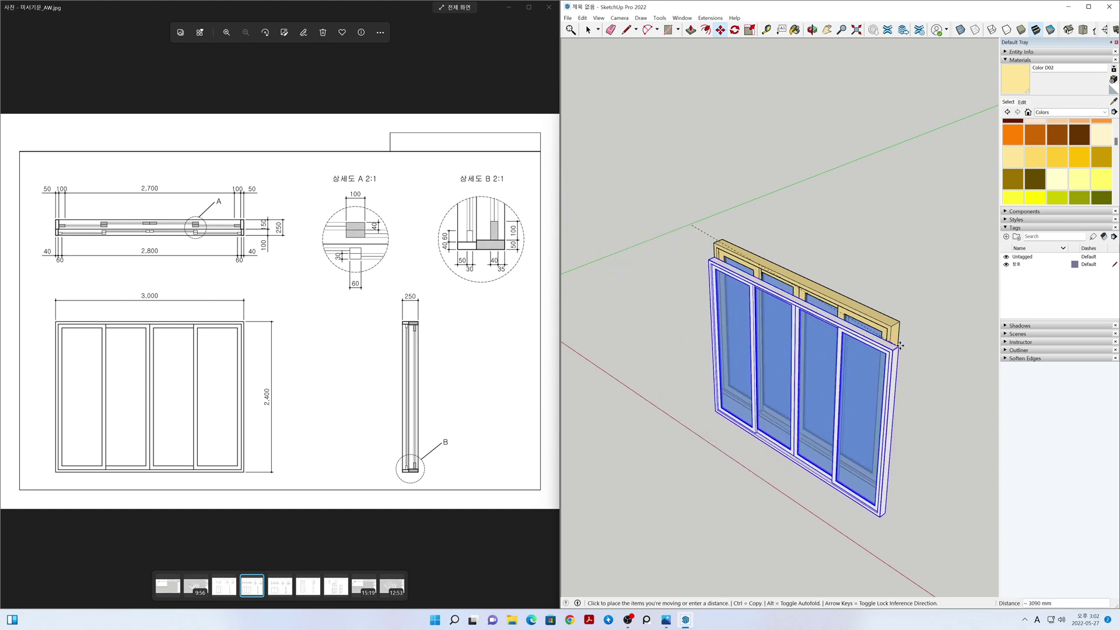
{"action": "left_click", "coordinate": [891, 325]}
{"action": "key", "text": "space"}
{"action": "left_click", "coordinate": [753, 483]}
{"action": "middle_click_drag", "start_coordinate": [814, 497], "coordinate": [803, 296]}
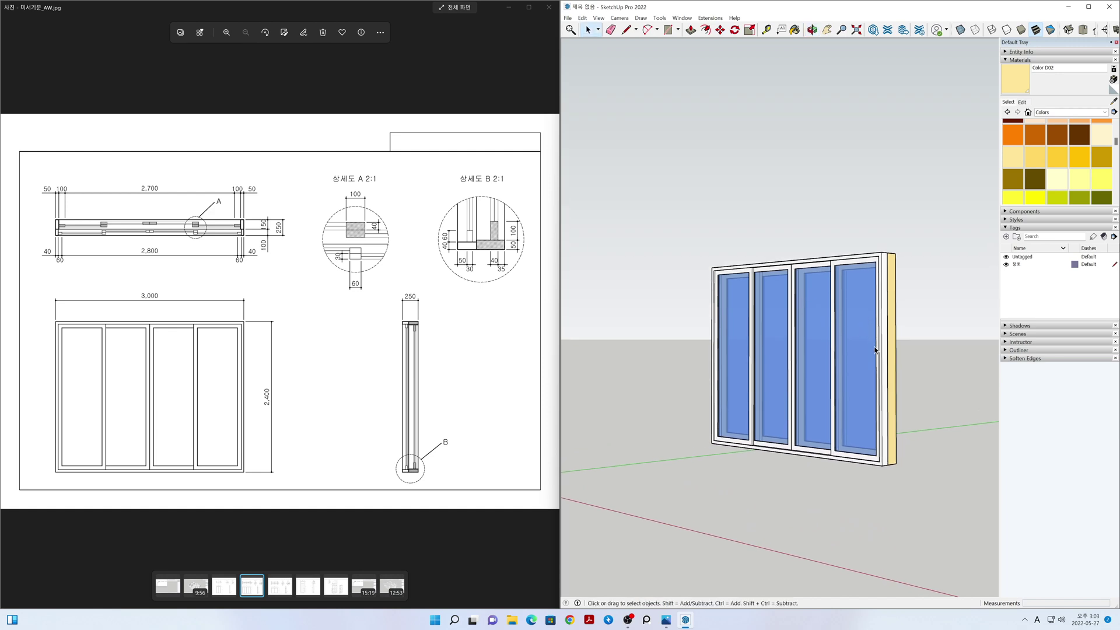
{"action": "left_click_drag", "start_coordinate": [698, 225], "coordinate": [674, 213]}
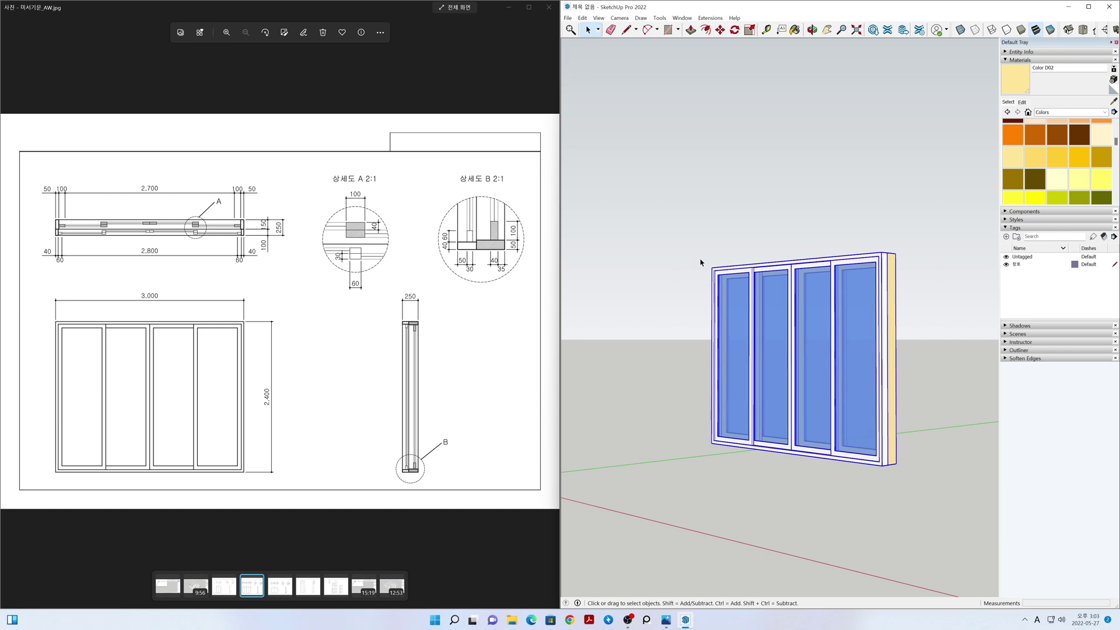
{"action": "right_click", "coordinate": [720, 295]}
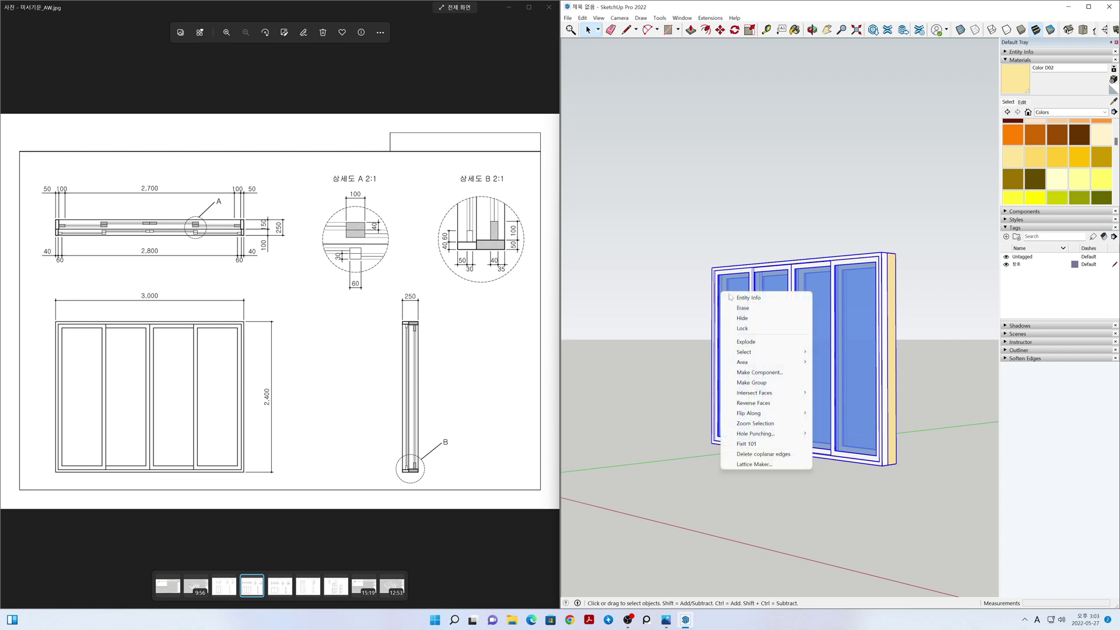
{"action": "left_click", "coordinate": [757, 383]}
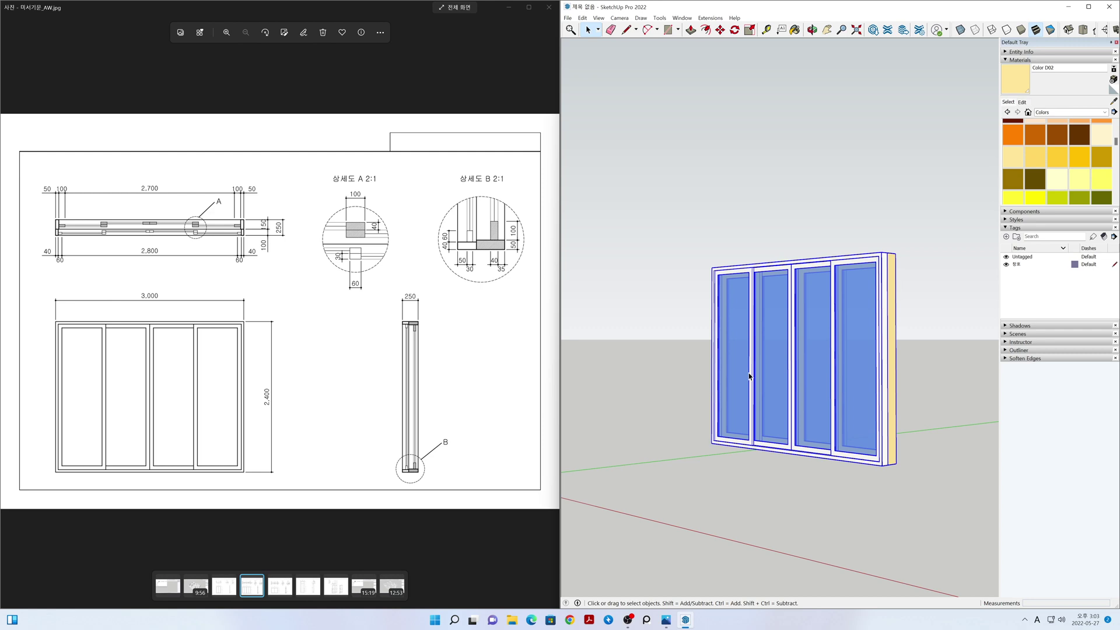
{"action": "right_click", "coordinate": [719, 347]}
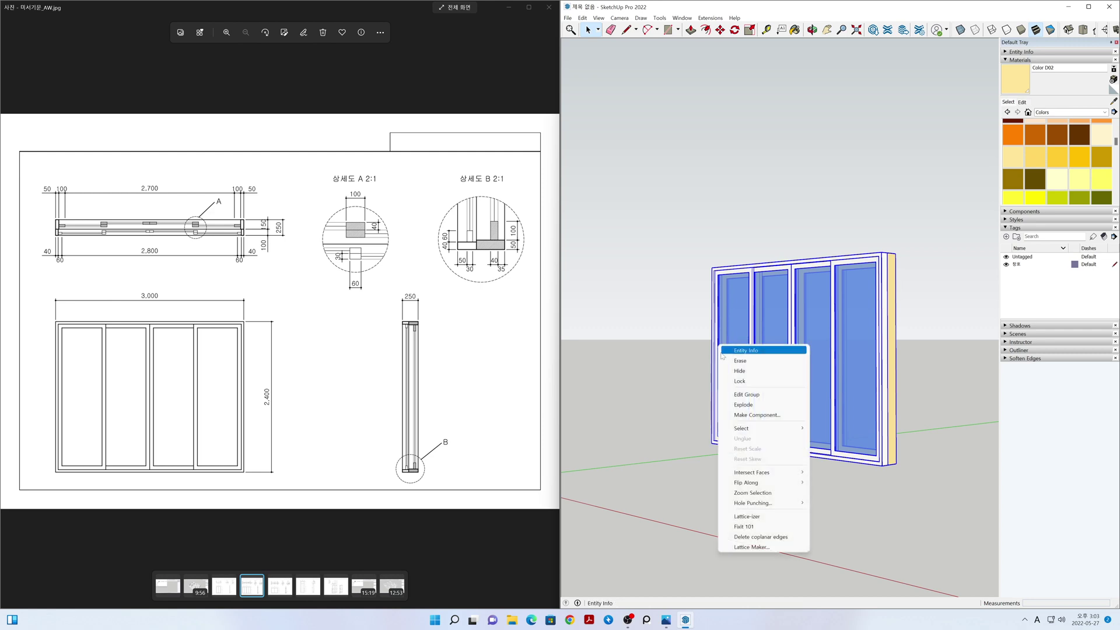
{"action": "left_click", "coordinate": [744, 404]}
- Define a component from both door sets, naming it 미서기문_이중AW and gluing it to vertical surfaces
{"action": "left_click_drag", "start_coordinate": [690, 199], "coordinate": [690, 199]}
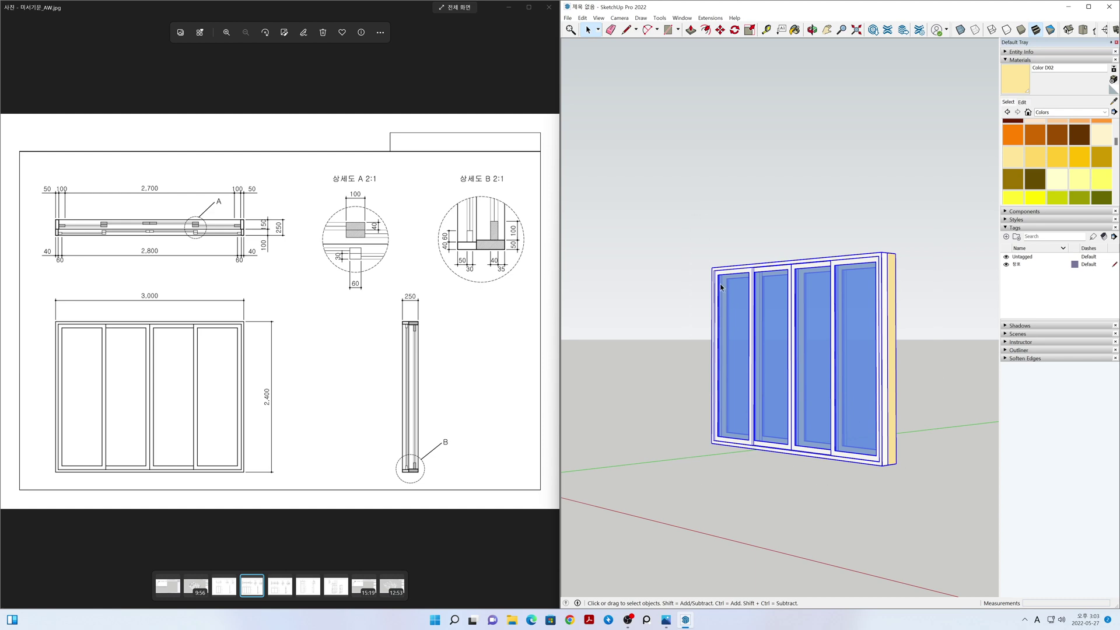
{"action": "right_click", "coordinate": [718, 295]}
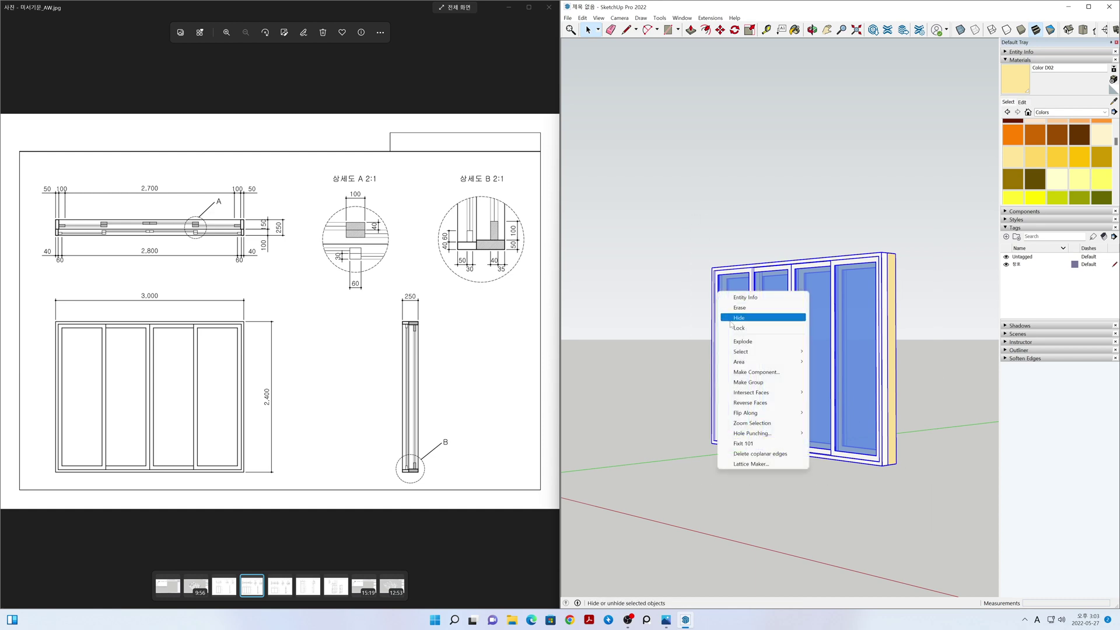
{"action": "left_click", "coordinate": [752, 372]}
{"action": "key", "text": "Hangul"}
{"action": "type", "text": "ㅁㅣ서기무"}
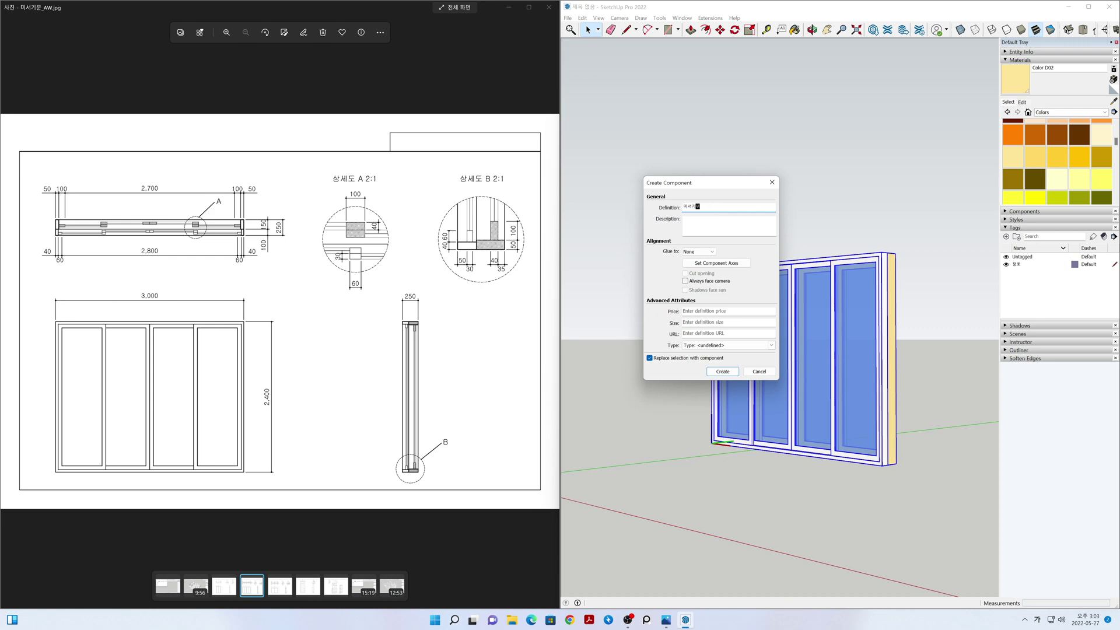
{"action": "type", "text": "ㄴ_"}
{"action": "type", "text": "이중"}
{"action": "left_click", "coordinate": [711, 253]}
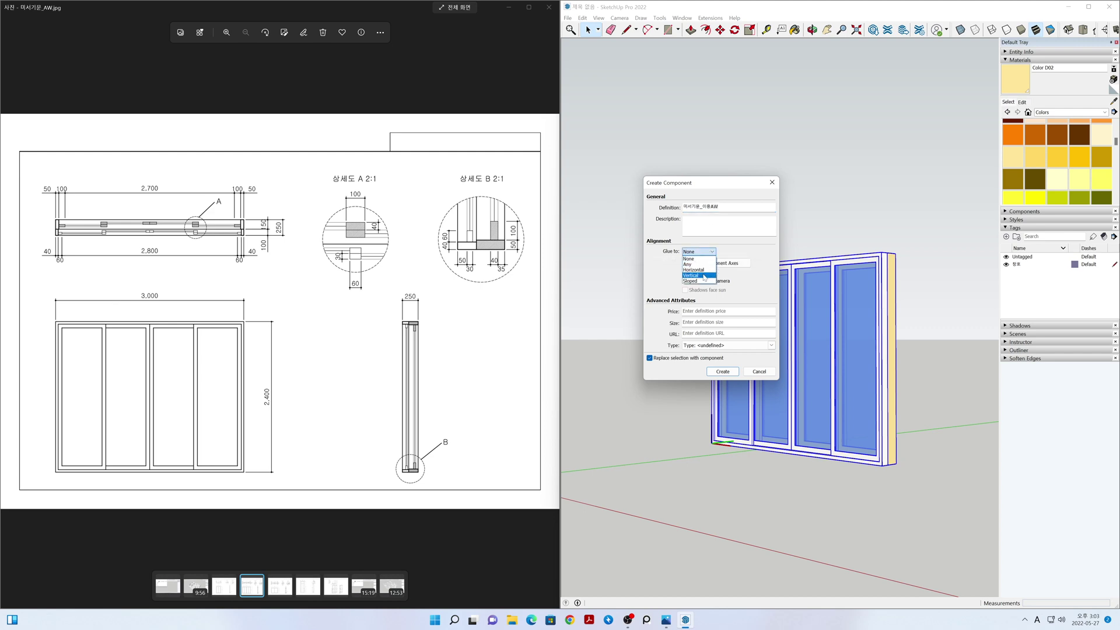
{"action": "left_click", "coordinate": [704, 276]}
- Set the component axes at the white frame's lower corner, red along the bottom edge and green upward, and create the component
{"action": "left_click", "coordinate": [732, 263]}
{"action": "mouse_move", "coordinate": [696, 335]}
{"action": "middle_mouse_down"}
{"action": "mouse_move", "coordinate": [668, 492]}
{"action": "mouse_move", "coordinate": [712, 449]}
{"action": "mouse_move", "coordinate": [711, 408]}
{"action": "middle_mouse_up"}
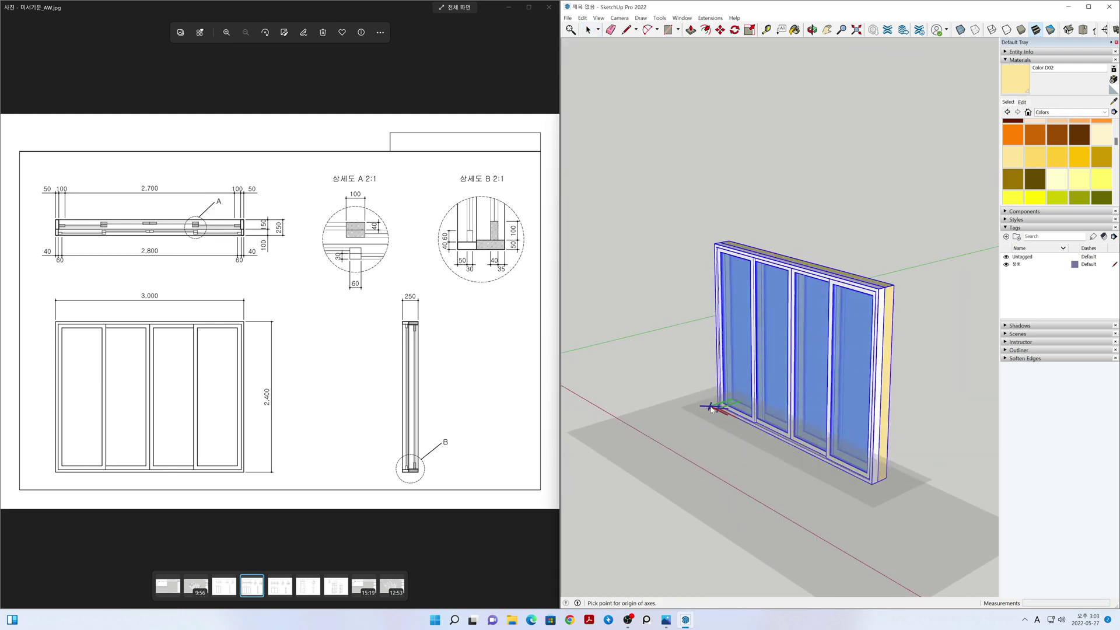
{"action": "scroll", "coordinate": [713, 411], "scroll_direction": "up", "scroll_amount": 4}
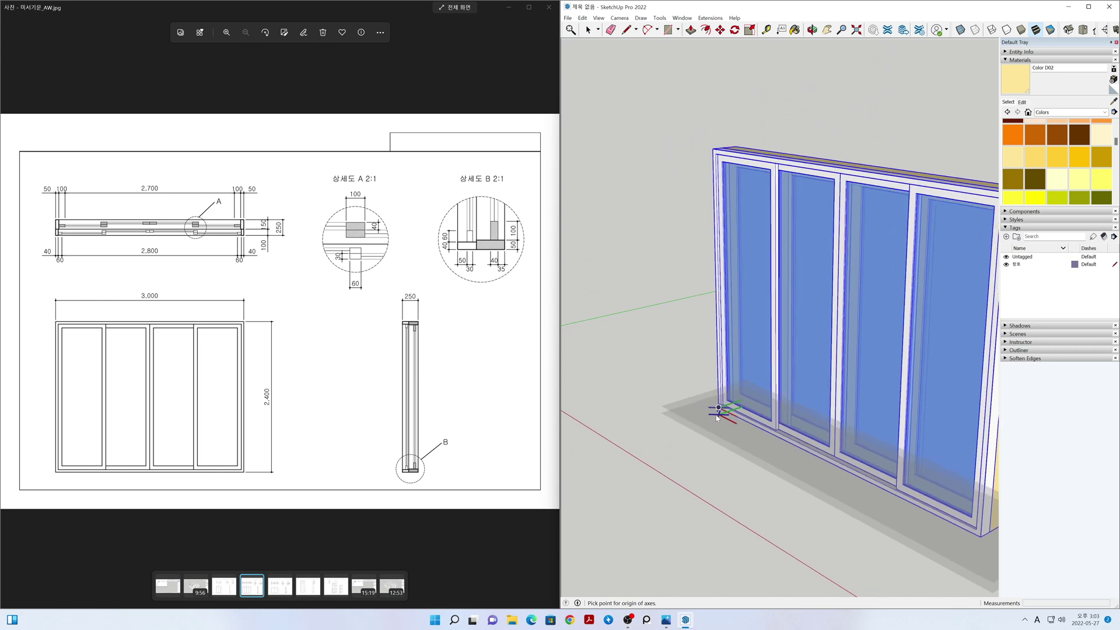
{"action": "scroll", "coordinate": [719, 414], "scroll_direction": "up", "scroll_amount": 4}
{"action": "left_click", "coordinate": [722, 404]}
{"action": "left_click", "coordinate": [829, 457]}
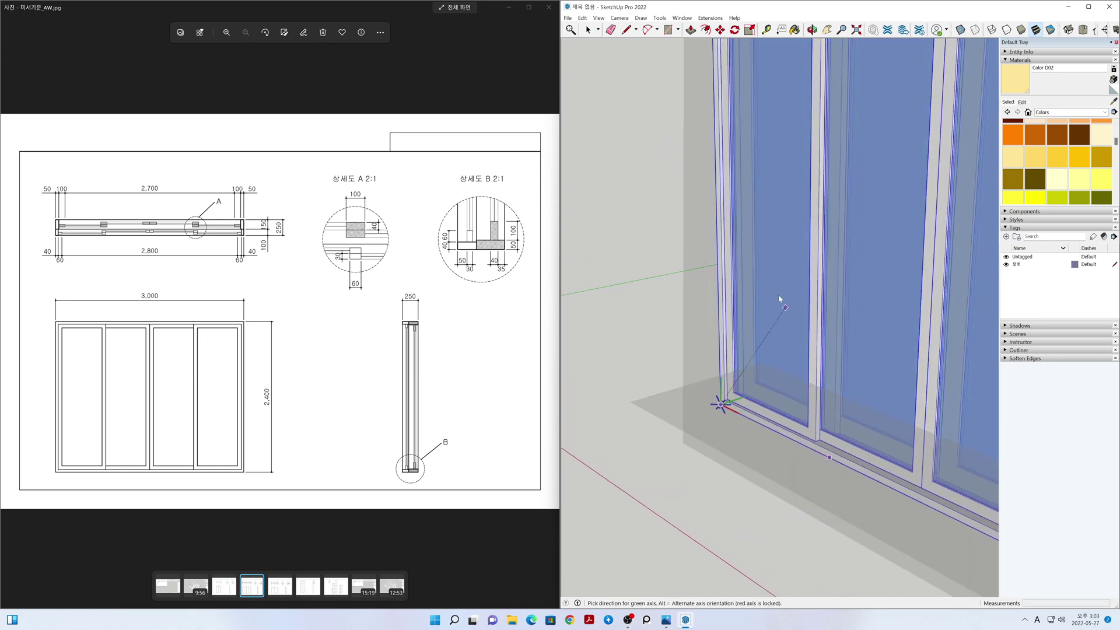
{"action": "left_click", "coordinate": [722, 258]}
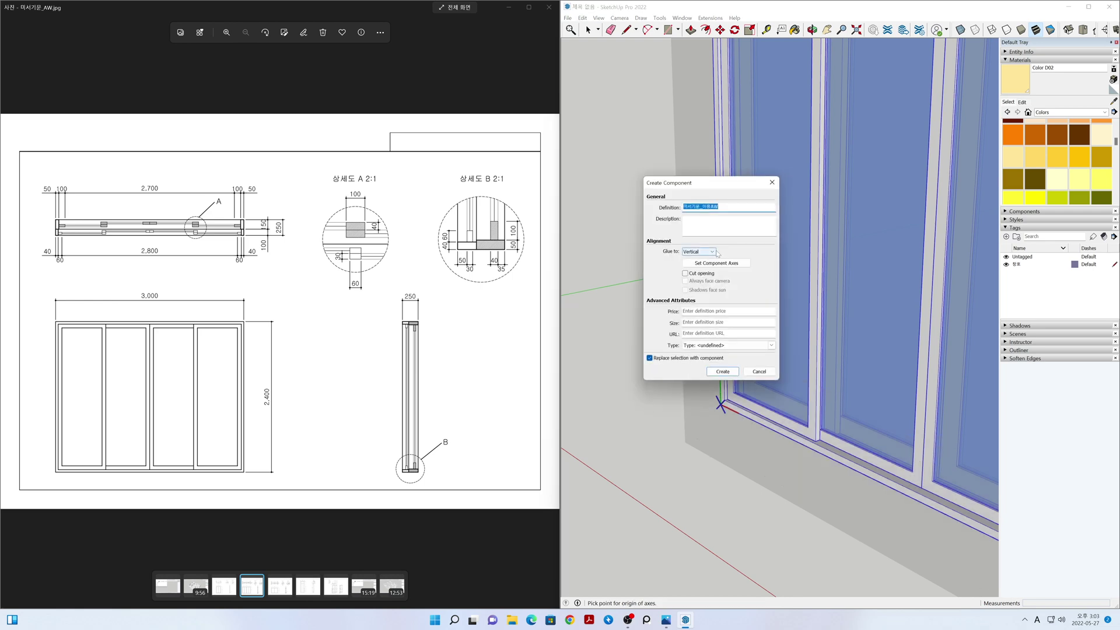
{"action": "left_click", "coordinate": [723, 371]}
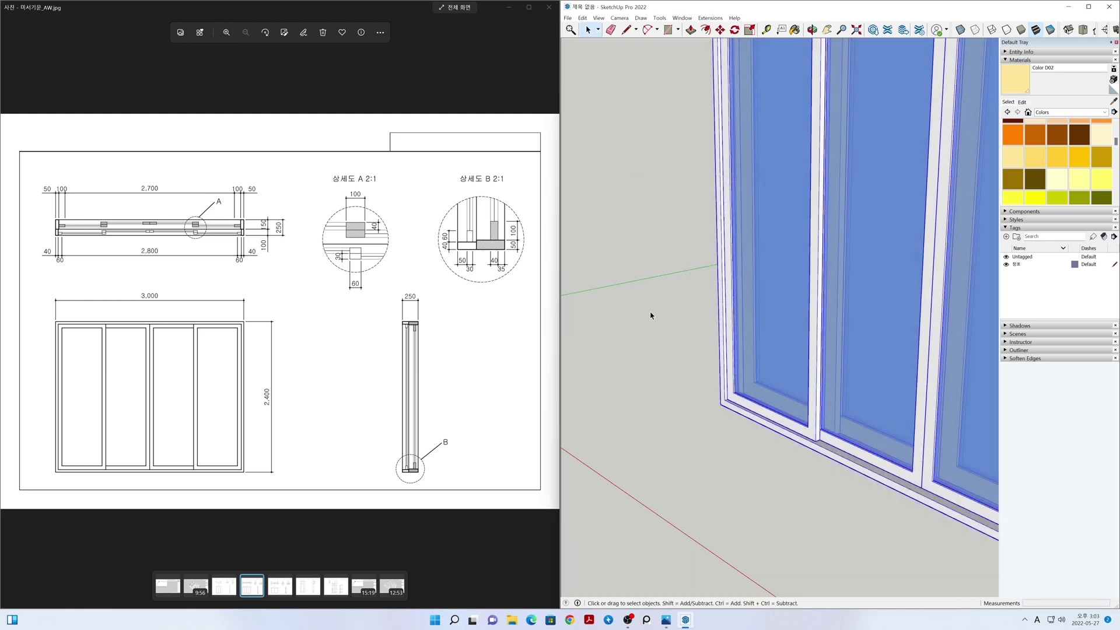
- Collapse the material library and display the components stored in the model
{"action": "scroll", "coordinate": [650, 313], "scroll_direction": "down", "scroll_amount": 5}
{"action": "mouse_move", "coordinate": [648, 317]}
{"action": "middle_mouse_down"}
{"action": "mouse_move", "coordinate": [785, 426]}
{"action": "mouse_move", "coordinate": [850, 408]}
{"action": "mouse_move", "coordinate": [817, 330]}
{"action": "mouse_move", "coordinate": [808, 350]}
{"action": "mouse_move", "coordinate": [821, 364]}
{"action": "middle_mouse_up"}
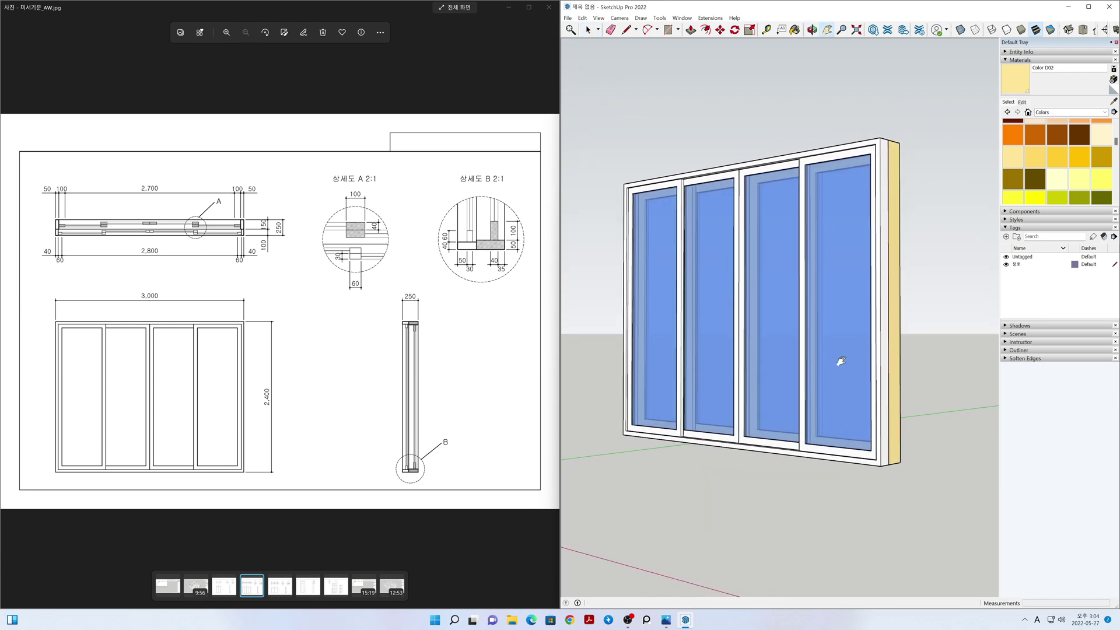
{"action": "left_click", "coordinate": [1005, 60]}
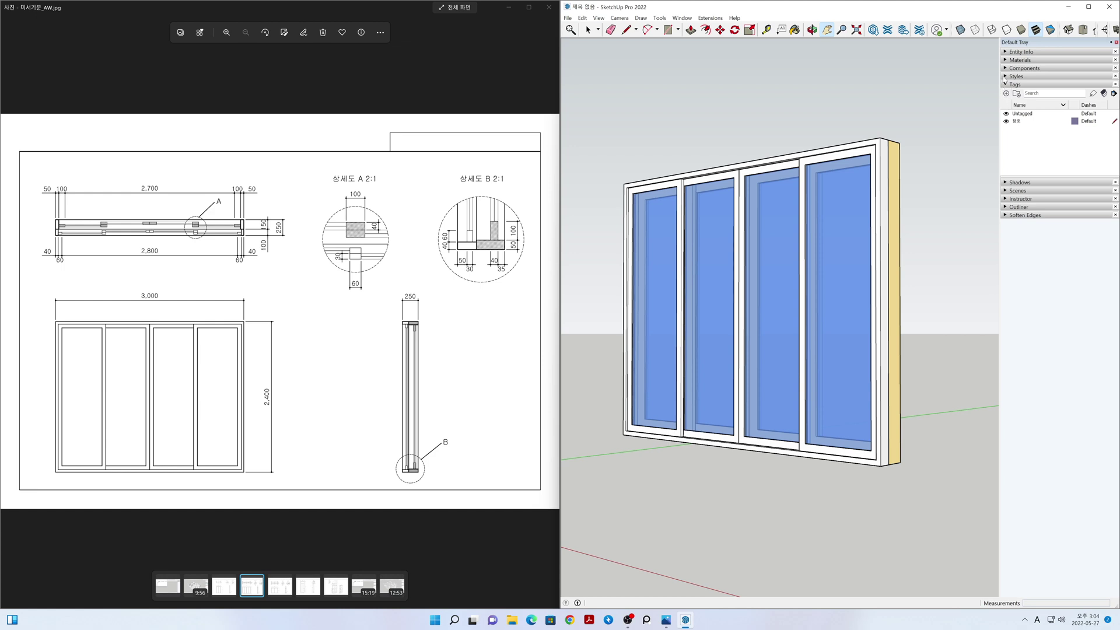
{"action": "left_click", "coordinate": [1006, 68]}
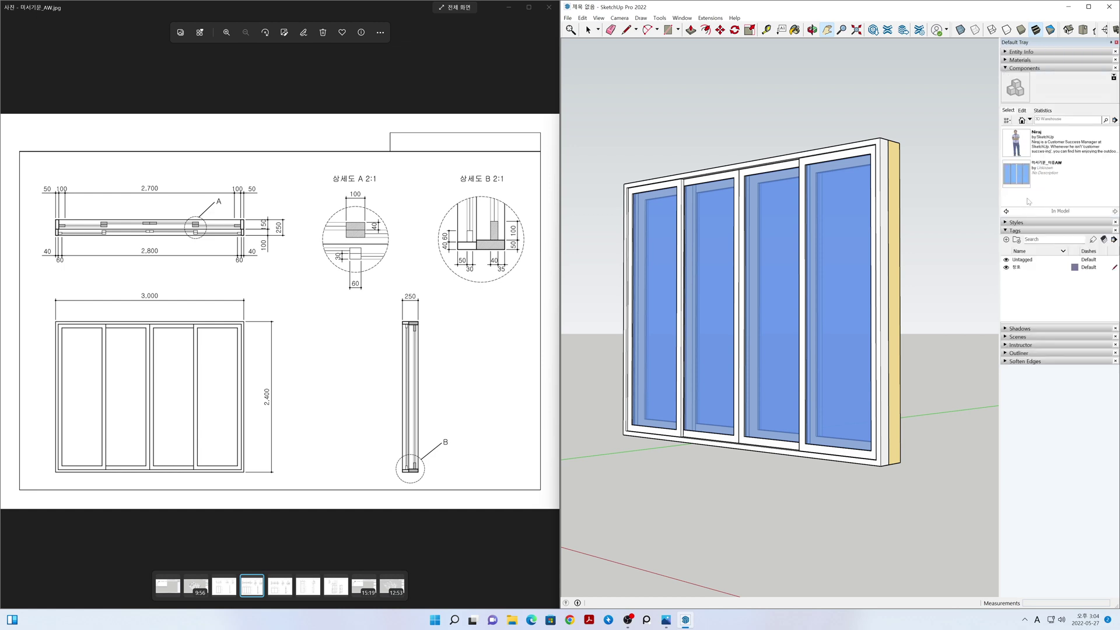